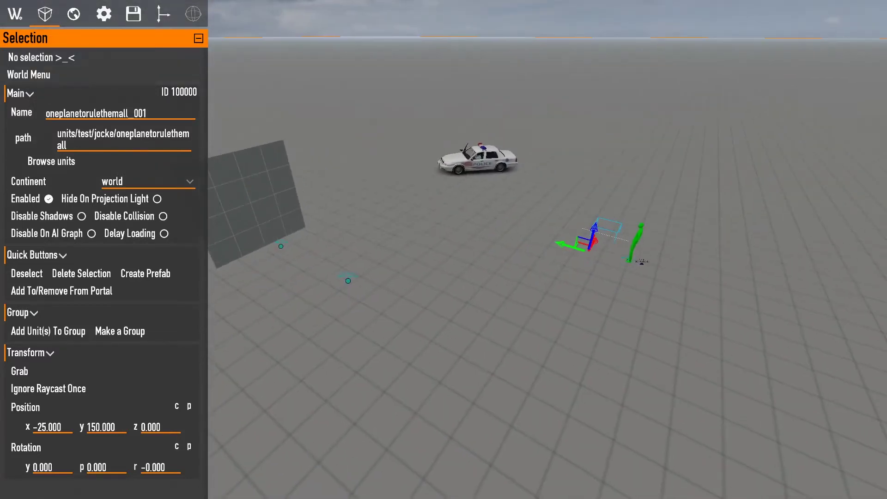
Select the police car in the scene and set its mesh variation to anim_hlm_arrive_3.
key(w)
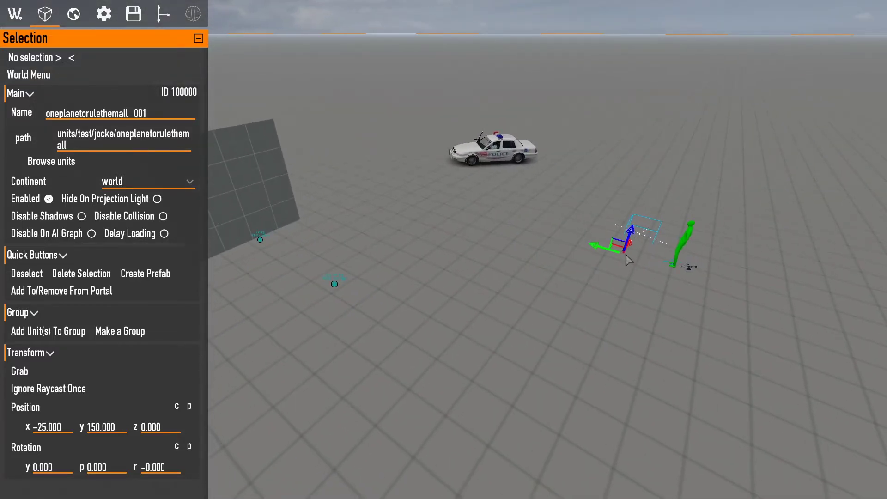
right_drag(628, 262, 596, 261)
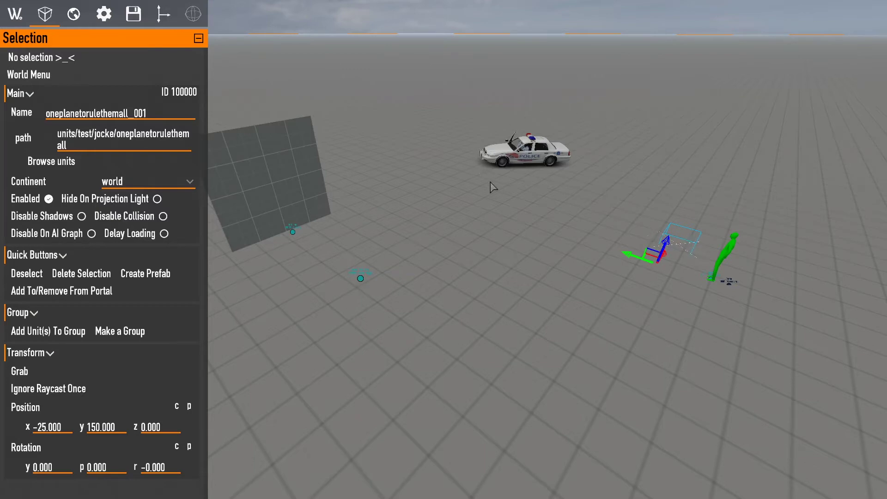
key(shift+w)
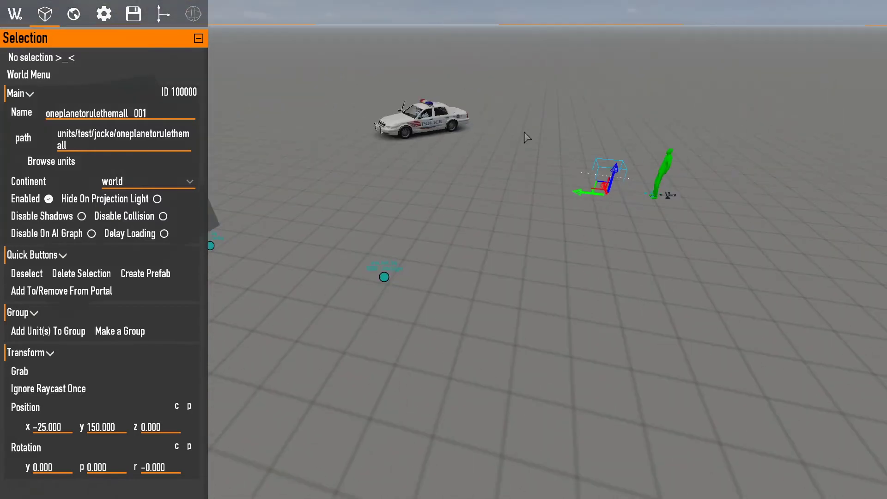
key(w)
right_drag(480, 162, 213, 58)
click(567, 206)
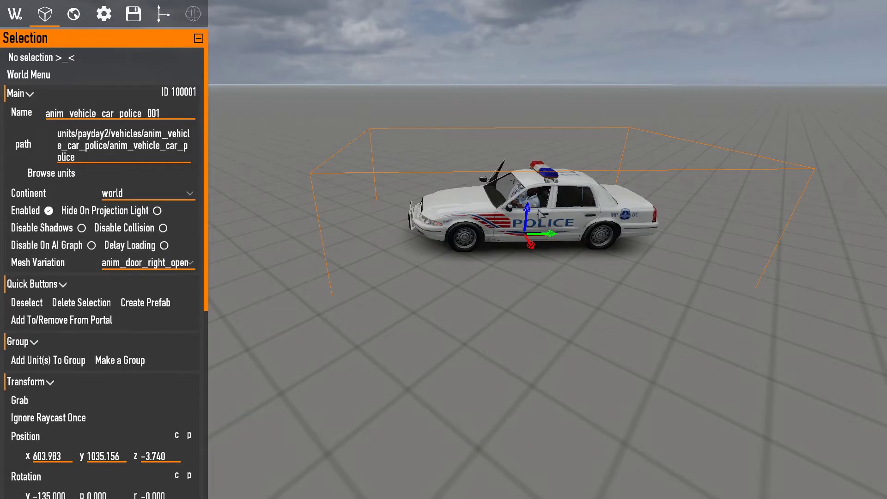
click(187, 263)
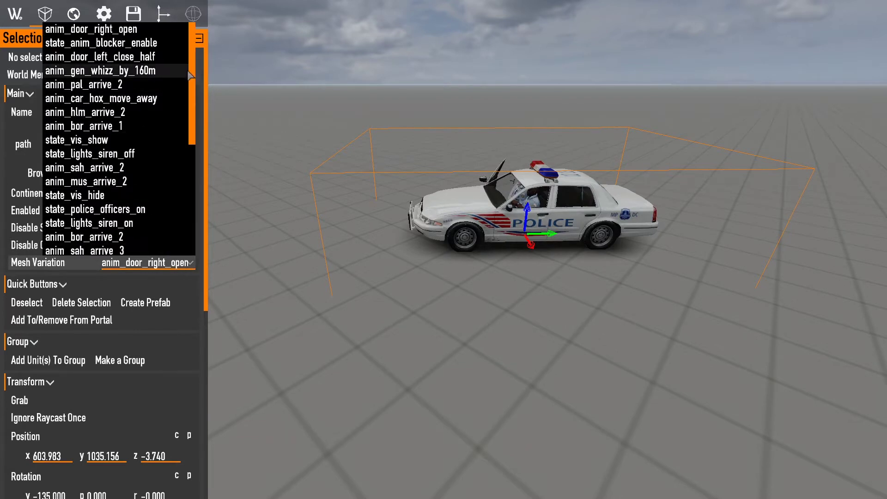
scroll(116, 74, down, 3)
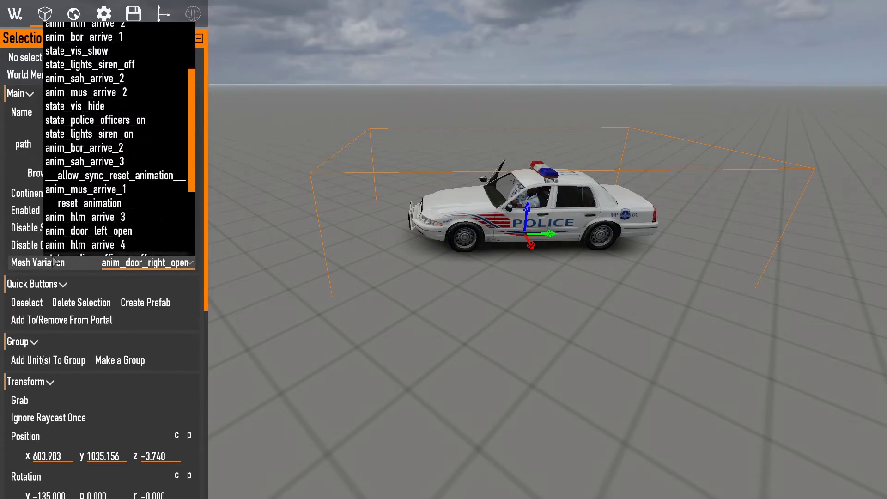
click(87, 220)
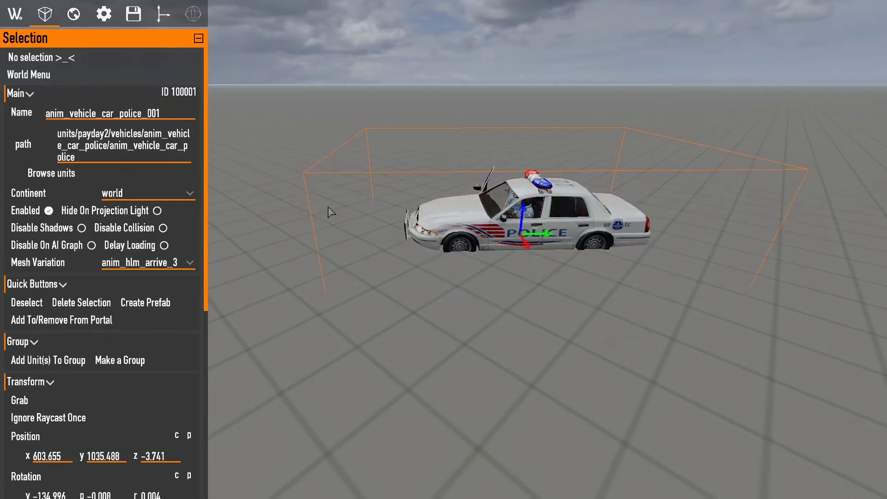
Set the police car's mesh variation to __reset_animation__ and raise the car to z 4.260.
right_drag(328, 206, 184, 152)
key(w)
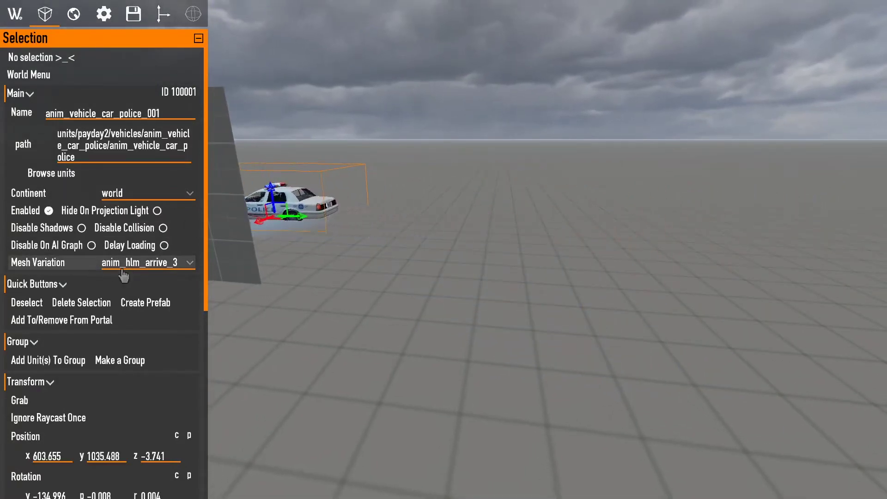
key(s)
right_drag(528, 227, 443, 227)
mouse_move(527, 226)
right_down()
mouse_move(536, 227)
mouse_move(518, 226)
mouse_move(526, 226)
right_up()
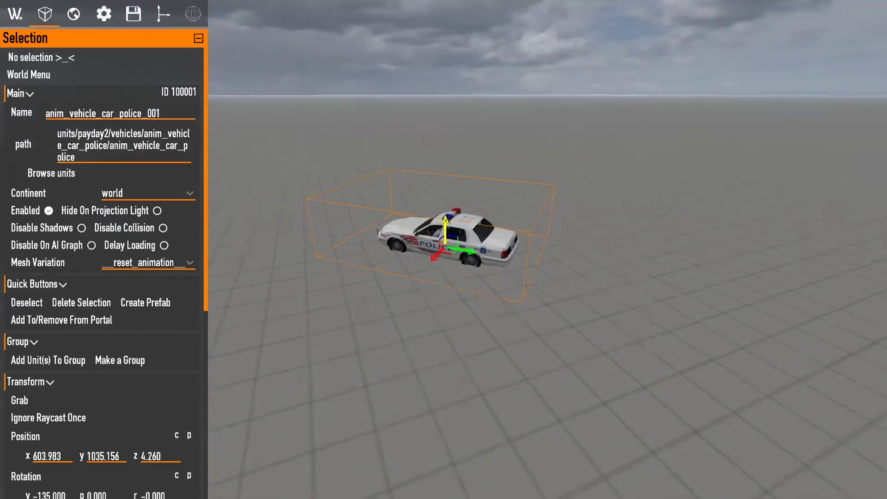
right_drag(444, 217, 457, 277)
key(s)
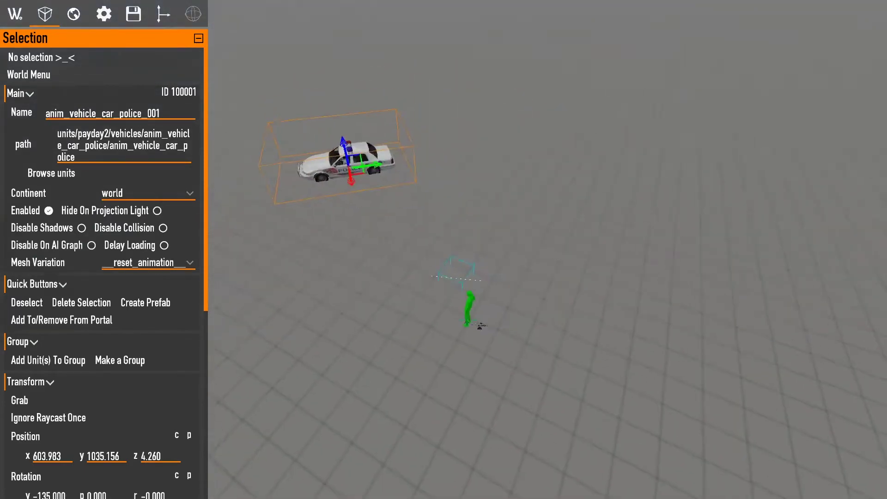
Search the loadable units for "interactable_door".
click(4, 13)
click(63, 117)
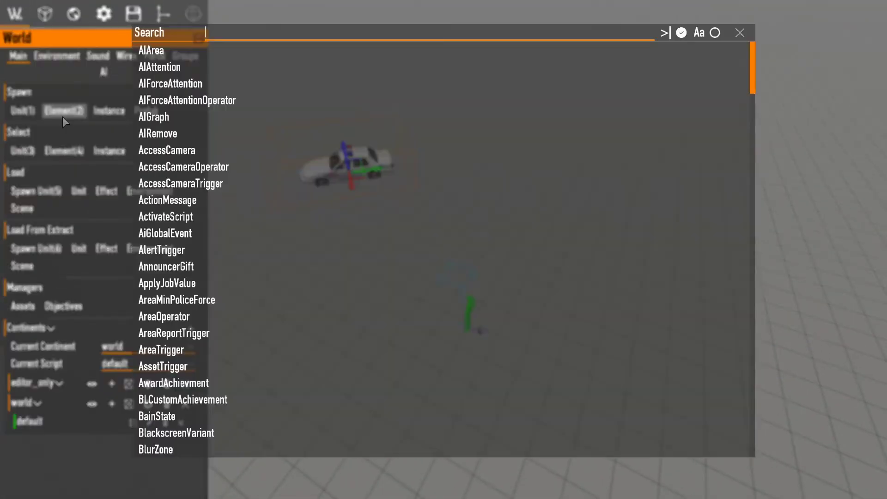
key(Escape)
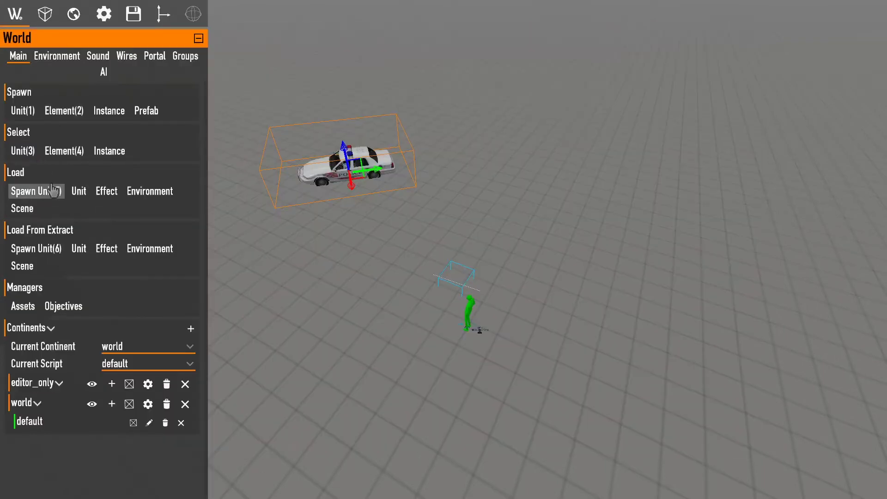
click(78, 192)
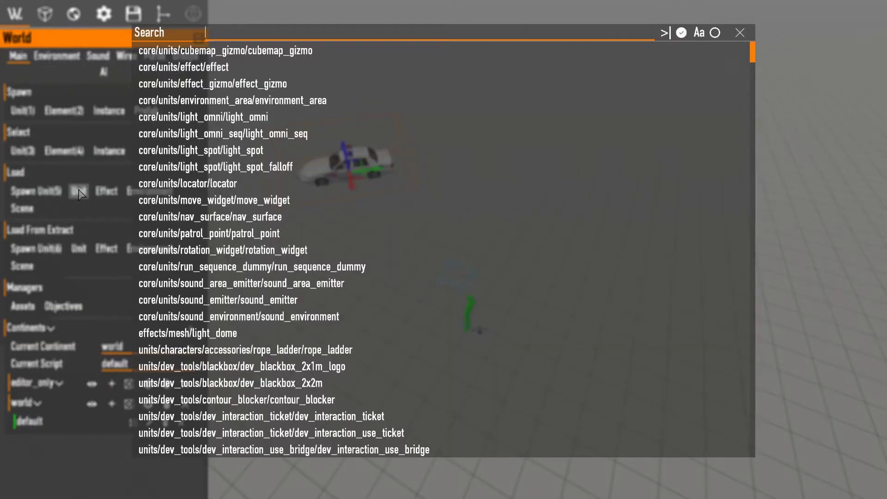
text(door)
key(BackSpace)
key(BackSpace)
key(BackSpace)
key(BackSpace)
key(BackSpace)
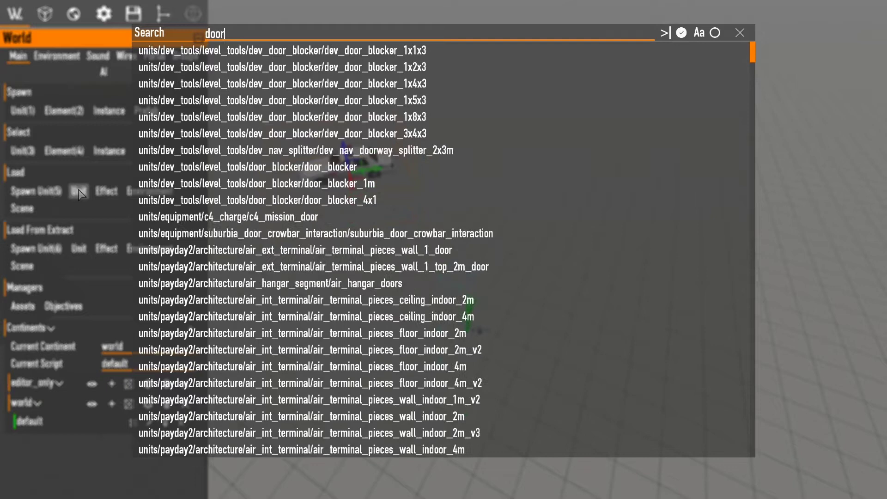
text(interact)
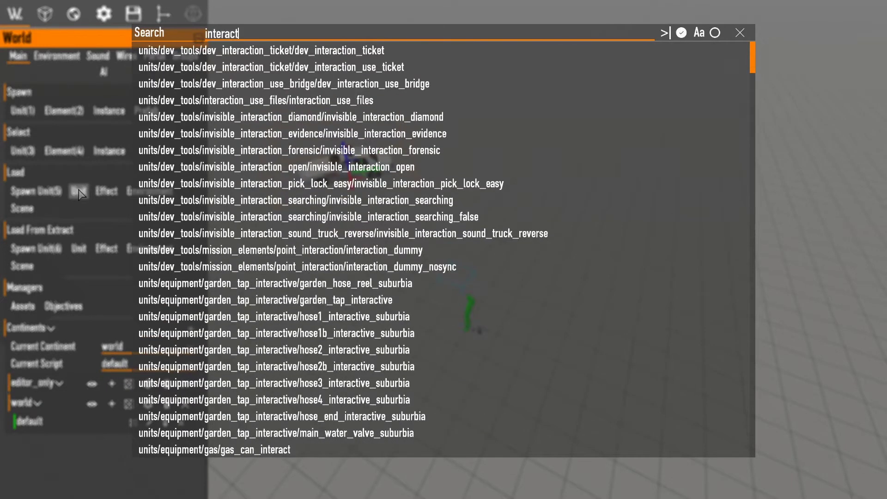
text(able_door)
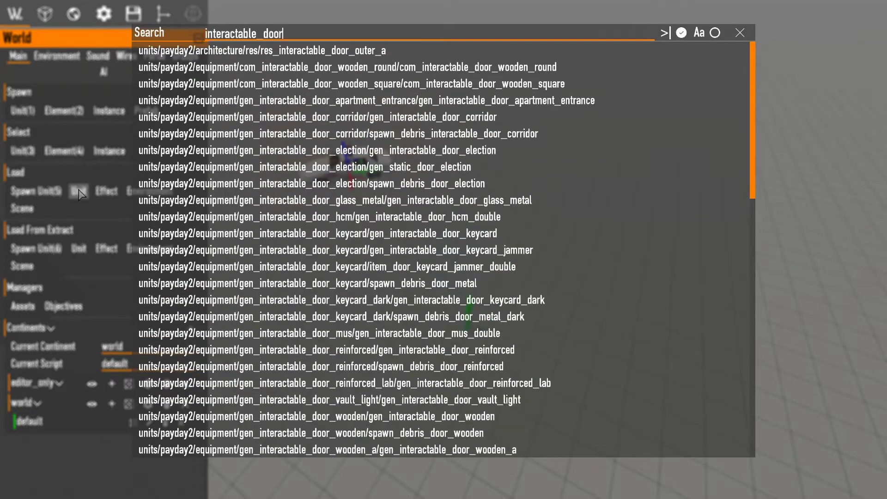
Load the gen_interactable_door_reinforced unit from the hox_estate_security_room_door world package and place it on the ground near the police car.
click(517, 236)
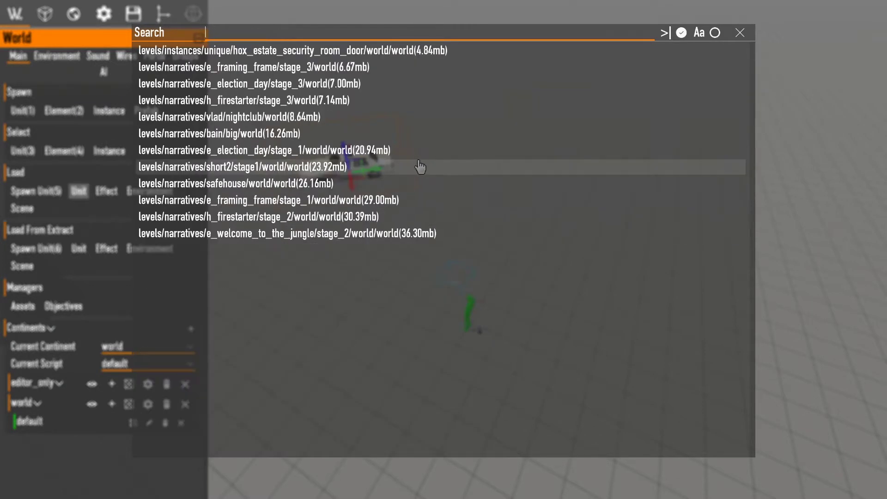
click(332, 53)
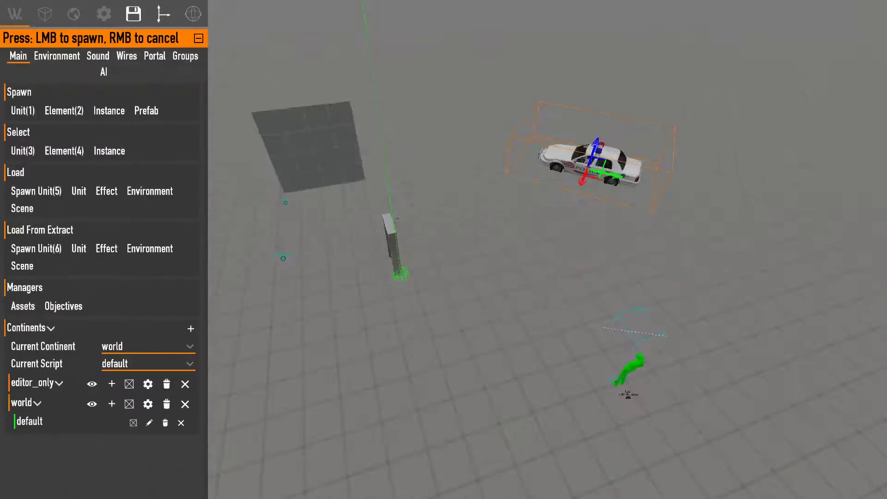
key(w)
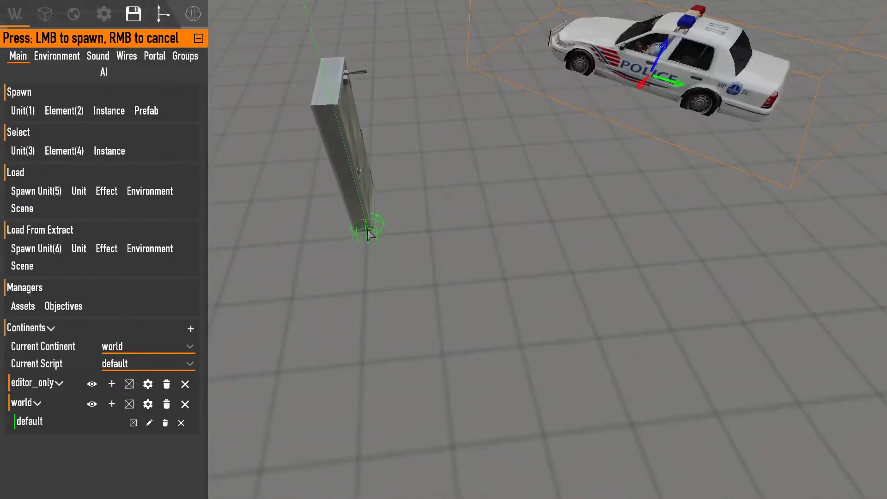
click(369, 236)
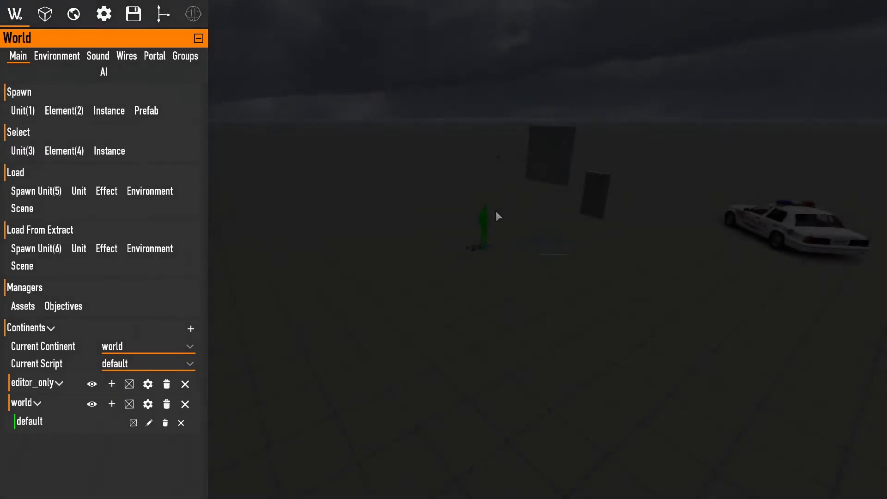
Spawn a UnitSequence element on the ground between the reinforced door and the police car.
click(598, 193)
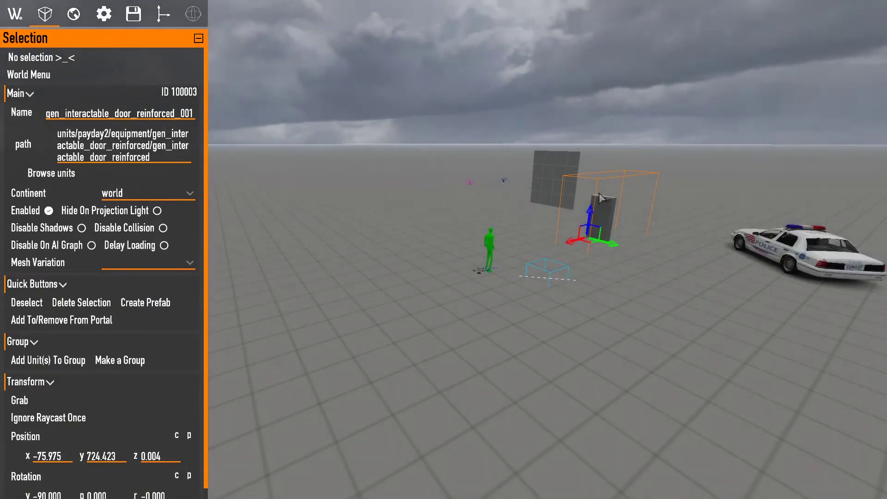
key(w)
right_drag(610, 198, 694, 155)
key(s)
key(w)
key(w)
click(44, 115)
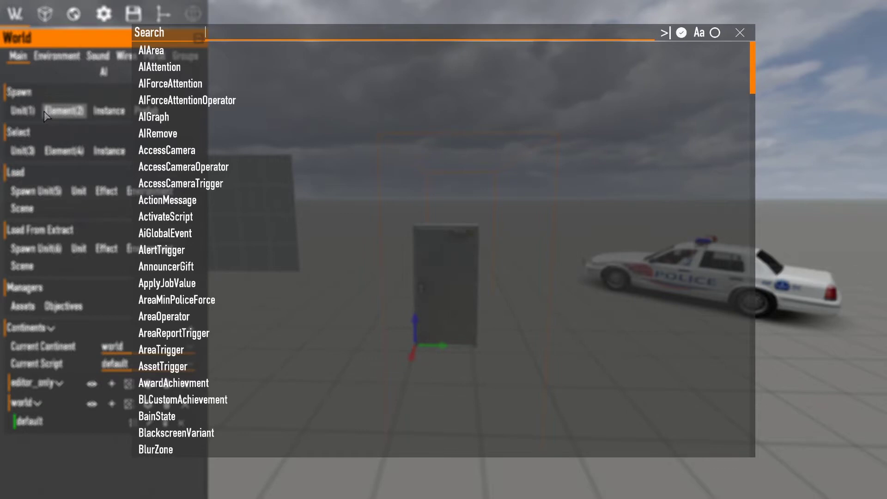
text(unitse)
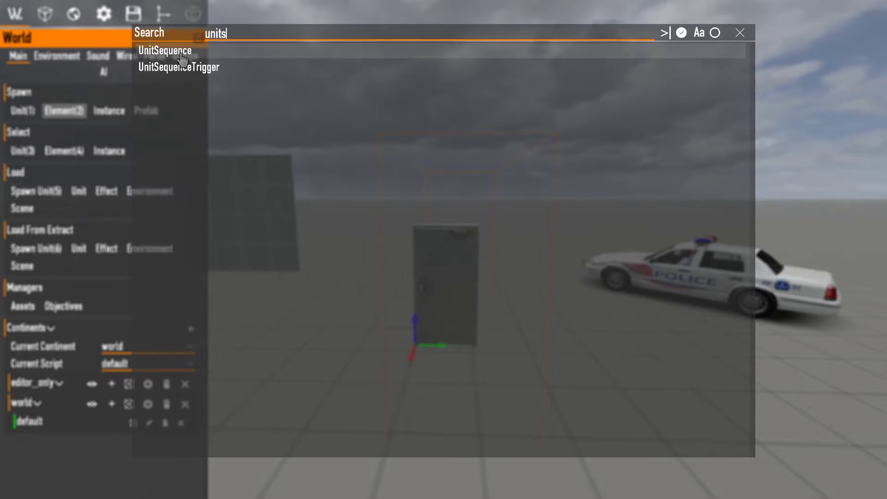
key(Return)
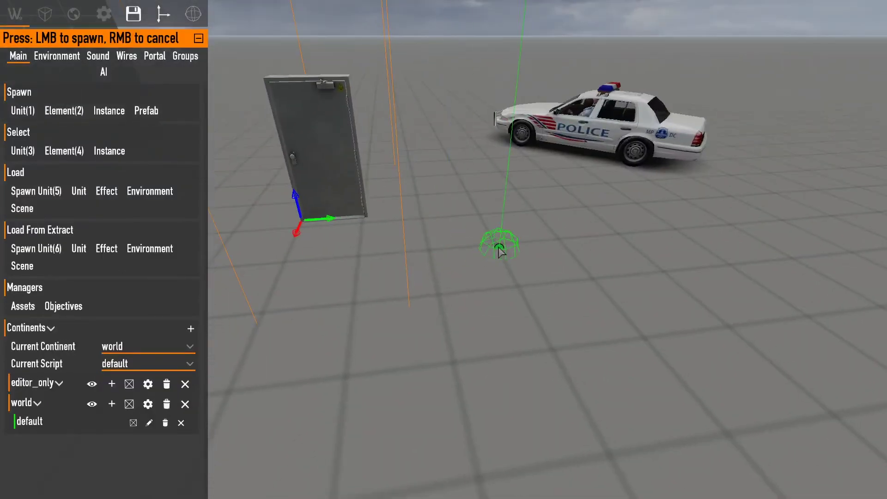
click(507, 245)
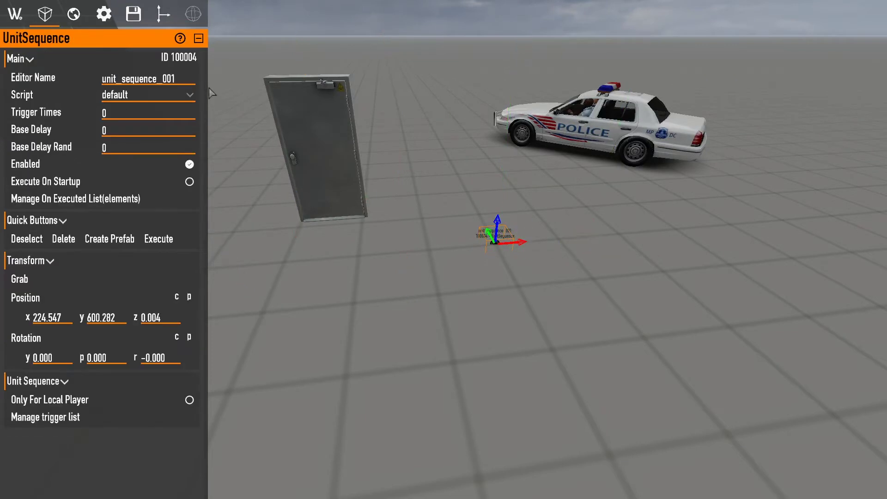
Rename the UnitSequence element as us_open_door.
click(111, 83)
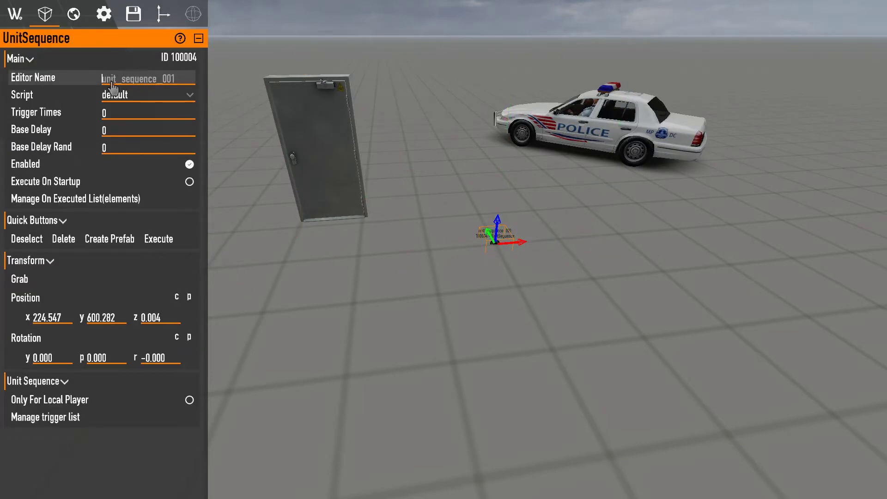
text(us_open_door)
right_drag(401, 66, 422, 64)
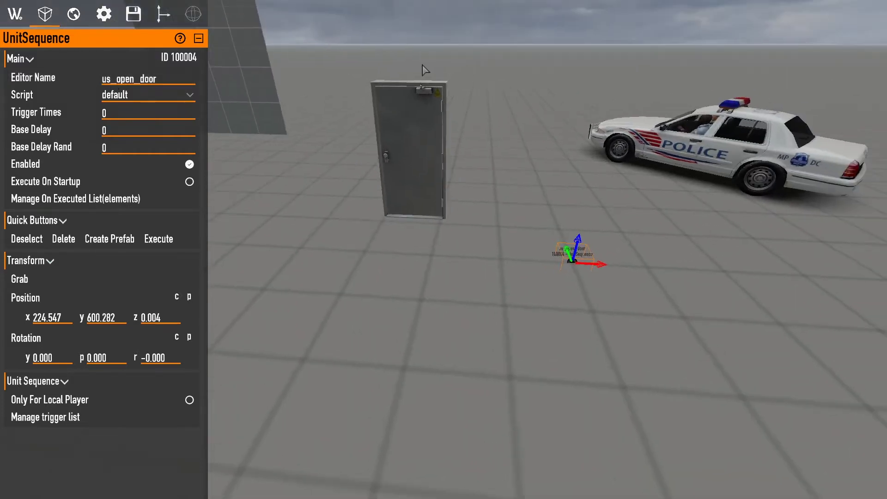
Hide the move gizmo and collapse the element's Transform, Quick Buttons and Main sections.
click(163, 15)
click(51, 261)
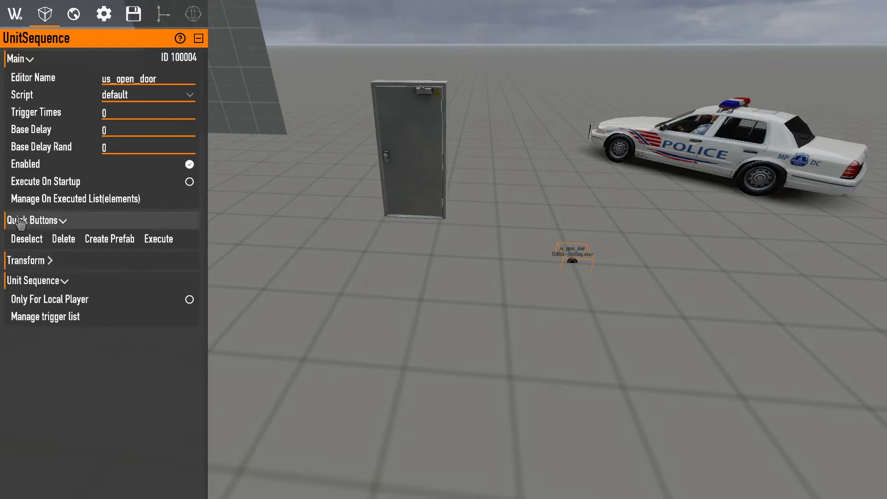
click(58, 220)
click(44, 59)
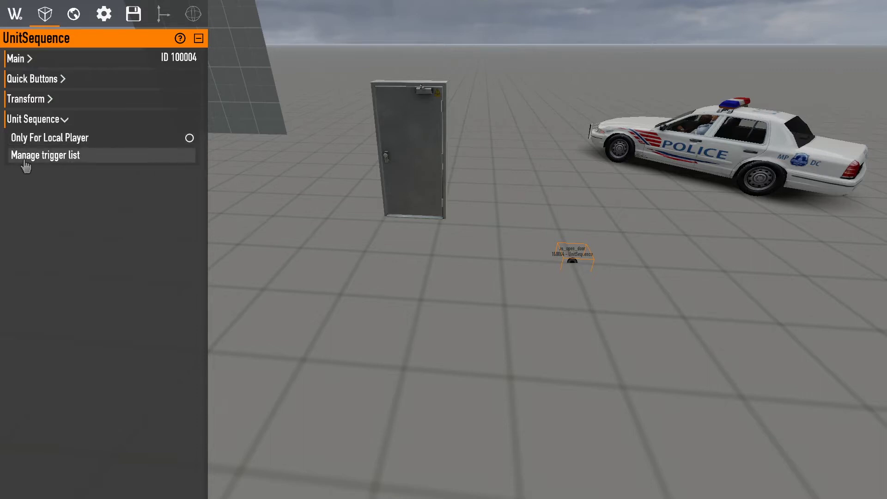
Examine the units available in the UnitSequence element's trigger list, then close the list.
click(75, 161)
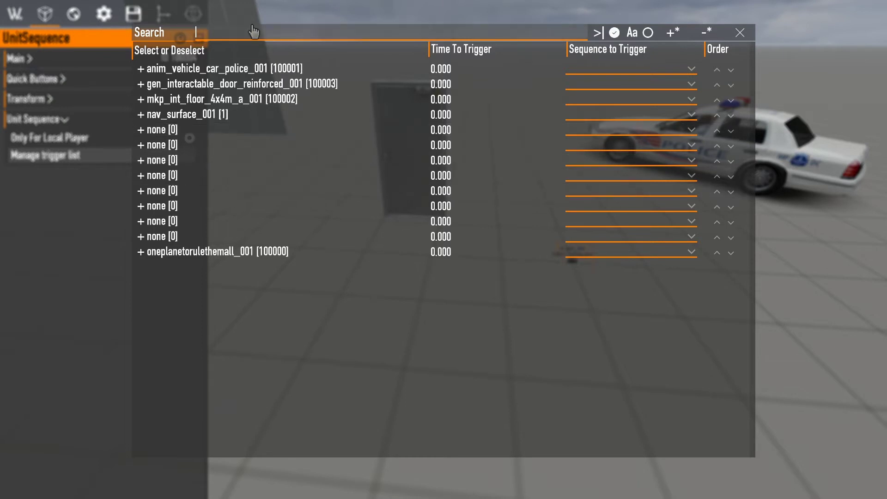
key(Escape)
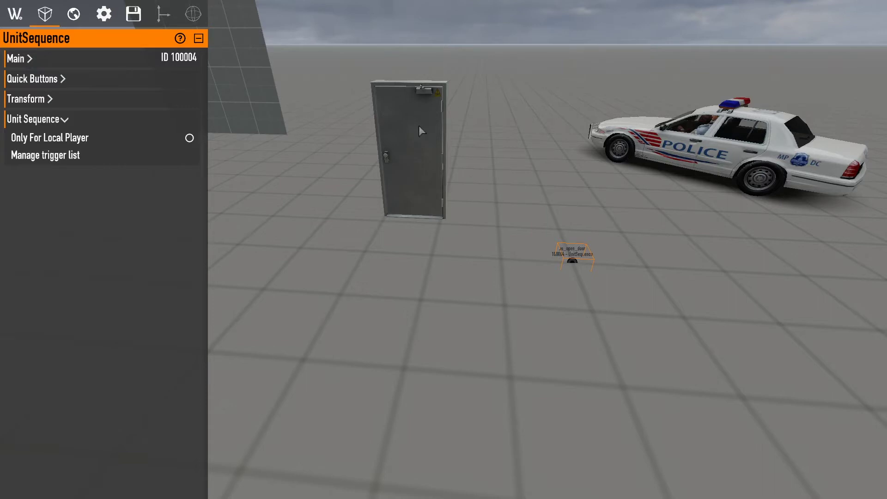
Rename the reinforced door unit as tutorial_open_door and reselect the us_open_door element.
click(407, 131)
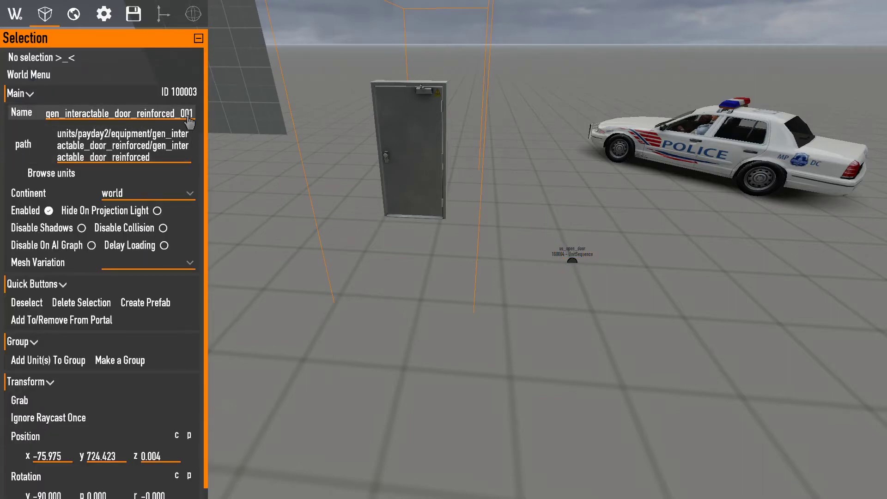
drag(194, 120, 54, 119)
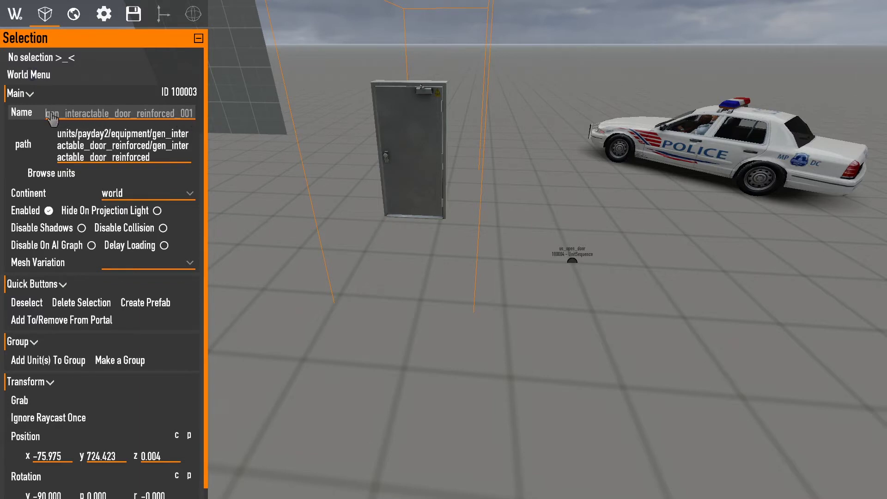
text(tutorial_open_door)
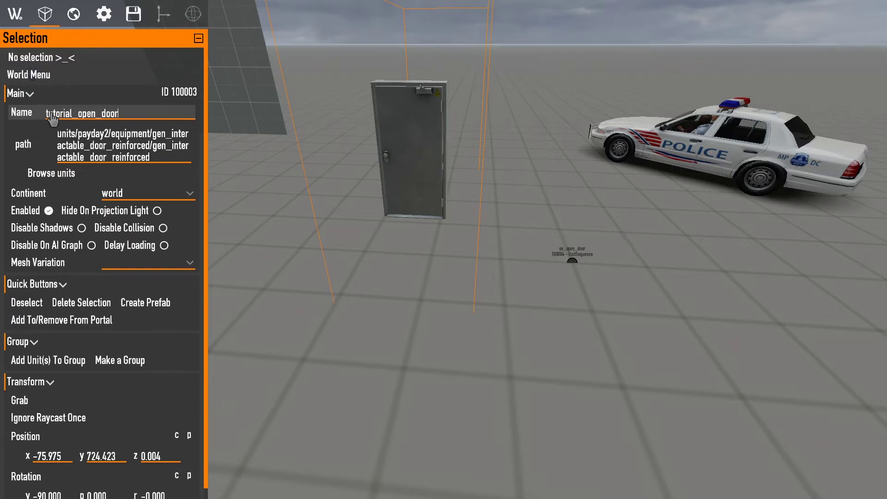
click(573, 260)
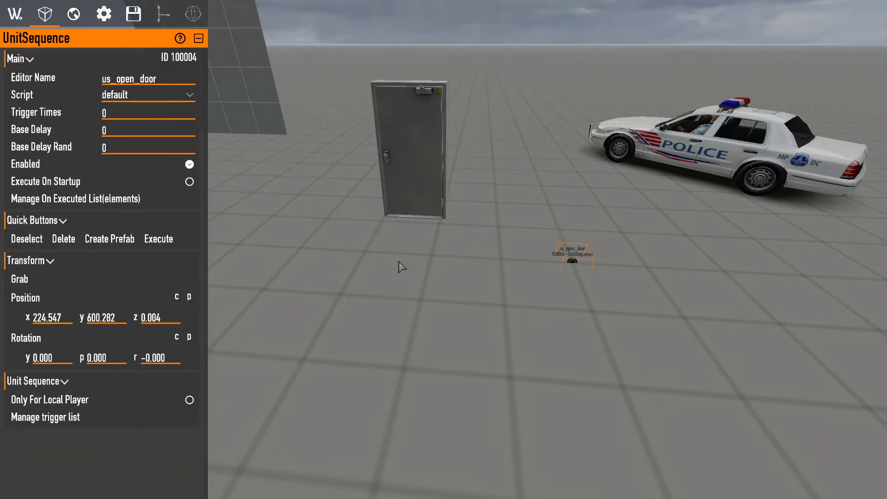
Filter the us_open_door element's trigger list by "tut" and add the tutorial_open_door unit to it.
click(58, 418)
text(tut)
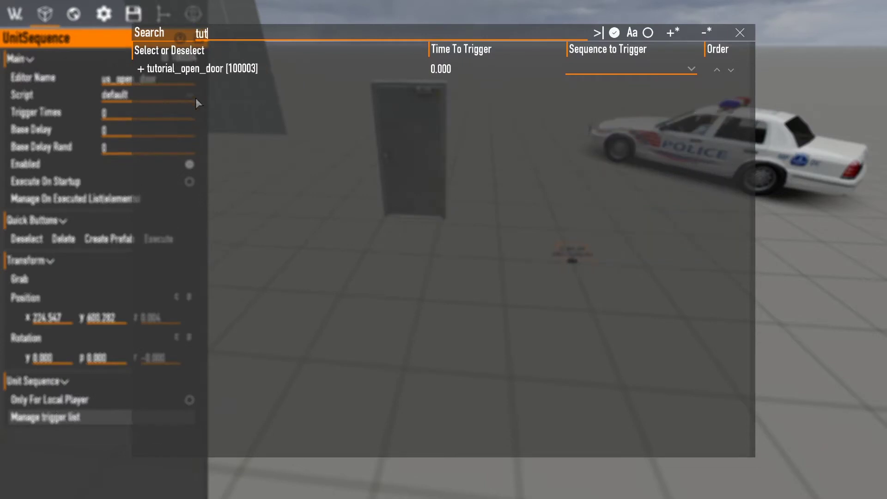
click(201, 69)
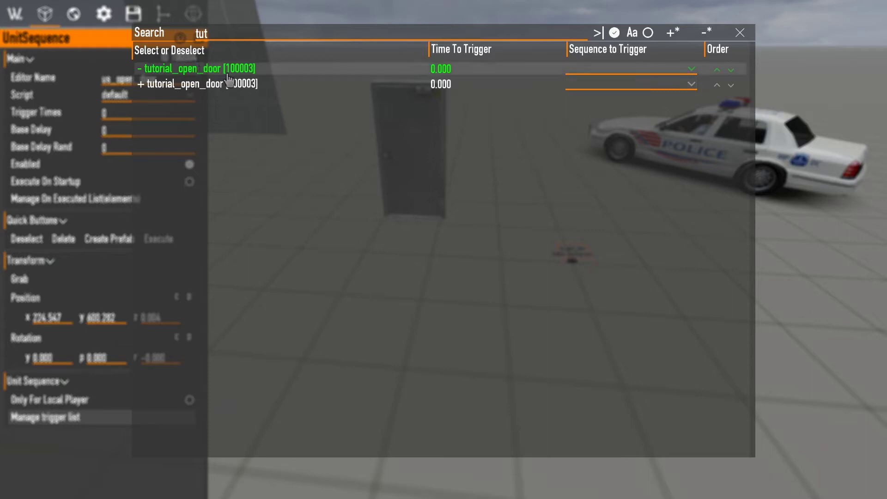
click(432, 72)
key(Escape)
Inspect the area_loot_bag area trigger and the on-executed list of the us_open_door element.
right_drag(432, 72, 296, 112)
click(231, 132)
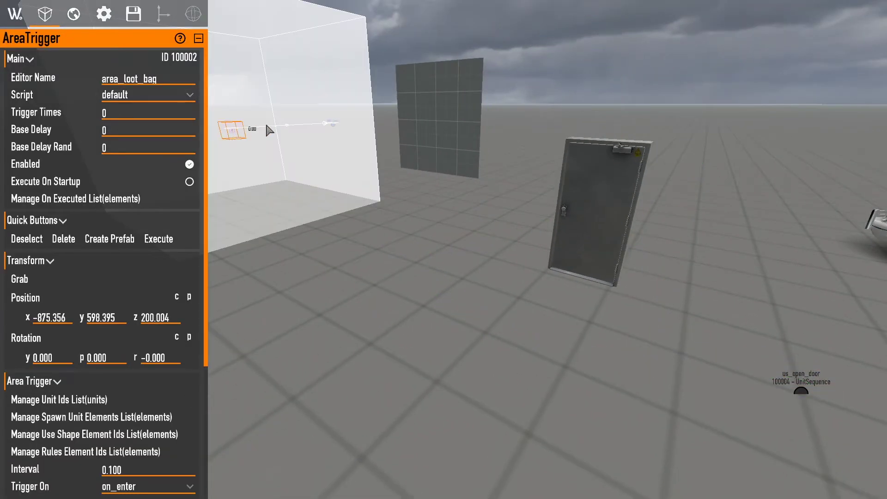
right_drag(254, 127, 250, 126)
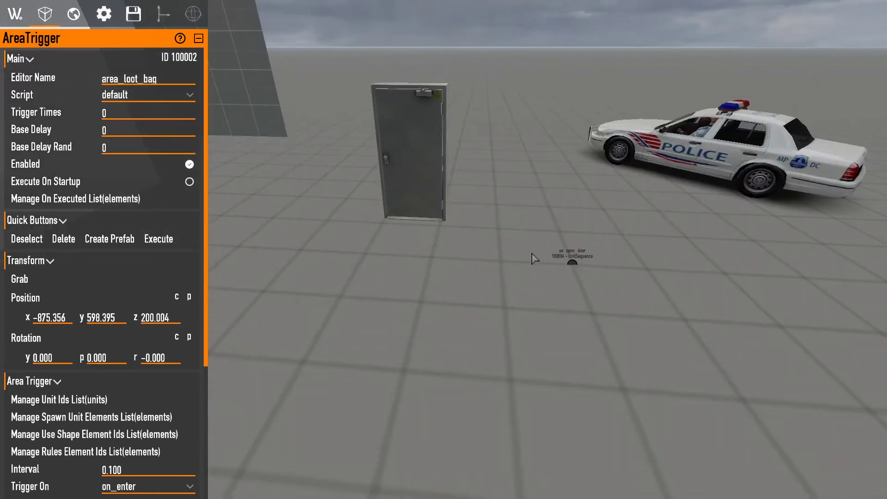
click(575, 266)
click(137, 198)
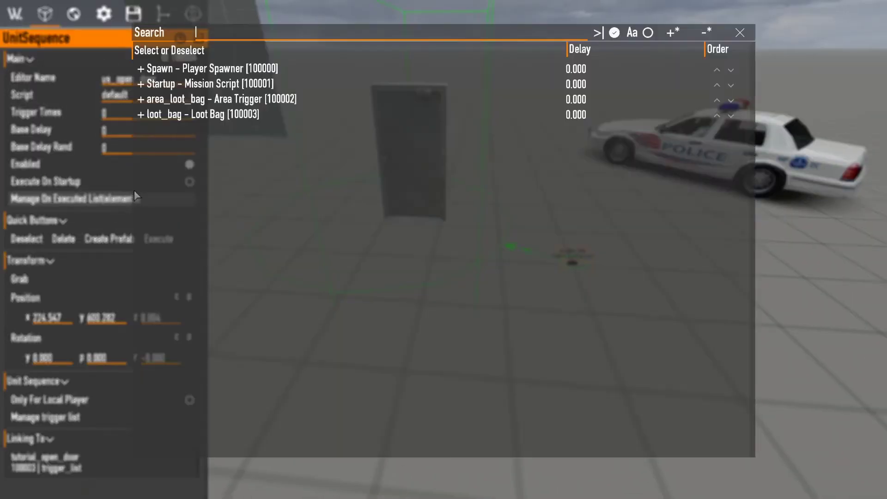
key(Escape)
Set the sequence to trigger for tutorial_open_door to state_door_open in the us_open_door trigger list.
click(90, 412)
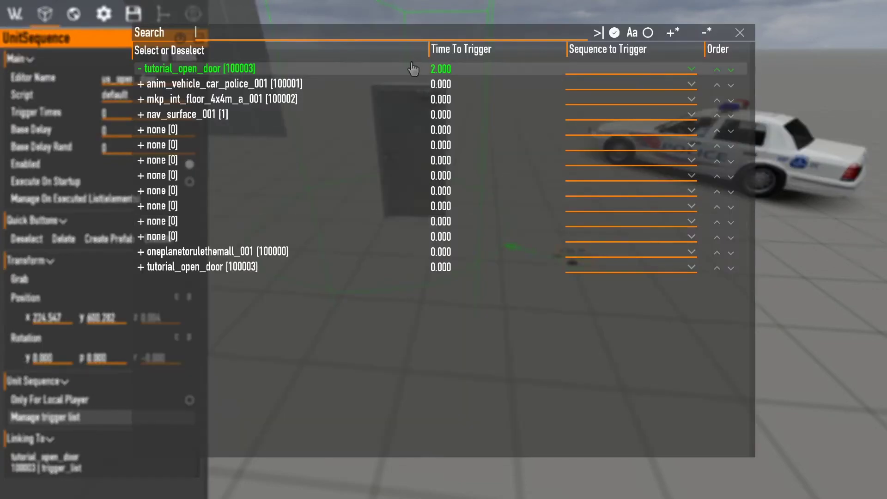
key(Escape)
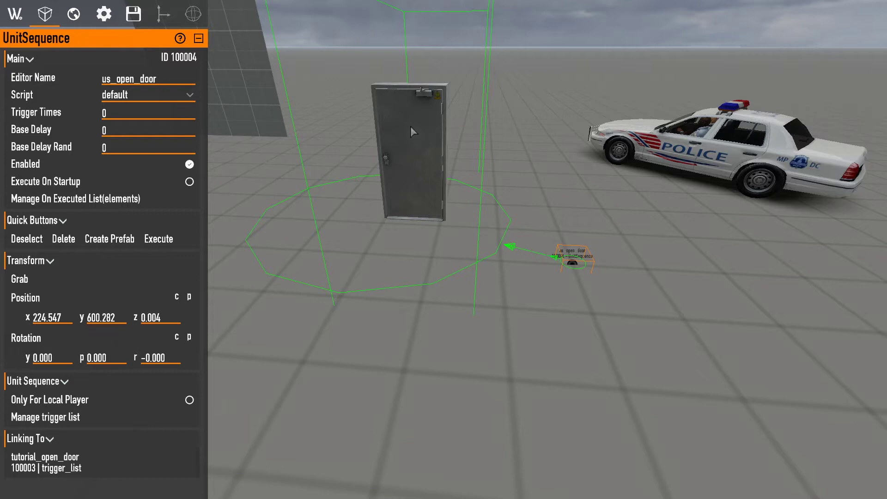
click(92, 417)
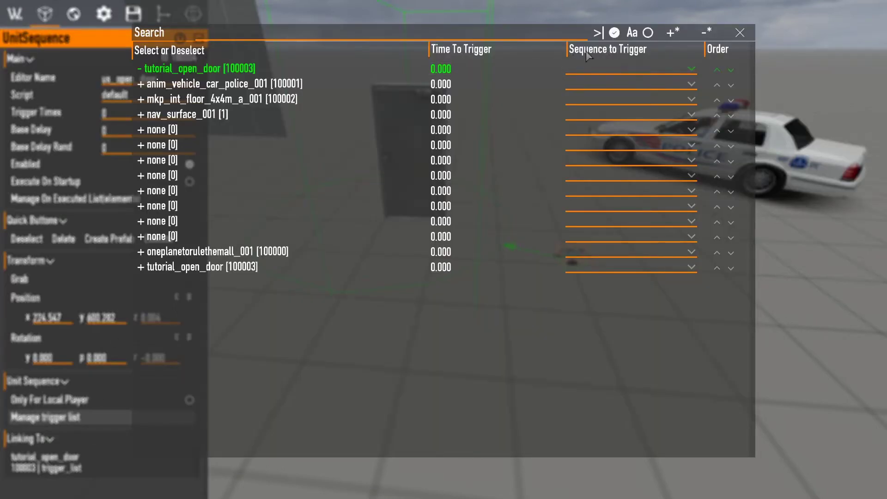
click(639, 68)
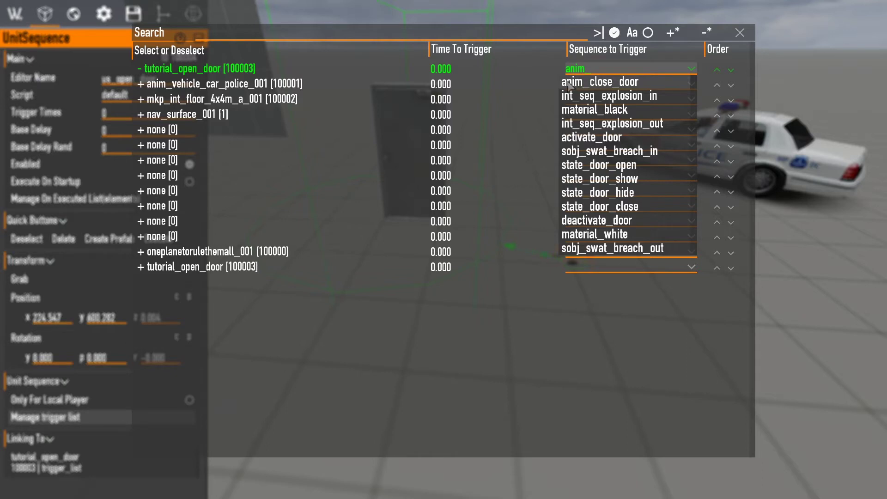
click(582, 165)
key(Escape)
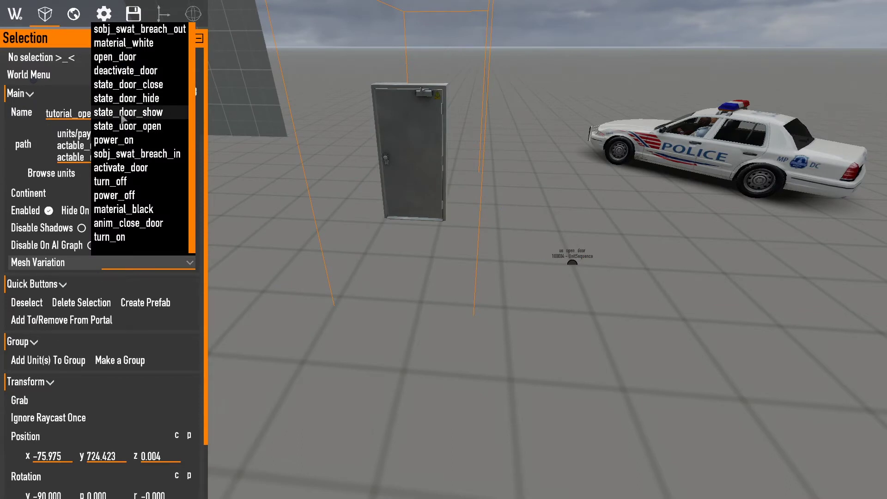
Preview the state_door_open mesh variation on the reinforced door, then set the variation to state_door_close.
click(125, 128)
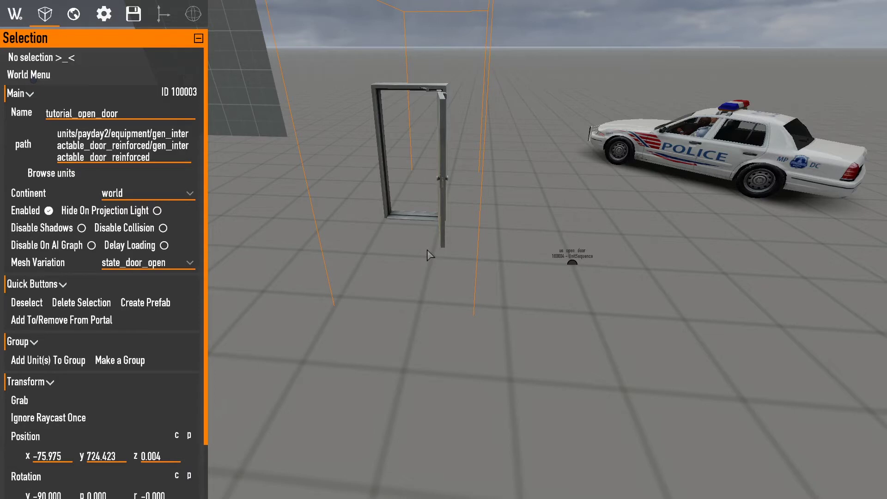
click(165, 258)
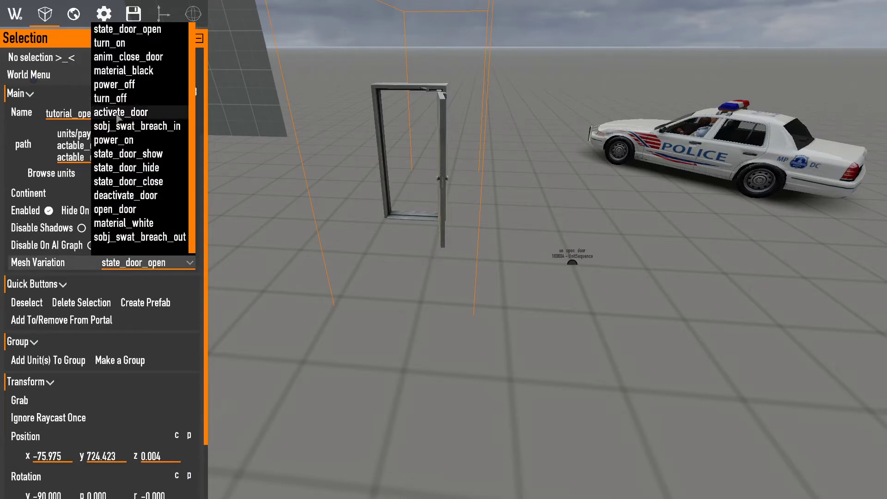
click(134, 181)
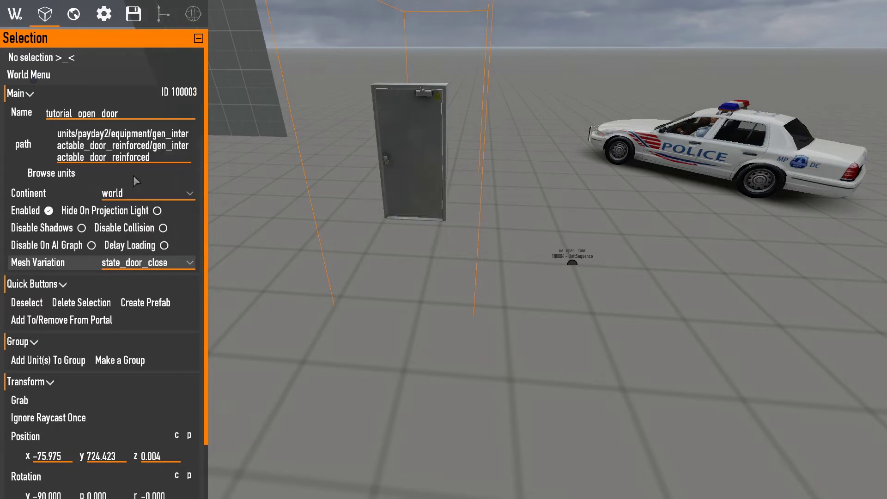
Search the reinforced door's mesh variations for "anim".
click(190, 268)
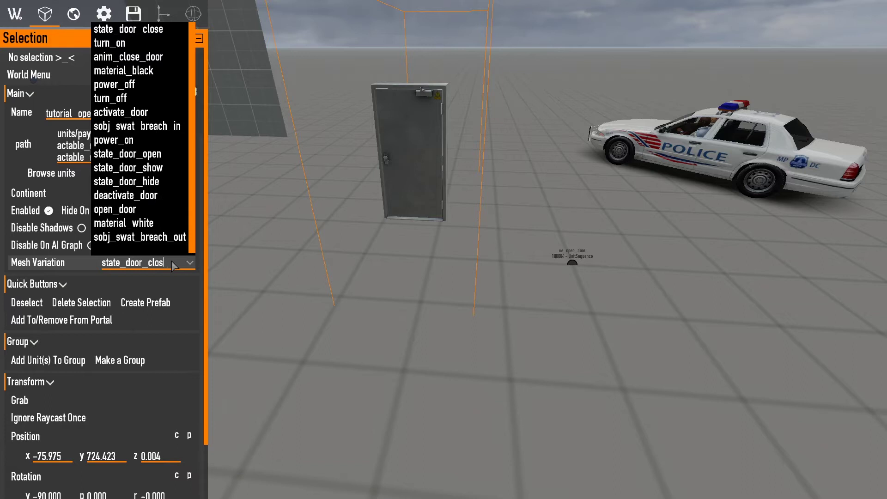
key(BackSpace)
key(BackSpace)
key(BackSpace)
key(BackSpace)
key(BackSpace)
key(BackSpace)
key(BackSpace)
key(BackSpace)
key(BackSpace)
key(BackSpace)
key(BackSpace)
key(BackSpace)
text(anim)
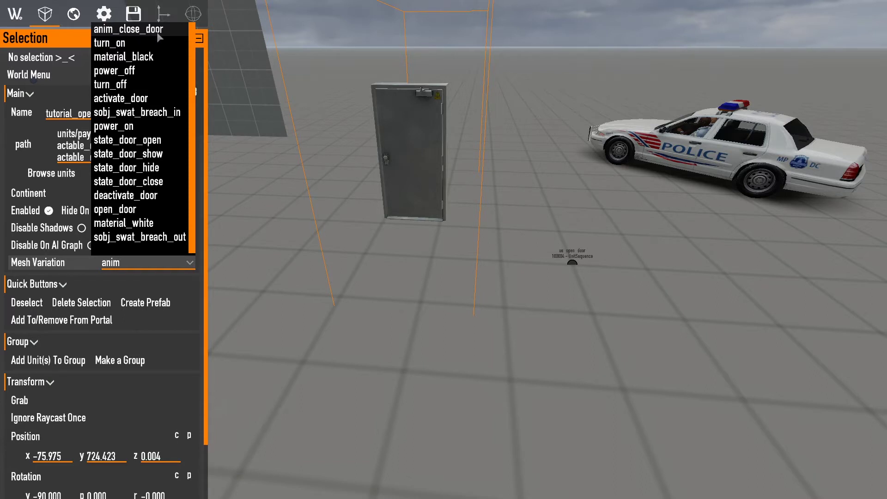
Set the sequence to trigger for tutorial_open_door to anim_open_door in the us_open_door trigger list.
click(573, 263)
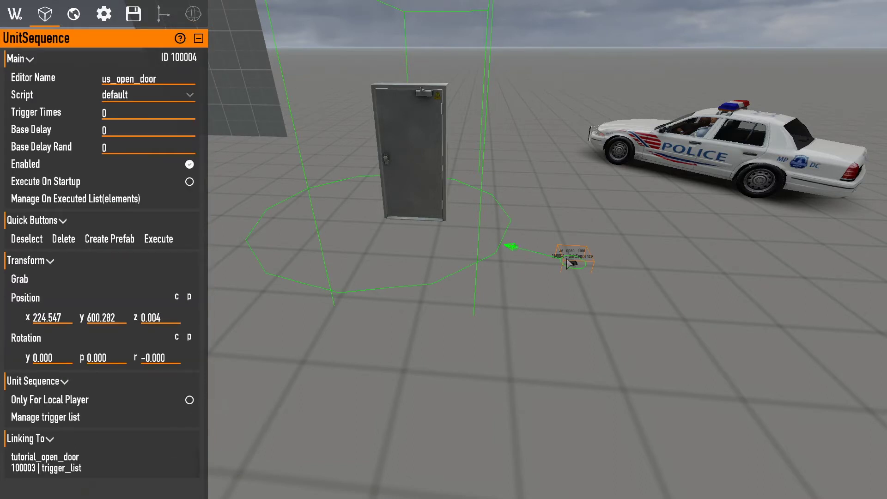
click(91, 417)
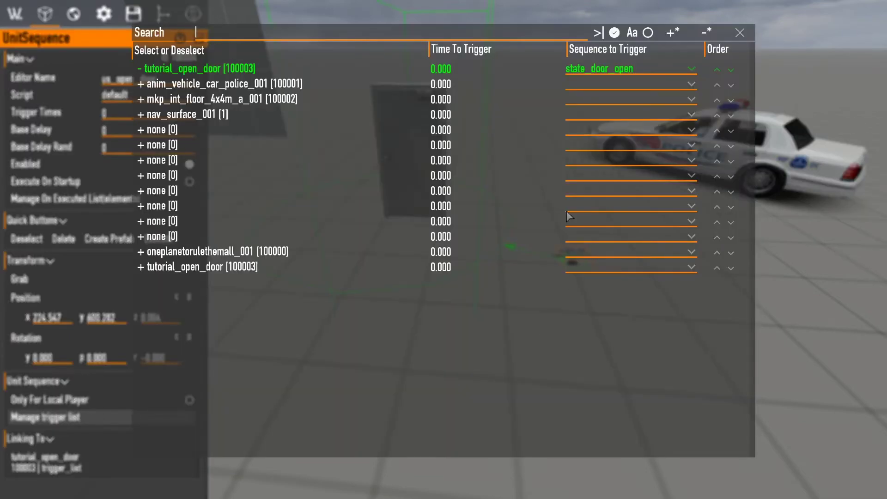
click(642, 69)
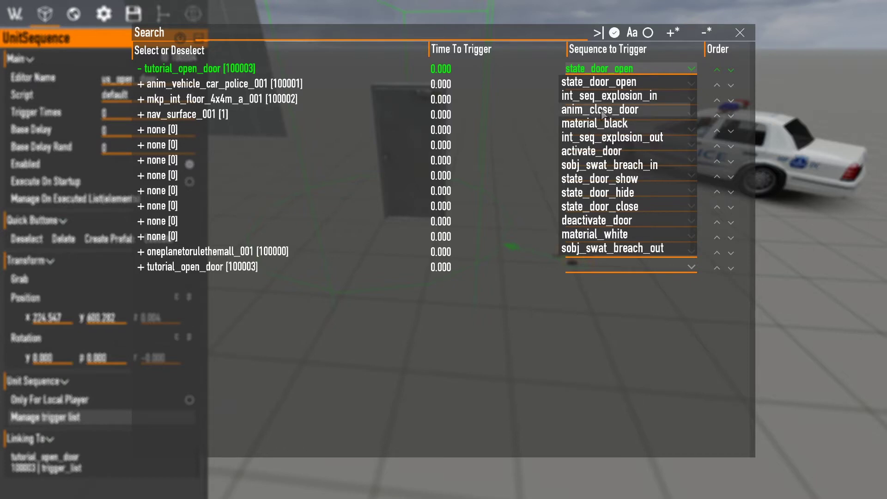
click(572, 111)
click(620, 70)
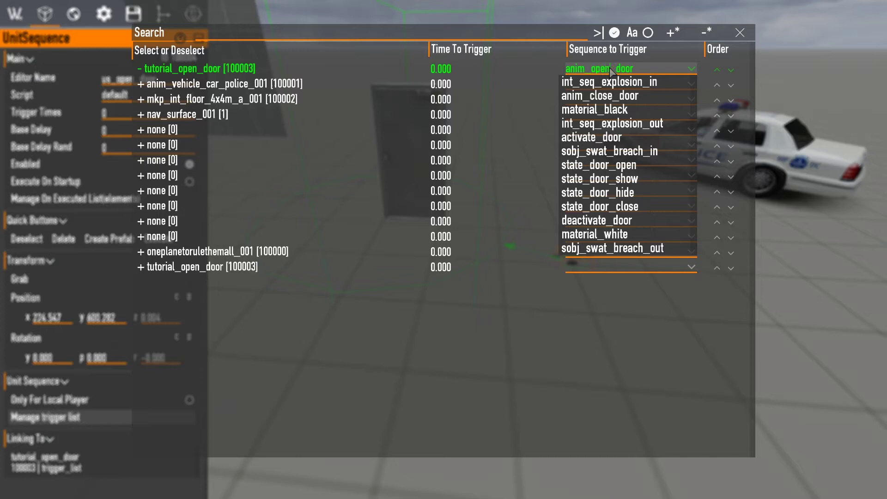
key(Escape)
click(79, 422)
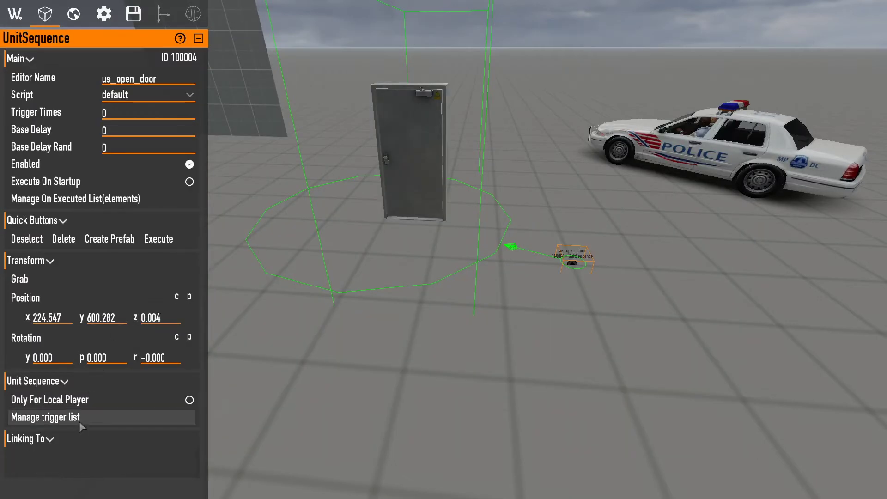
click(79, 422)
click(643, 68)
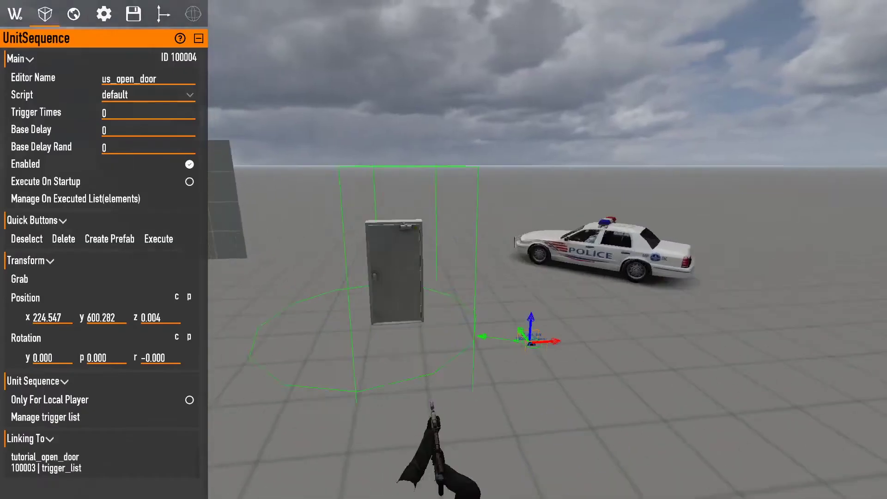
Execute the us_open_door element to test the door's opening sequence.
key(w)
key(s)
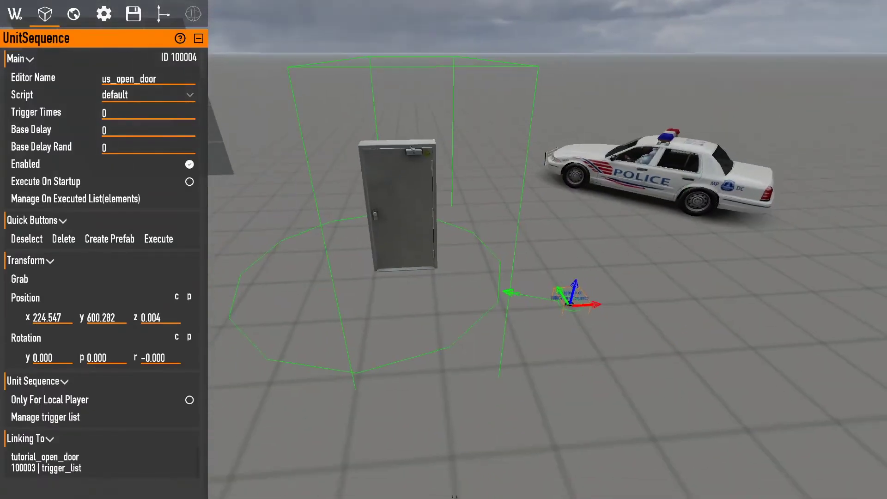
click(154, 246)
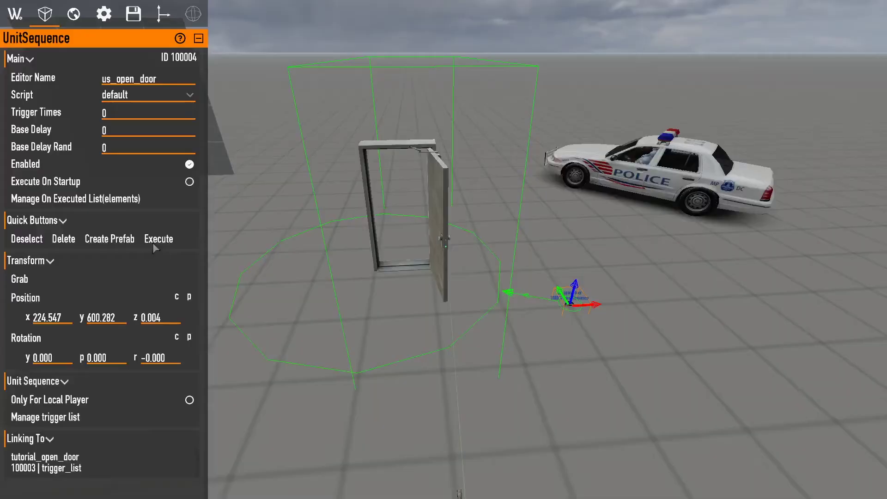
Review the sequences available for tutorial_open_door in the trigger list, then close the list.
click(45, 418)
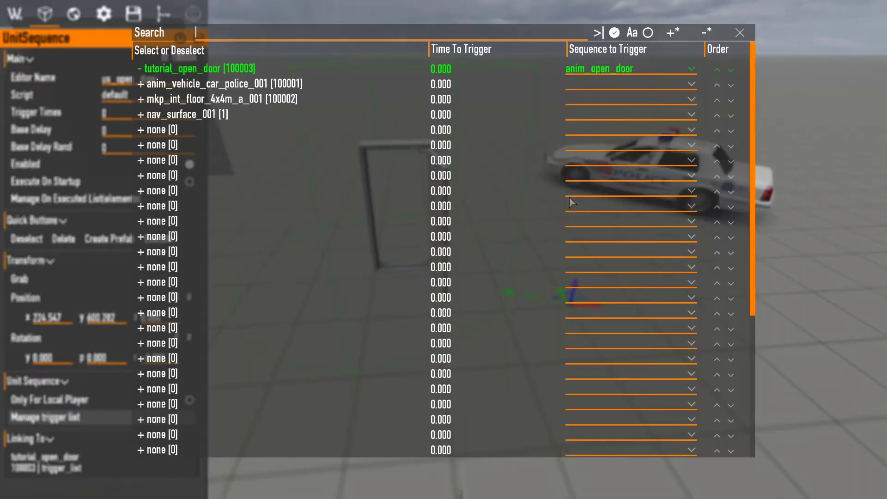
click(637, 70)
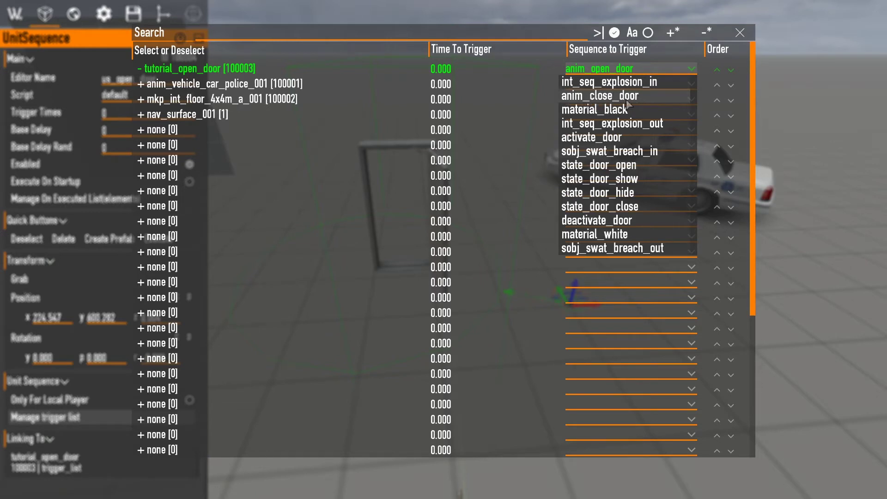
click(740, 32)
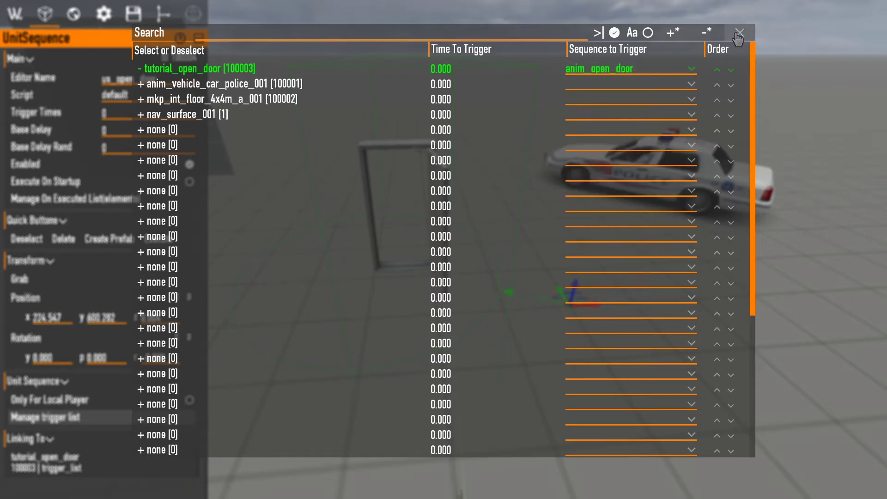
click(733, 33)
Restart the level, return to the reinforced door in the editor and reselect the us_open_door element.
key(Escape)
key(Escape)
key(Escape)
key(Escape)
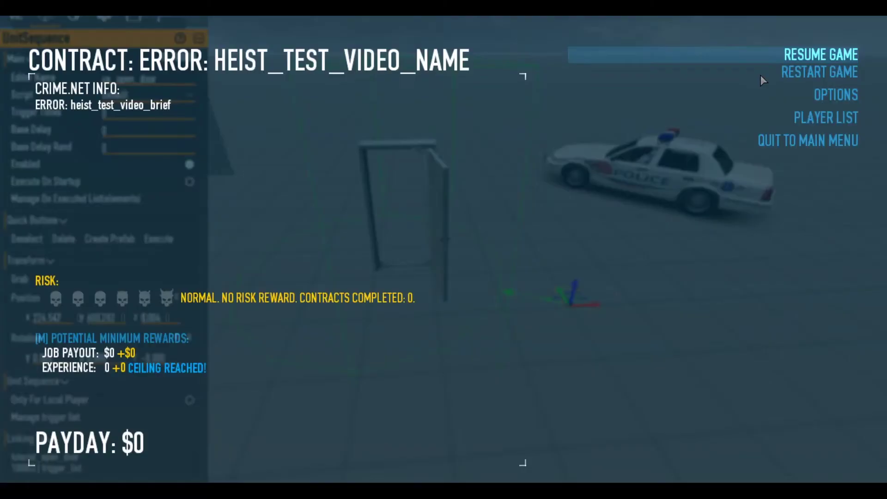
key(Escape)
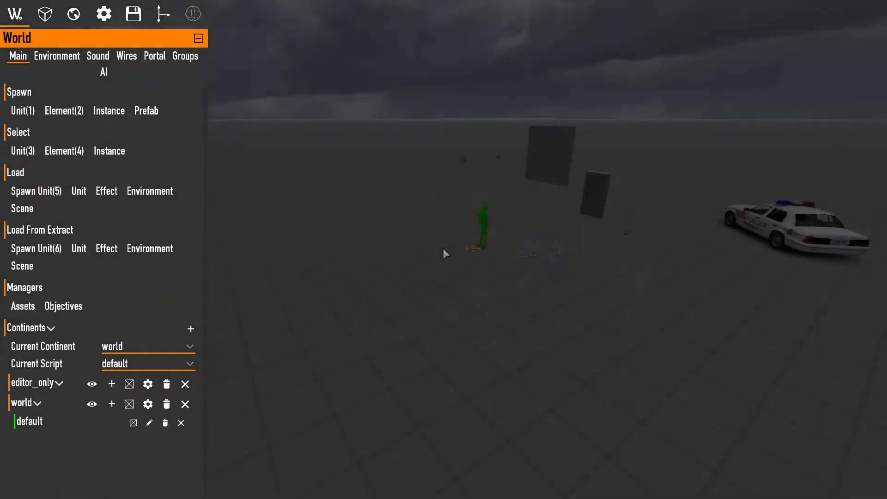
right_drag(442, 248, 521, 282)
key(w)
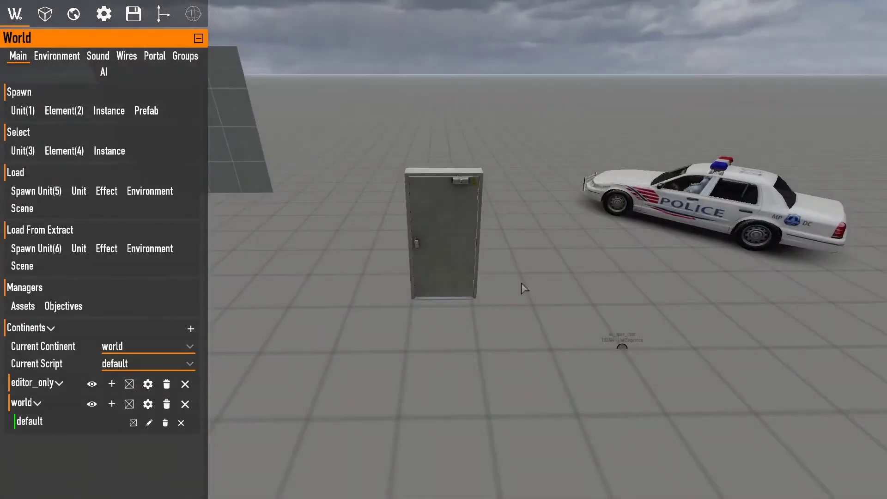
click(620, 343)
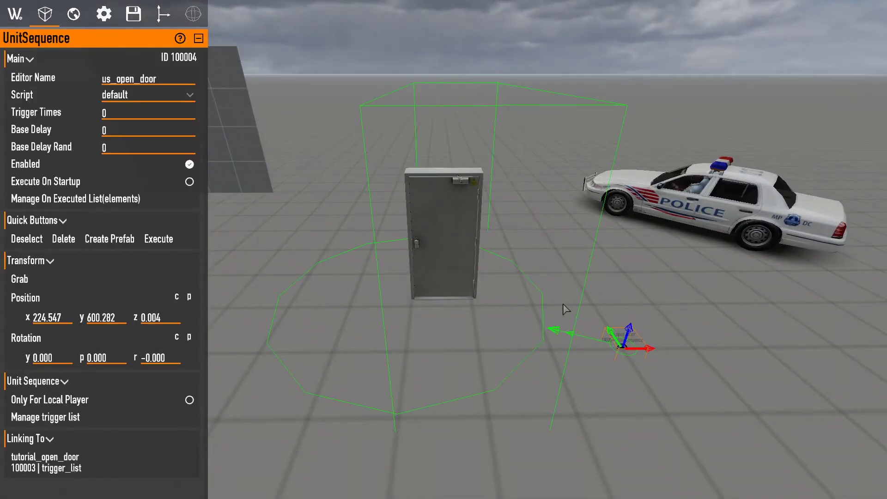
key(d)
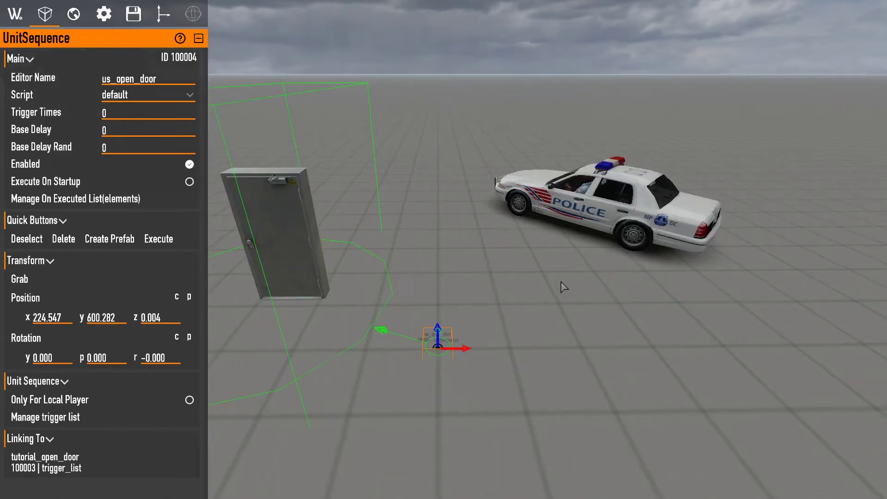
key(a)
key(d)
mouse_move(562, 287)
right_down()
mouse_move(513, 278)
mouse_move(554, 198)
mouse_move(552, 276)
right_up()
key(s)
key(w)
mouse_move(323, 194)
right_down()
mouse_move(259, 195)
mouse_move(323, 198)
right_up()
key(s)
key(a)
key(w)
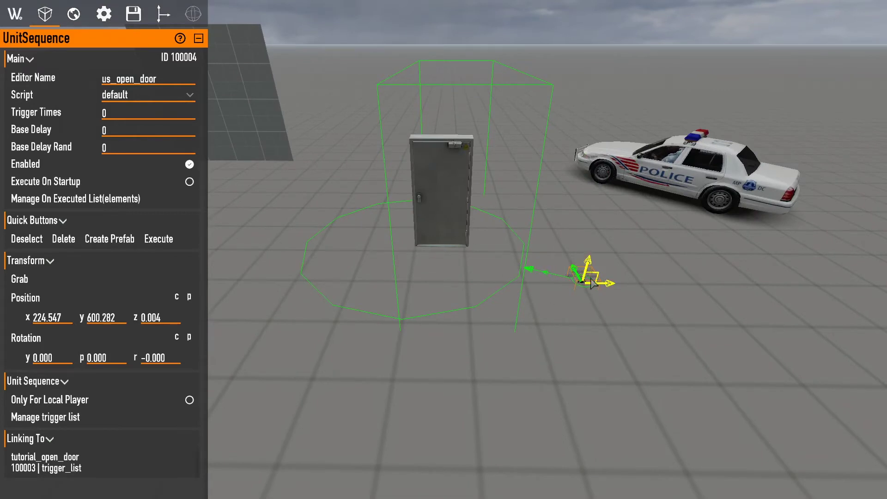
Spawn an AreaTrigger element on the ground in front of the reinforced door.
click(440, 204)
click(15, 14)
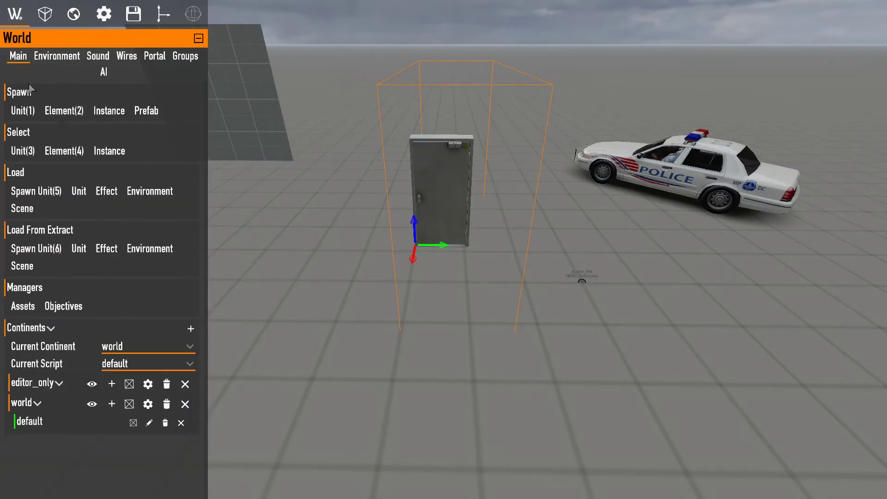
click(64, 110)
text(area)
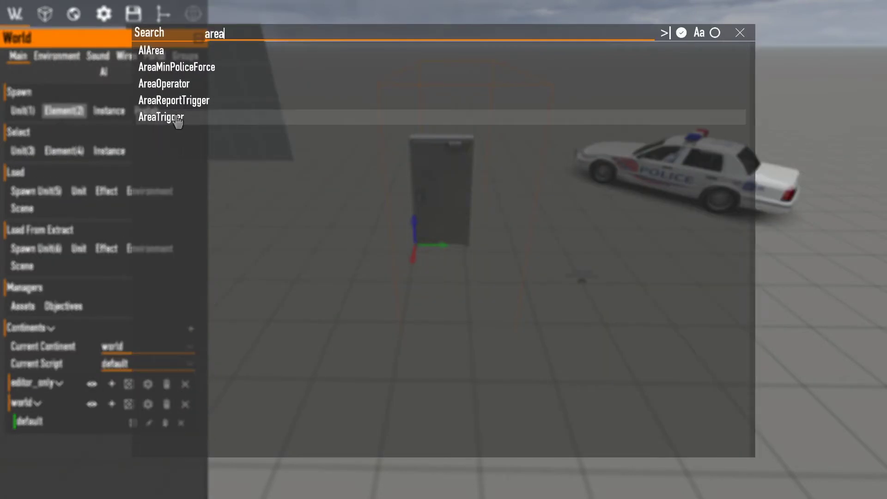
click(166, 115)
key(shift+s)
key(w)
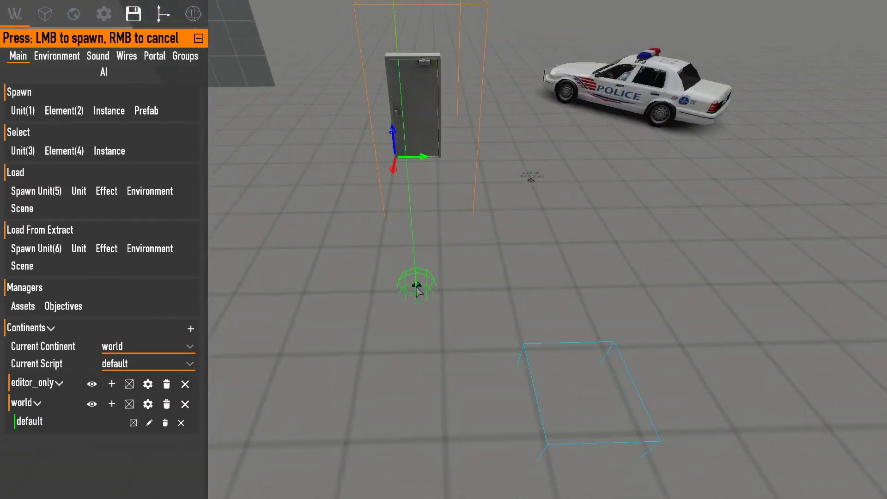
click(406, 292)
Raise the new area trigger straight up to a Z position of about 175.
key(shift+s)
key(shift+a)
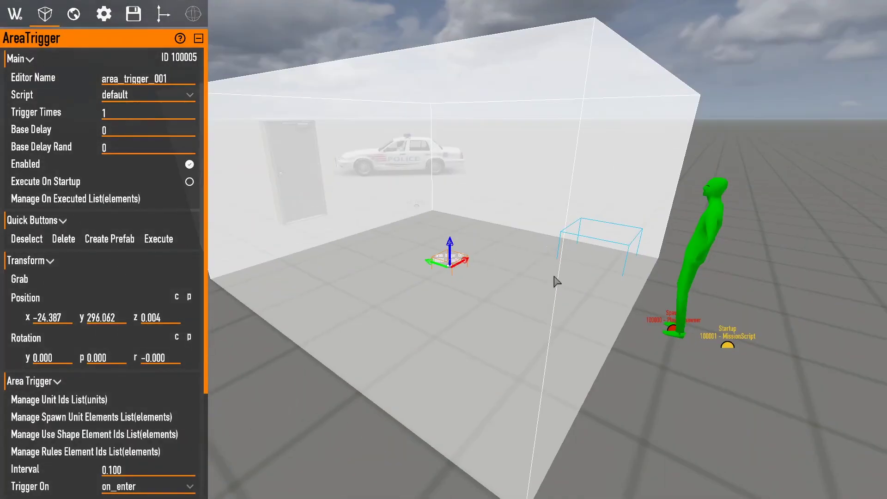
drag(457, 248, 456, 139)
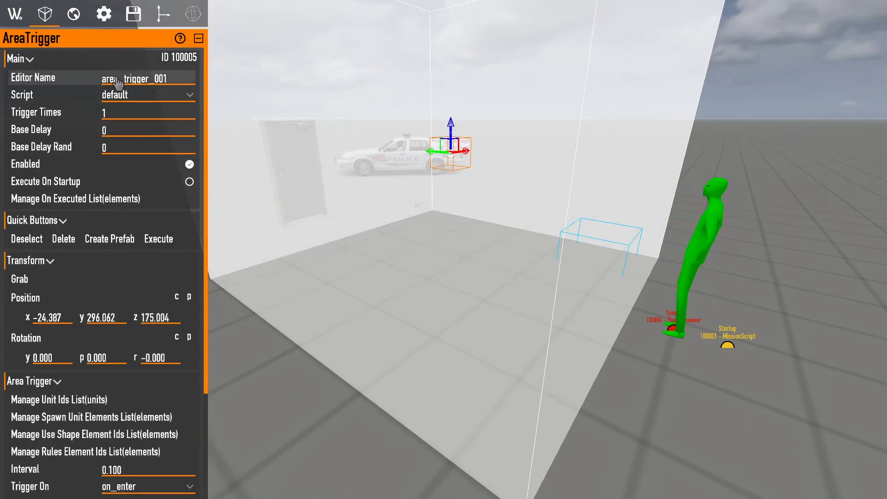
Add the us_open_door unit sequence to the area trigger's On Executed list.
click(123, 199)
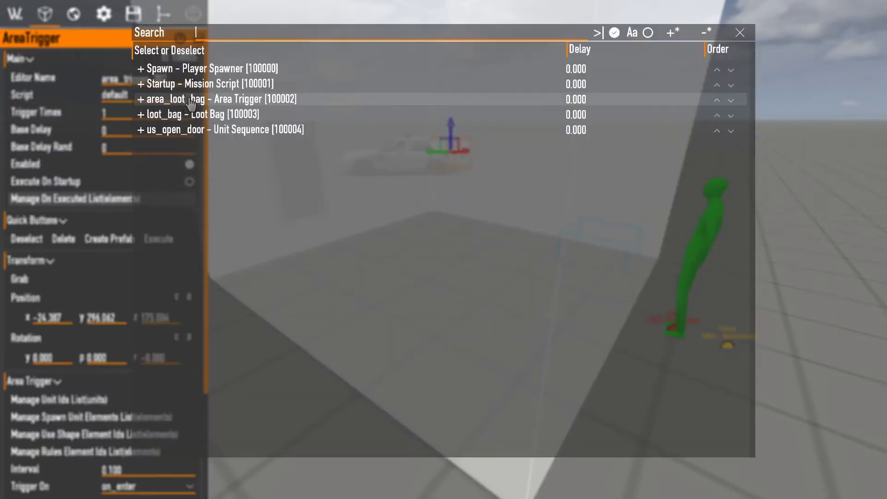
text(open)
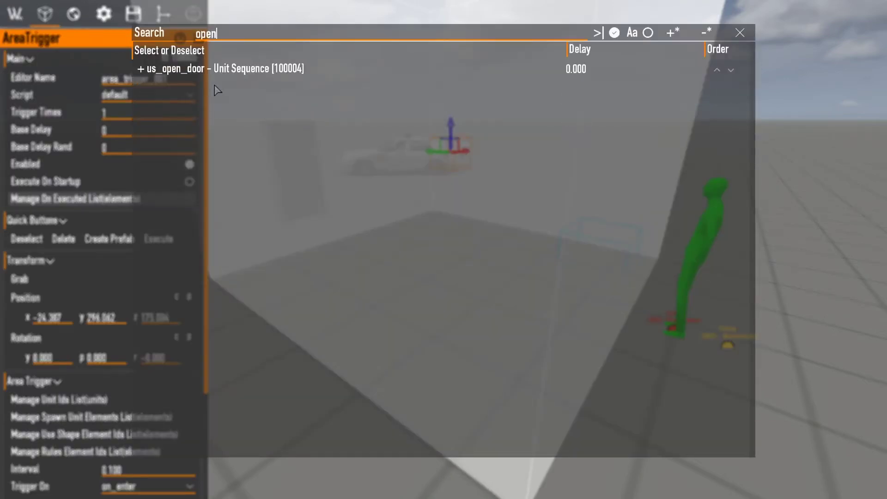
click(220, 69)
key(Escape)
Playtest the level and walk through the trigger area up to the reinforced door.
key(F10)
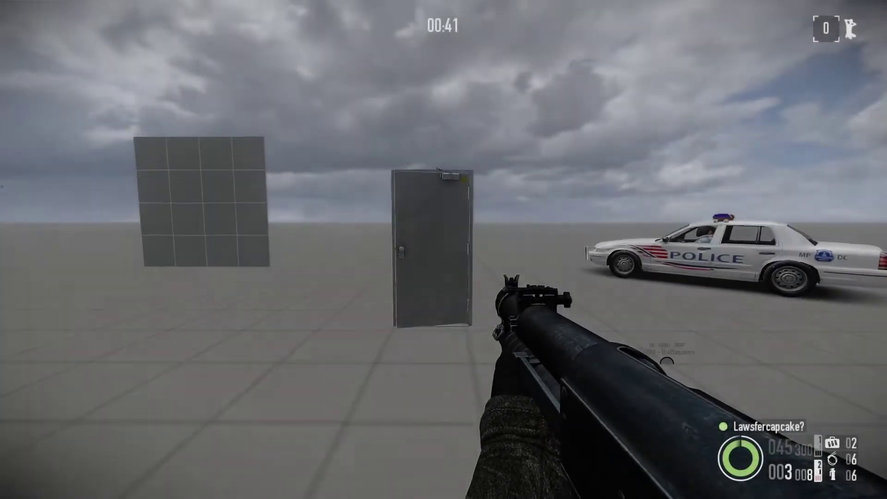
key(w)
key(w)
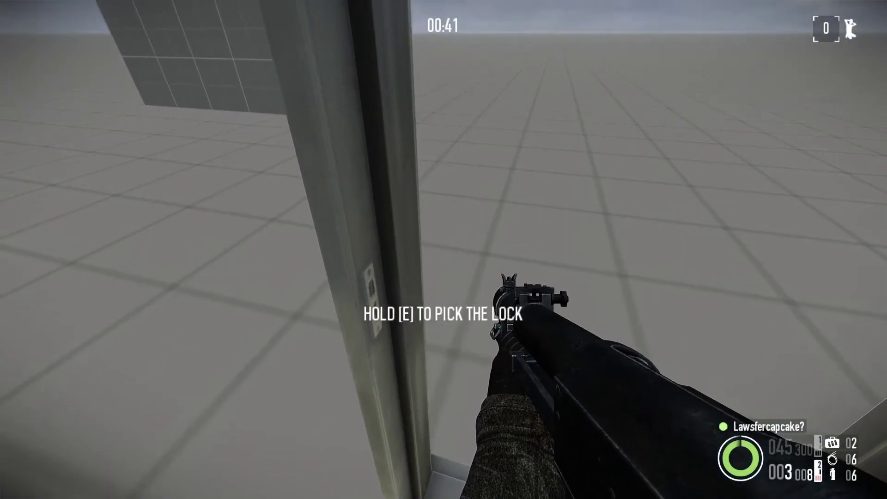
right_click(444, 249)
key(s)
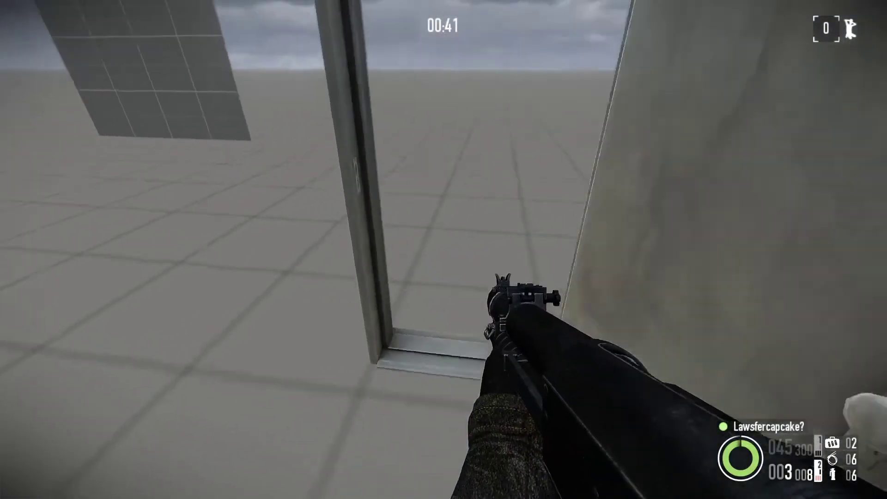
Pick the lock of the reinforced door in the playtest and walk through the doorway.
key(s)
key(w)
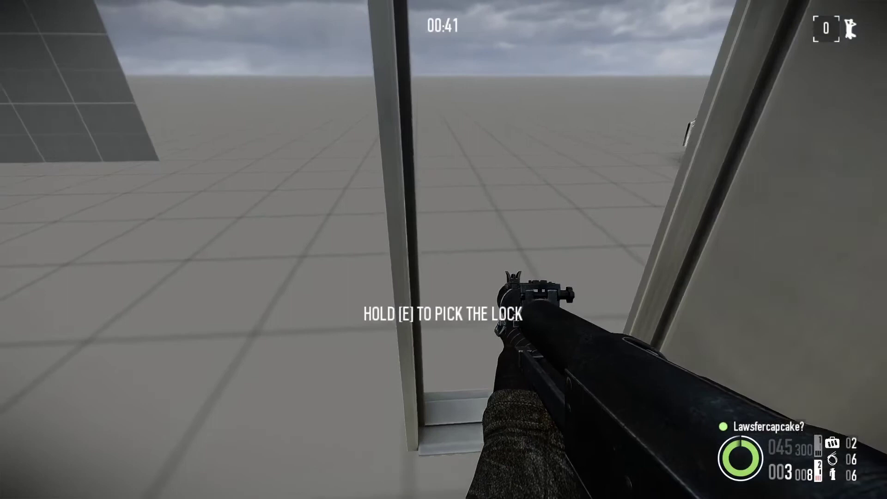
key(e)
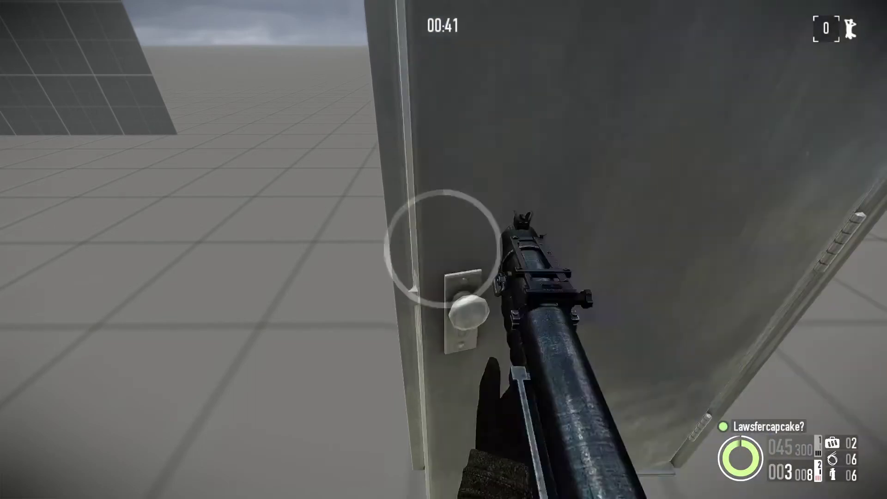
key(s)
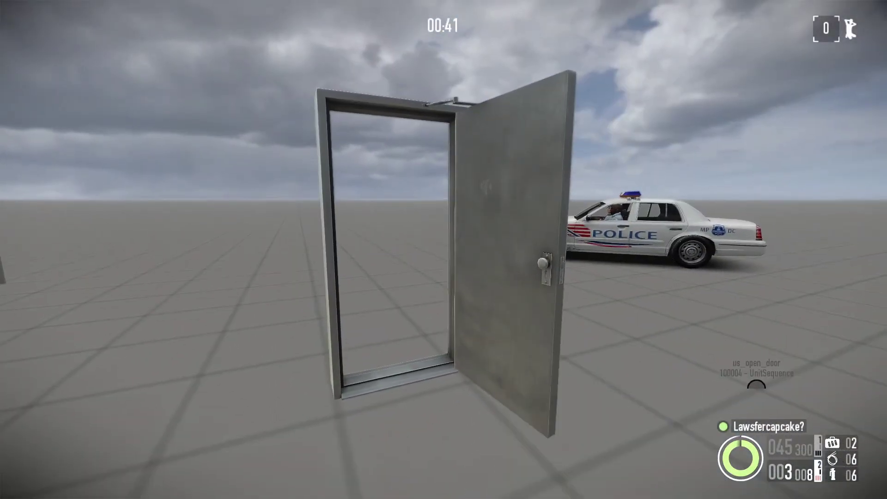
key(w)
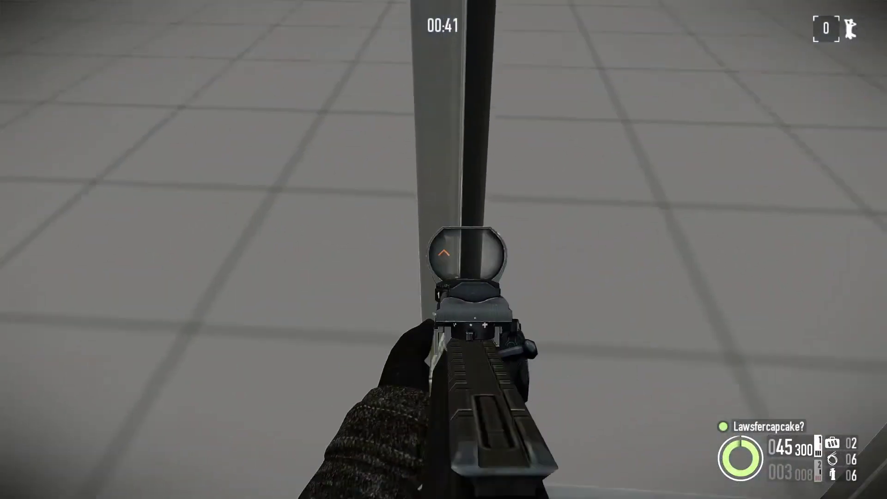
key(s)
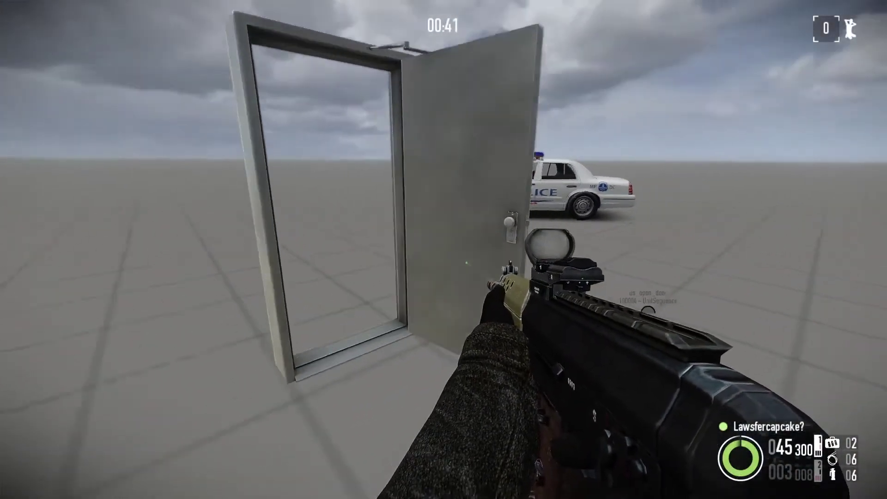
key(w)
key(w)
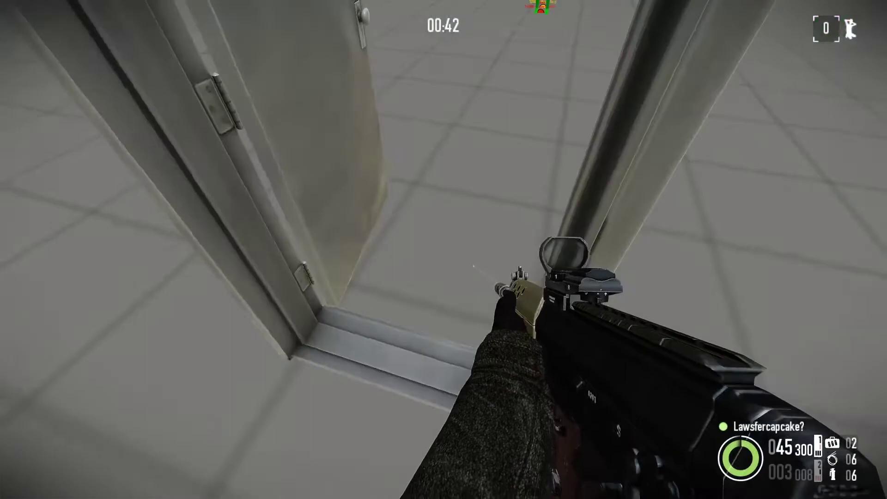
key(d)
Return to the editor and select the reinforced door unit tutorial_open_door.
key(F10)
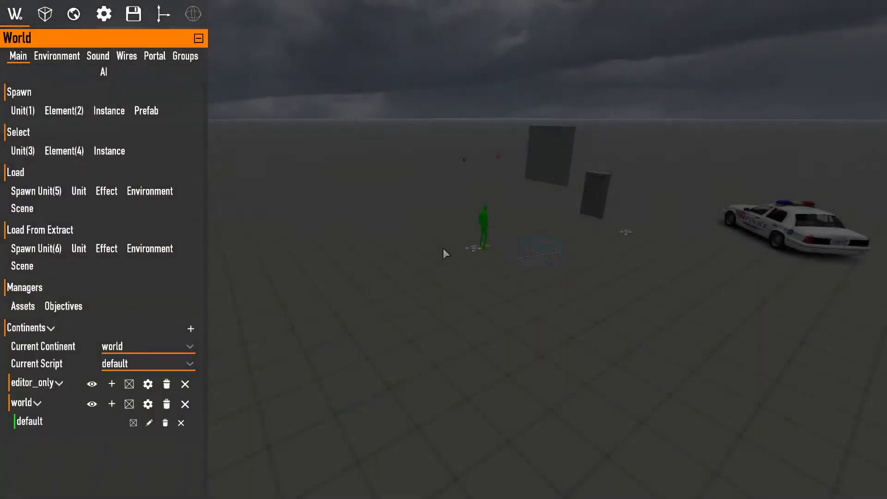
right_drag(442, 248, 481, 265)
key(w)
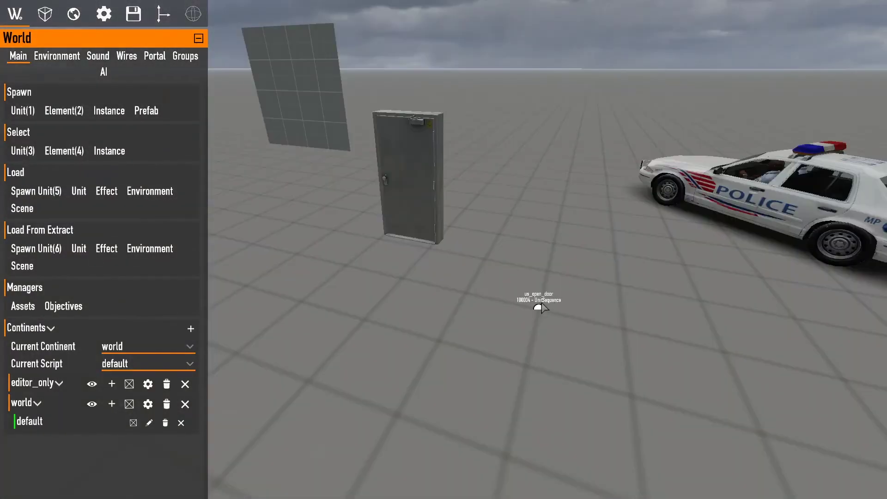
key(s)
mouse_move(541, 309)
right_down()
mouse_move(560, 337)
mouse_move(532, 319)
mouse_move(541, 309)
right_up()
key(w)
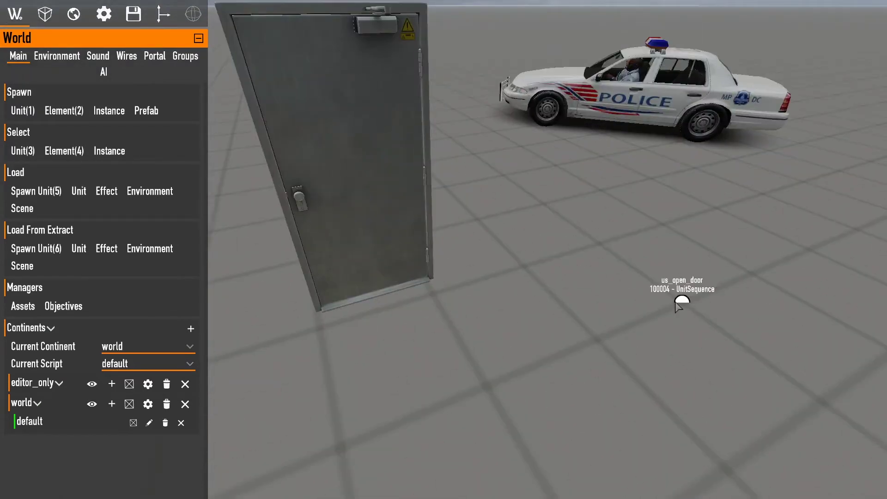
right_drag(677, 303, 658, 303)
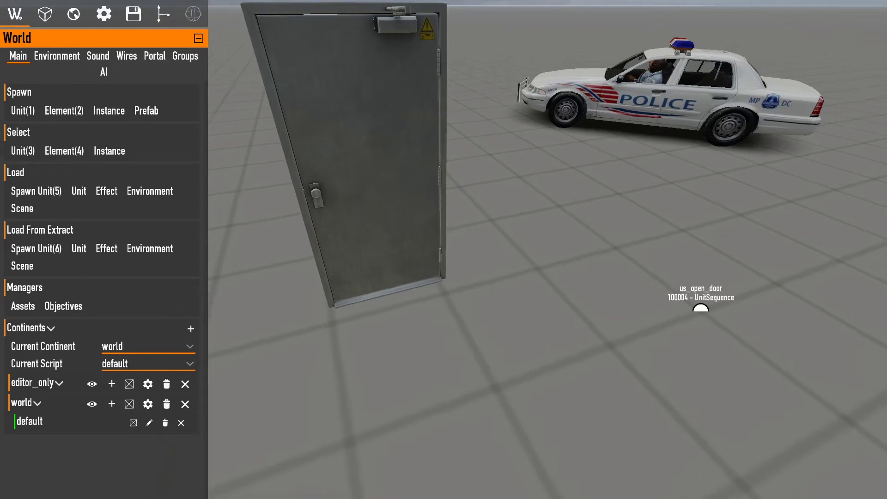
click(385, 174)
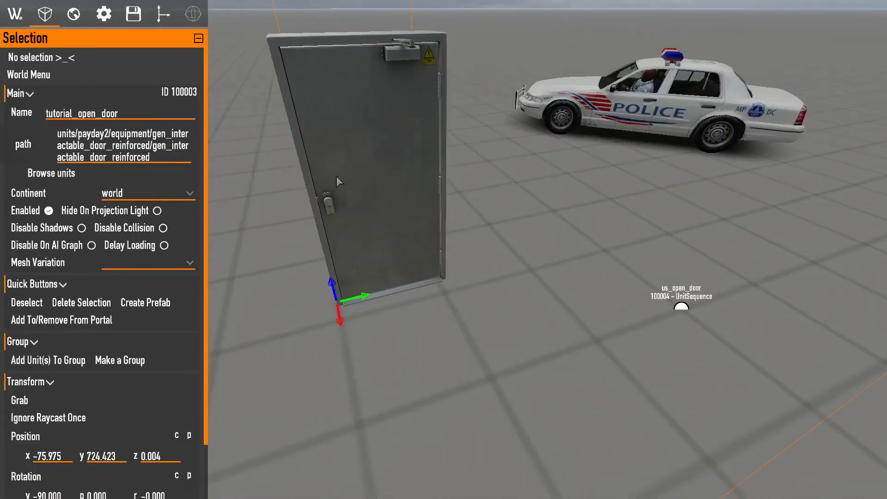
Set the reinforced door's mesh variation to deactivate_door.
right_drag(337, 177, 319, 148)
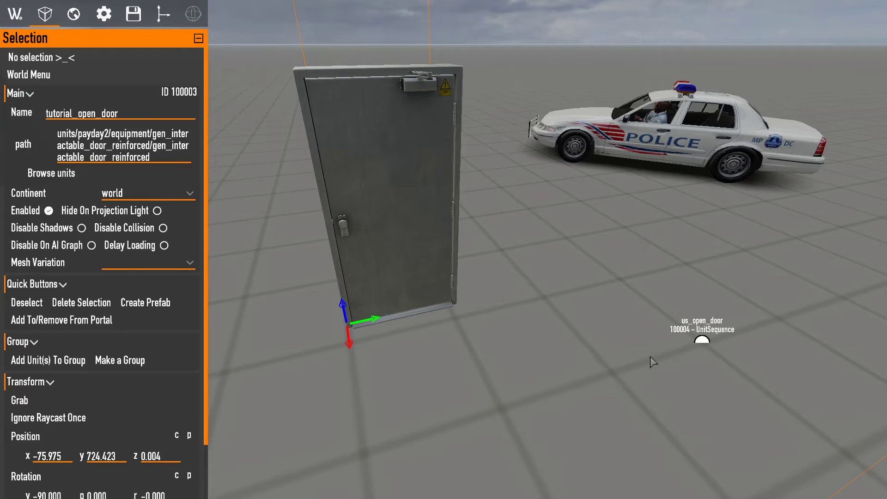
key(w)
right_drag(383, 209, 229, 229)
key(s)
key(w)
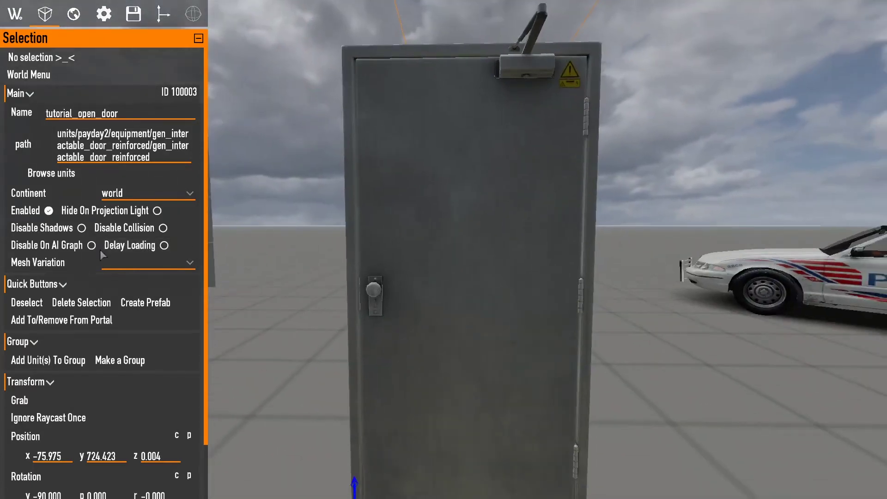
click(134, 271)
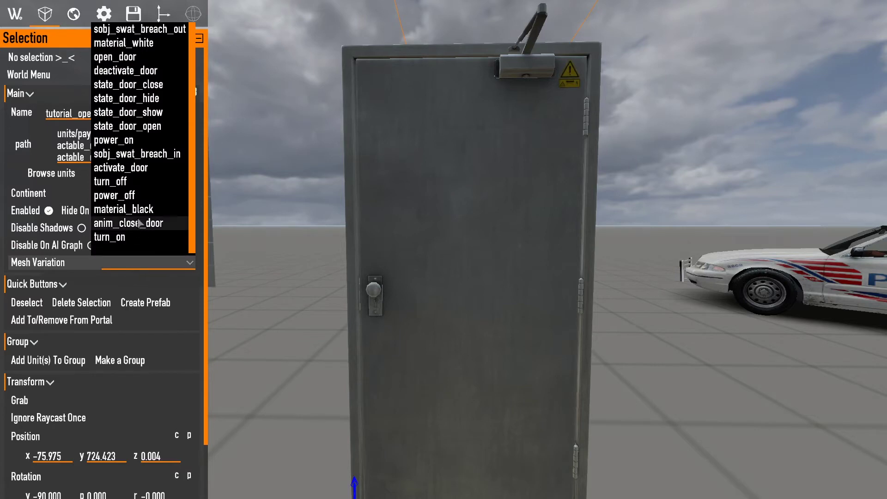
click(126, 73)
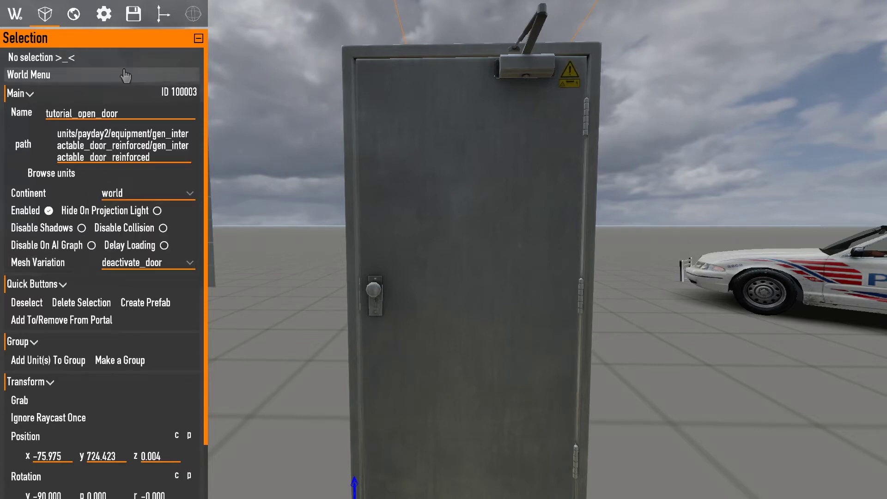
Try the activate_door mesh variation on the reinforced door and clear the setting again.
click(139, 263)
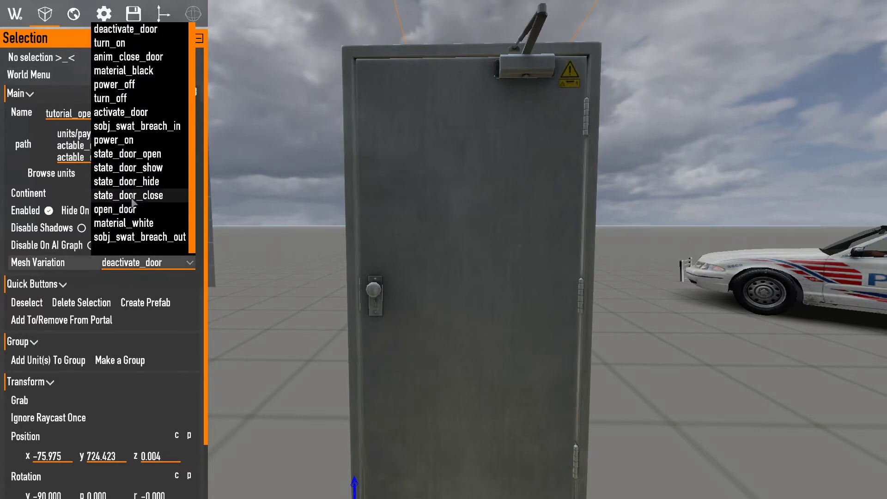
click(124, 113)
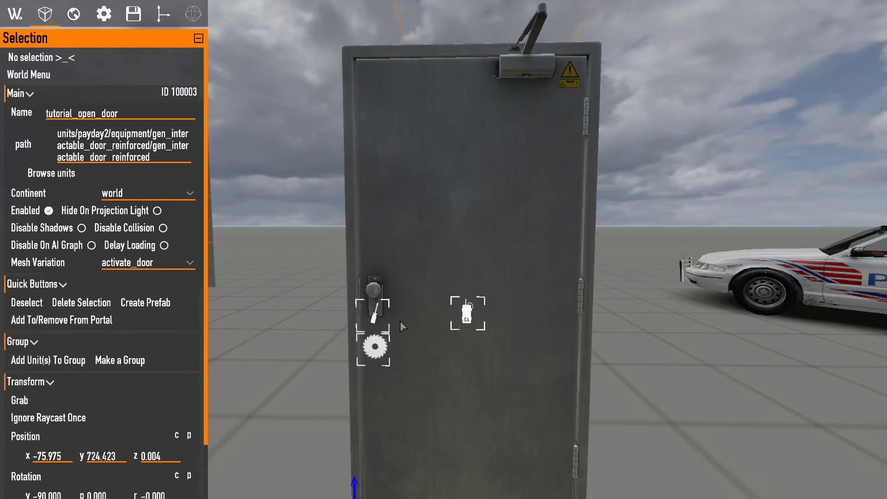
click(179, 264)
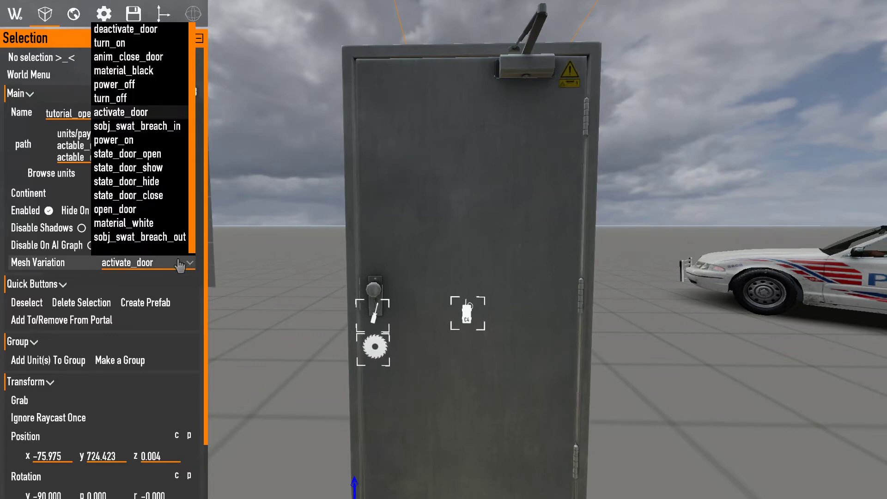
click(142, 248)
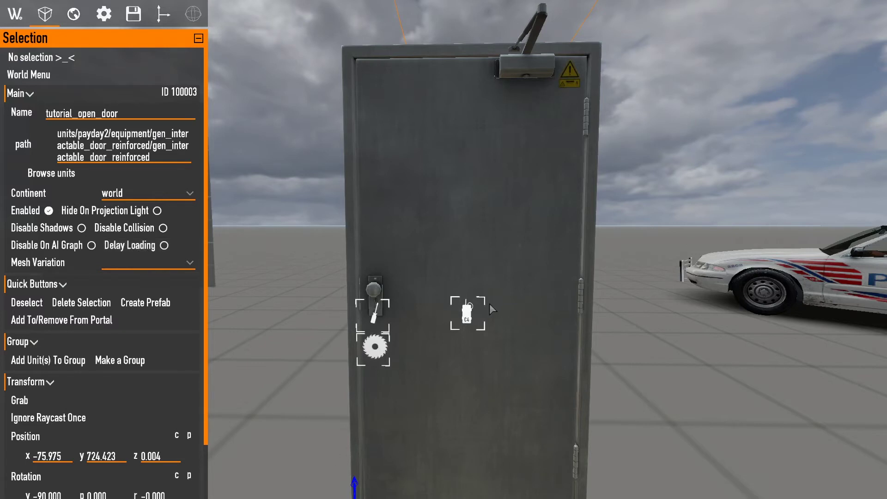
Apply the deactivate_door mesh variation and playtest by walking up to the opened door.
click(179, 264)
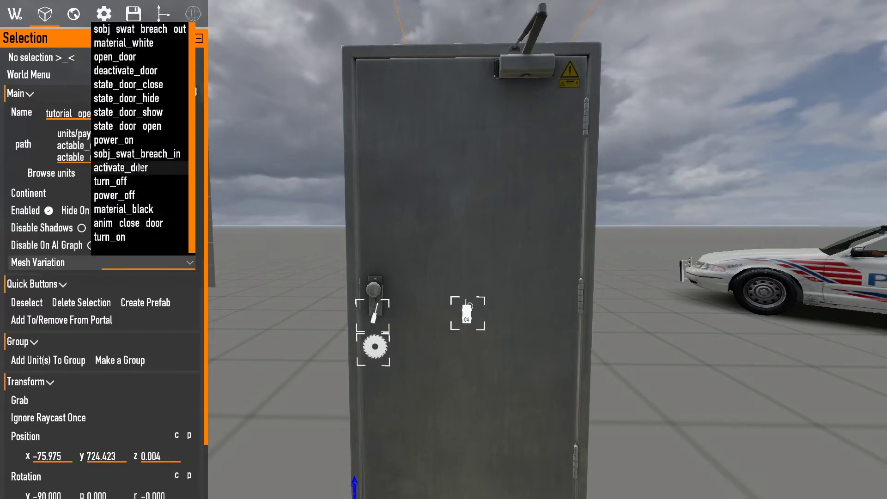
click(122, 71)
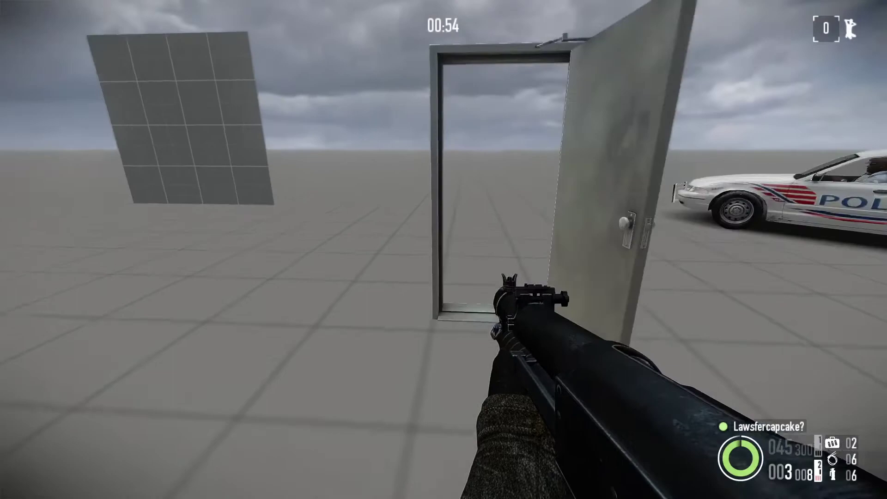
key(w)
right_click(443, 249)
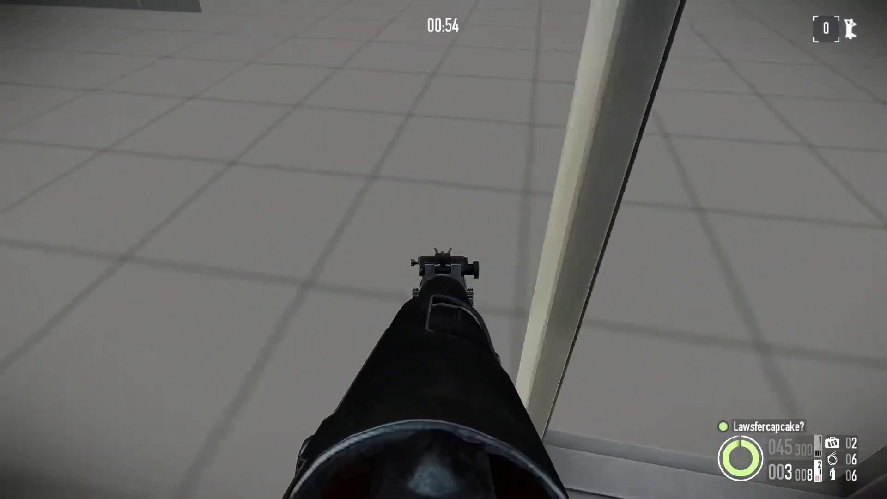
Restart the level to return to the editor and open the trigger list of the us_open_door UnitSequence element.
key(Escape)
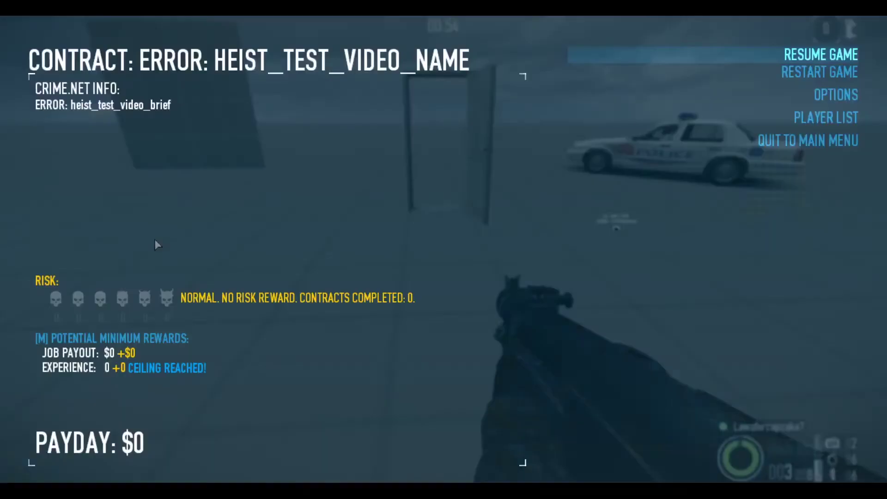
click(740, 72)
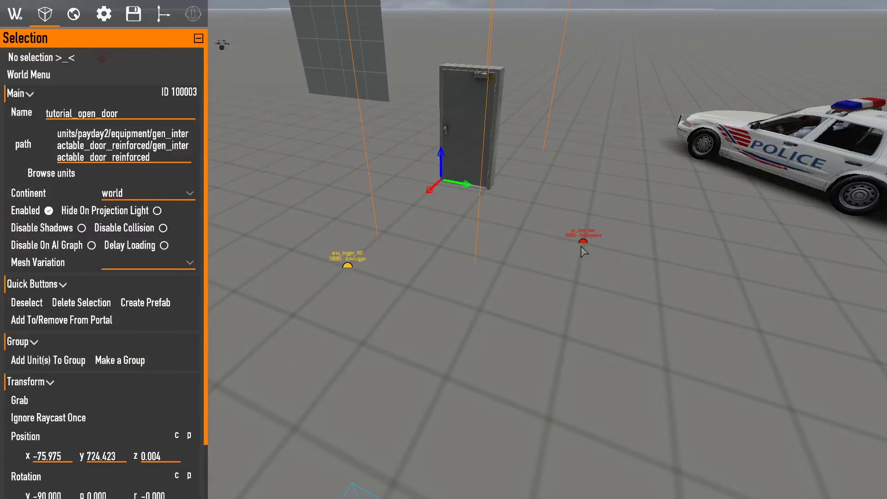
click(583, 245)
click(83, 418)
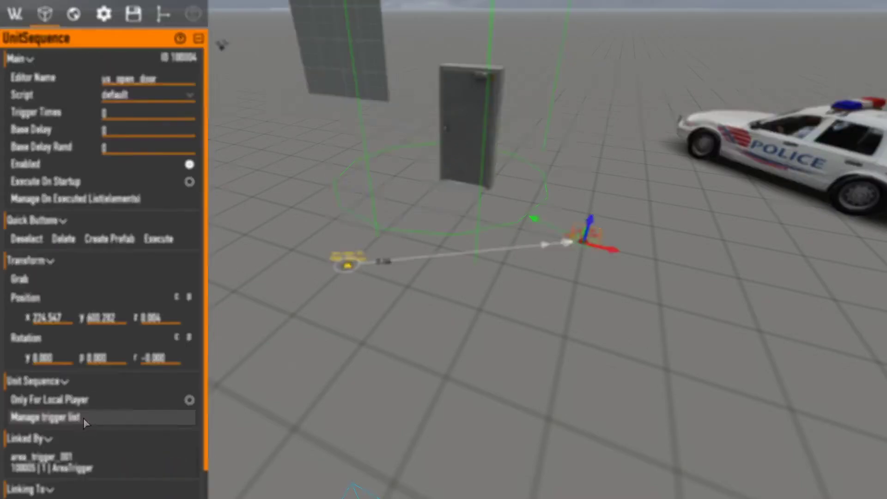
Filter the trigger list for "tut" and add a second tutorial_open_door entry that triggers the deactivate_door sequence.
text(turo)
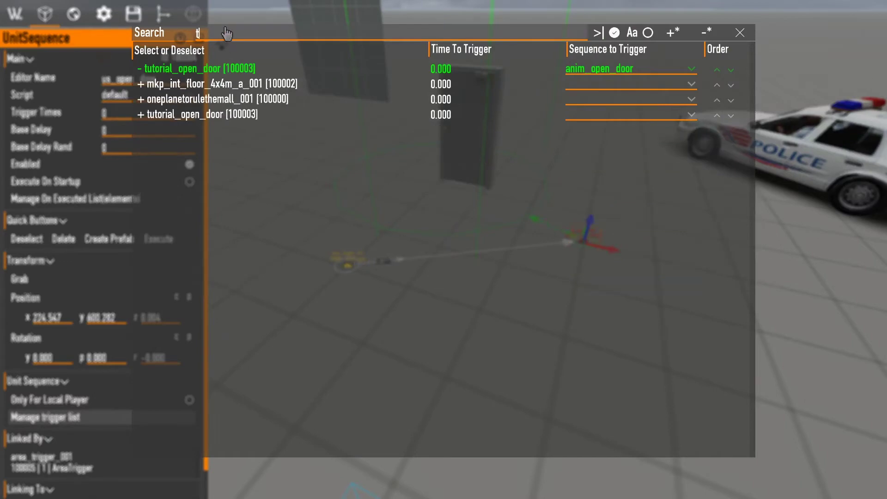
key(BackSpace)
text(t)
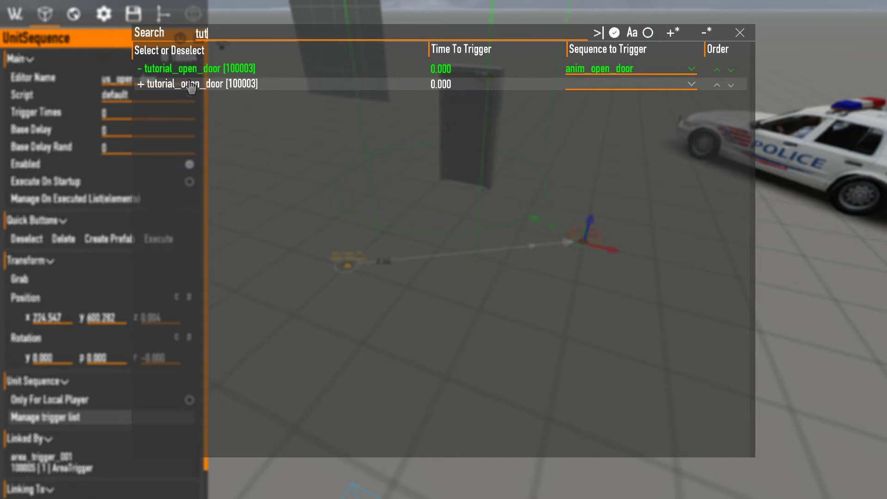
click(226, 85)
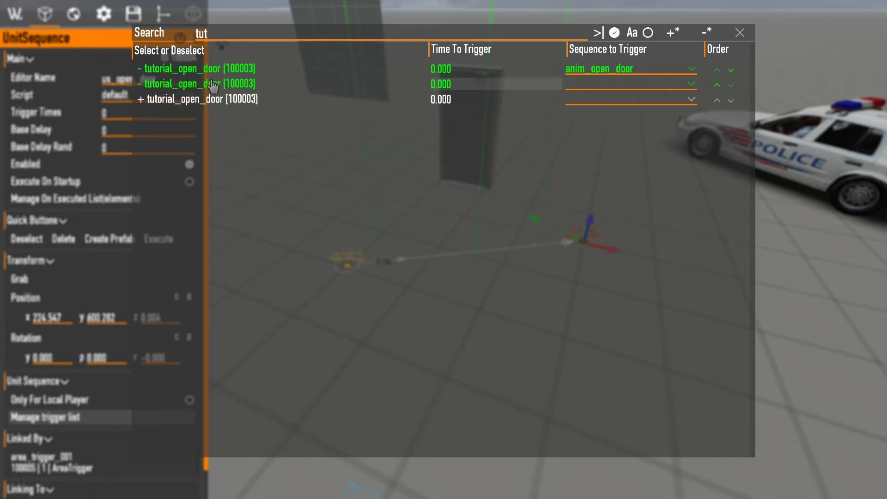
click(618, 85)
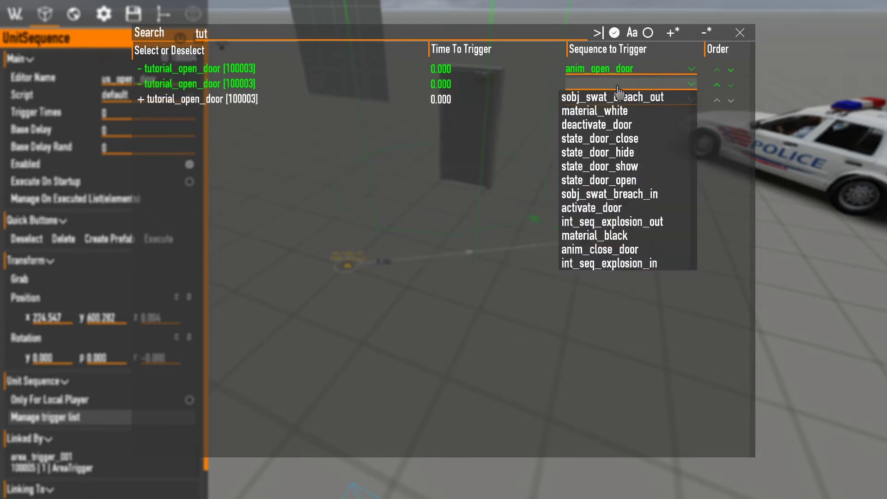
click(587, 125)
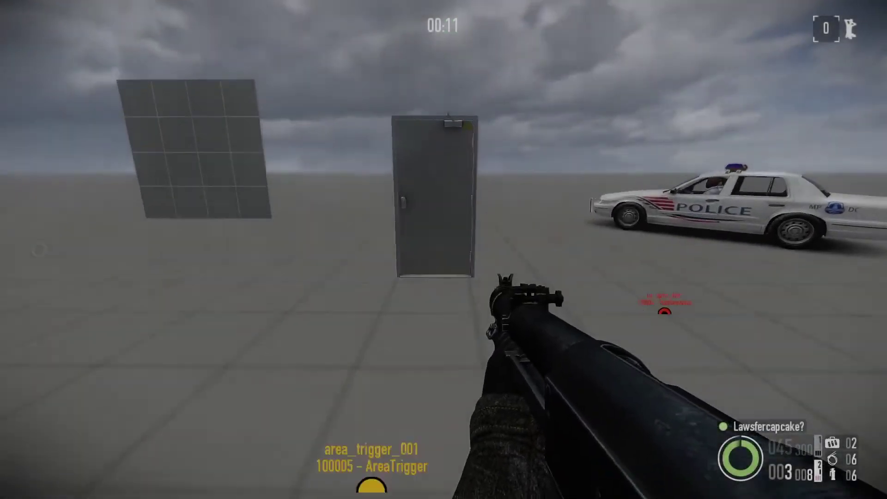
Playtest by walking up to the door and inspect the opened door's edge for the lock-picking interaction.
key(w)
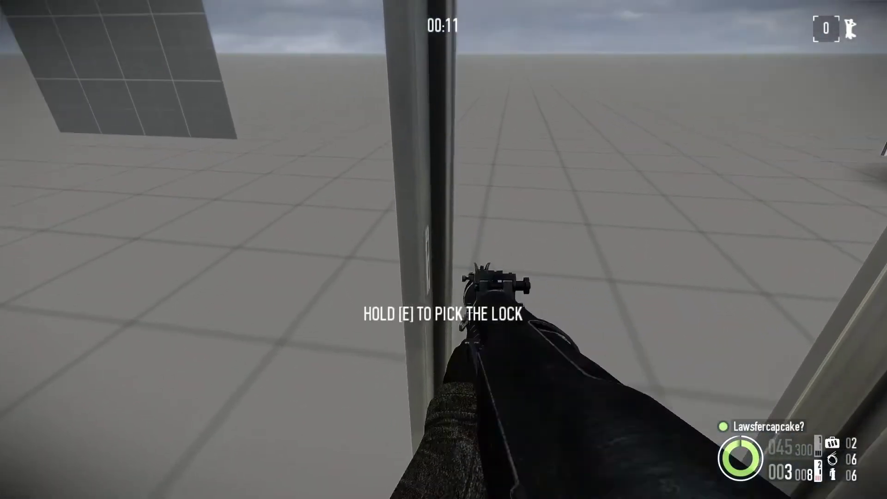
right_click(443, 249)
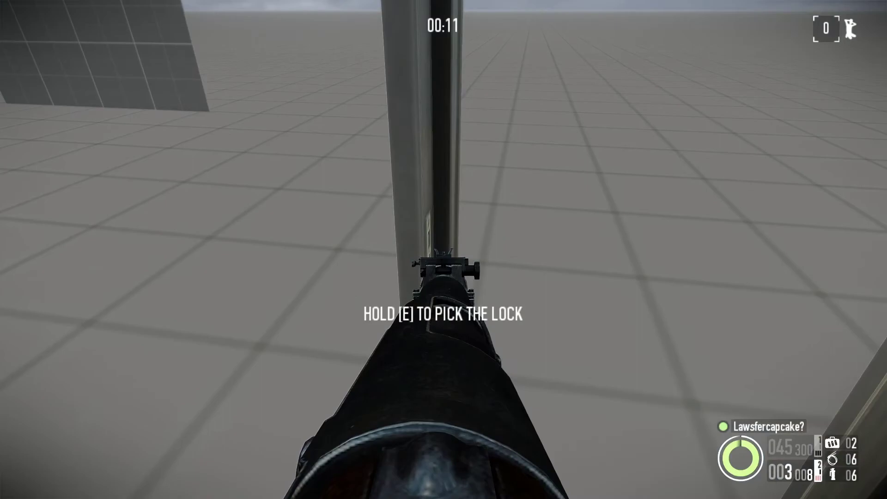
key(s)
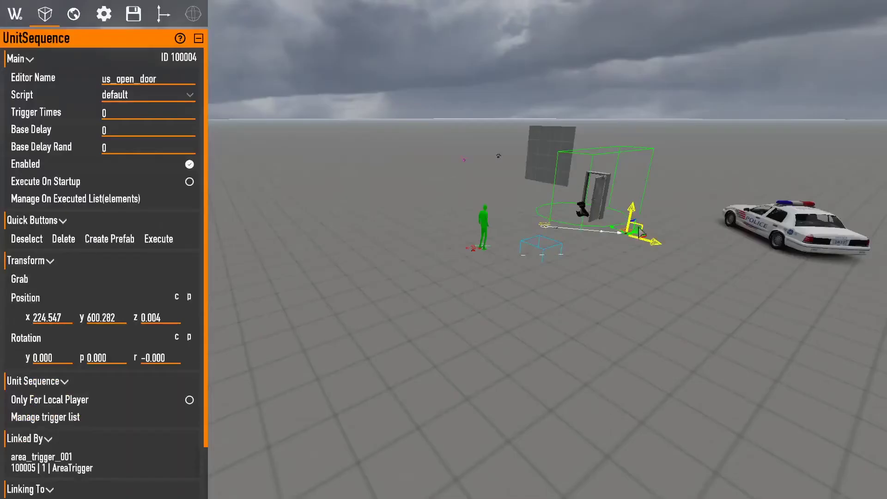
Review the sequences in the us_open_door element's trigger list, switch to play mode and close the list.
key(shift+w)
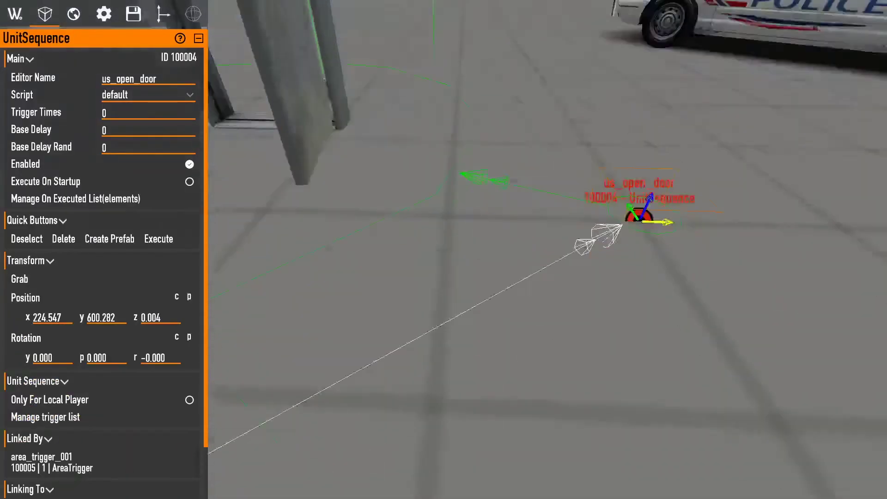
key(shift+s)
click(140, 422)
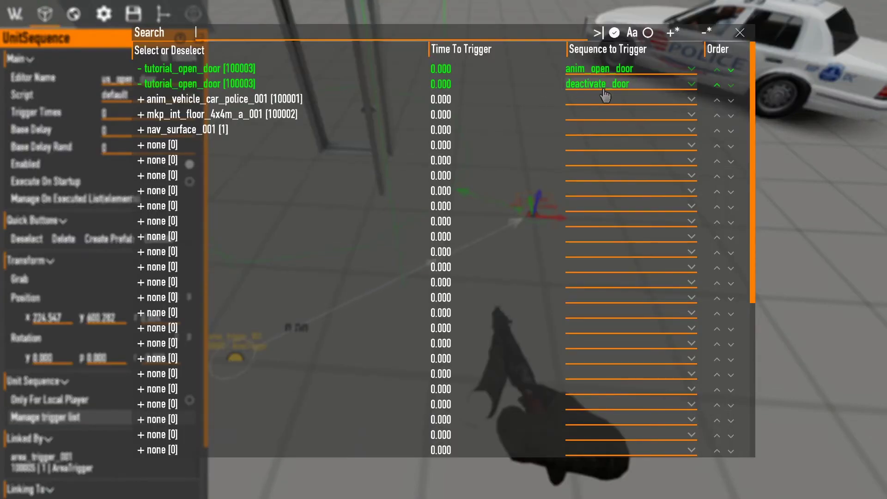
key(F10)
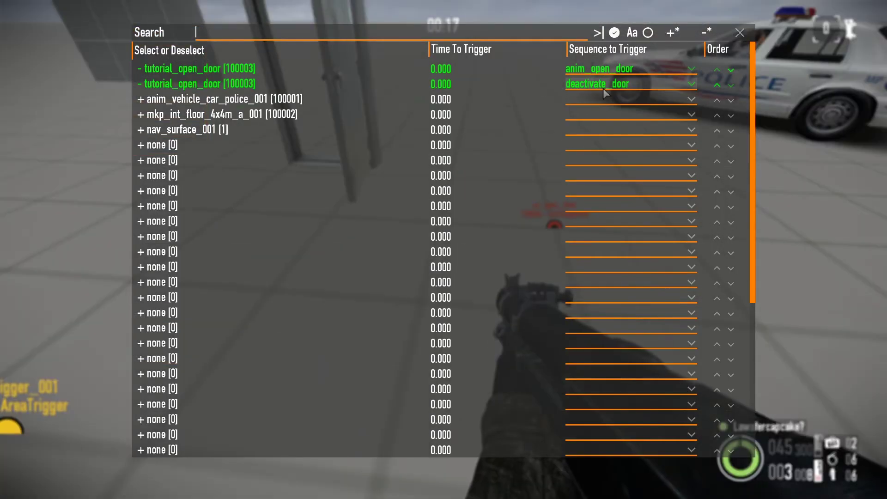
click(741, 33)
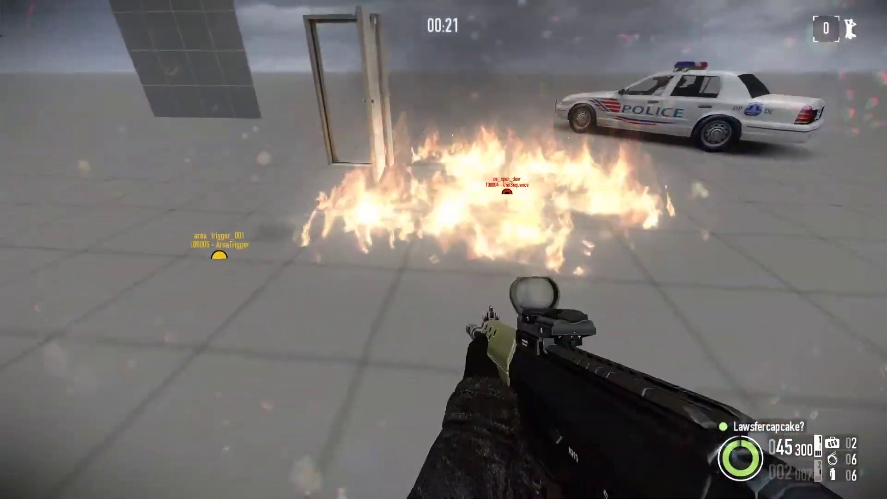
key(s)
key(a)
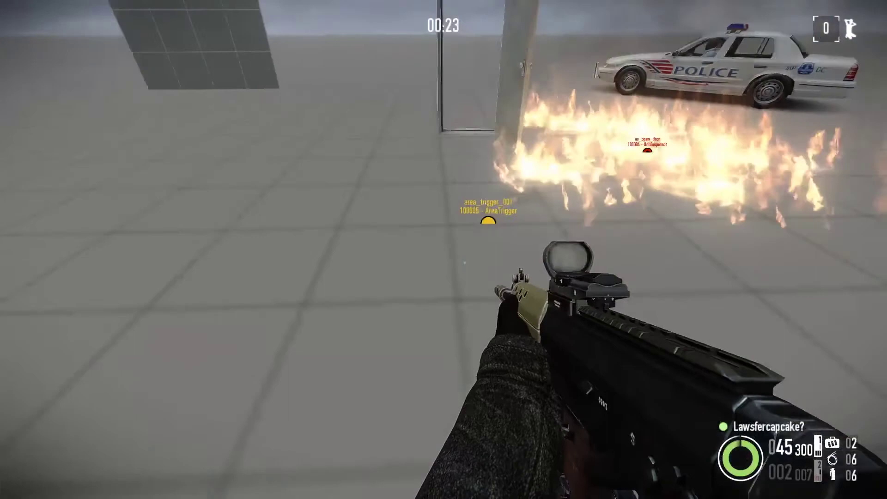
key(w)
key(s)
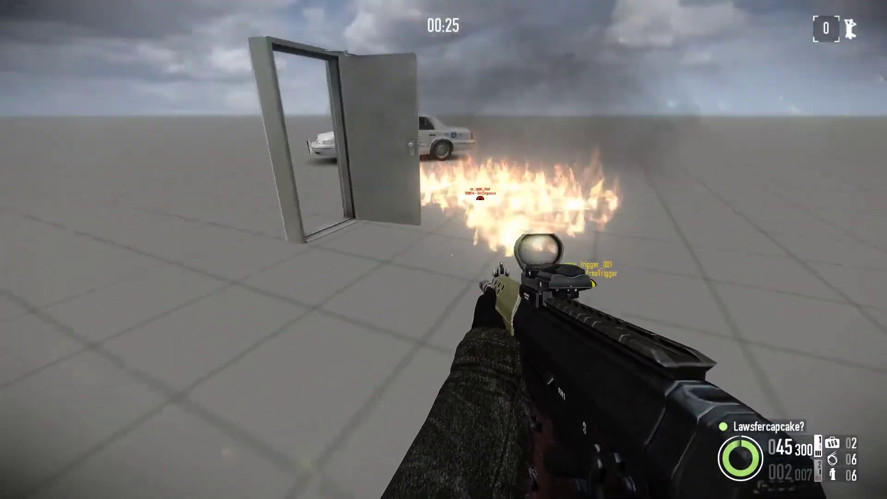
key(w)
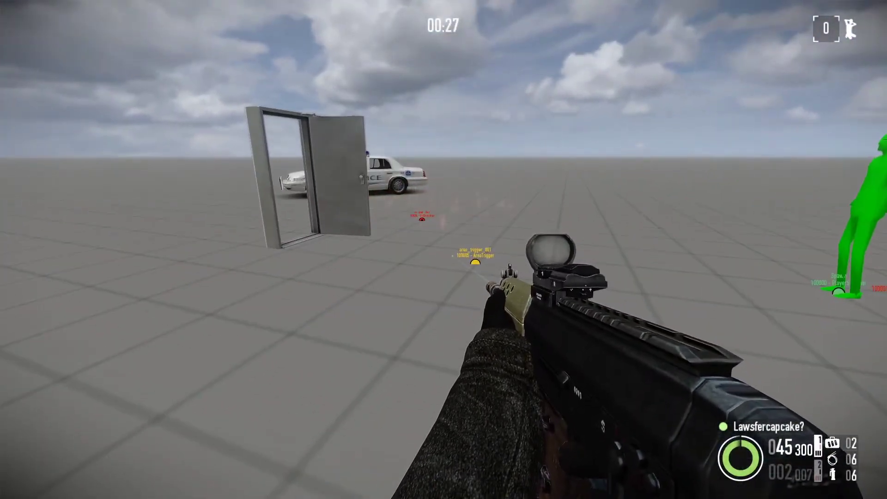
key(w)
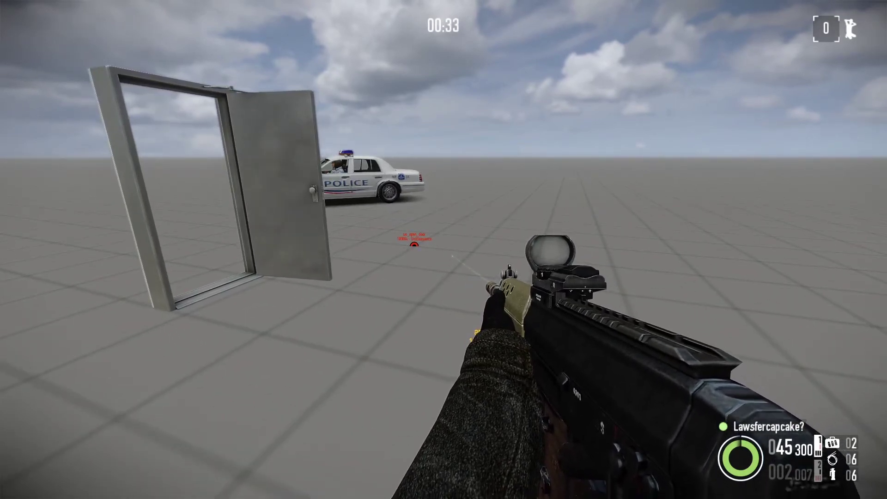
key(s)
key(w)
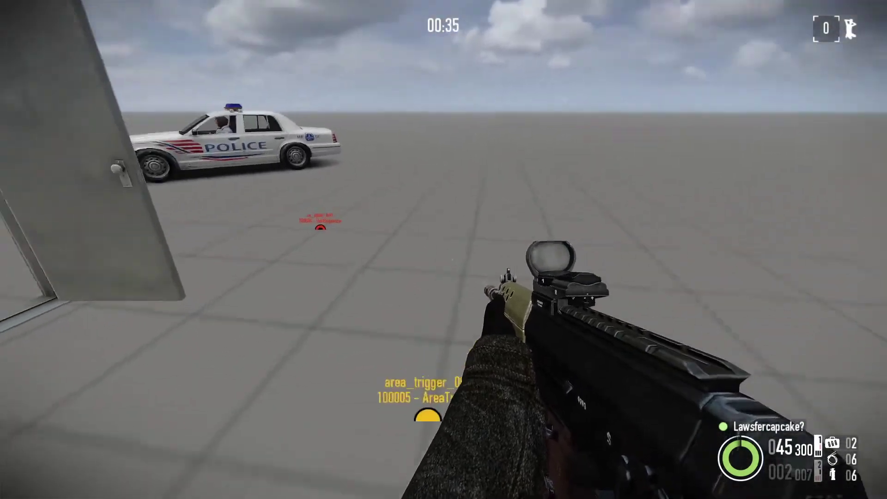
key(d)
key(w)
right_click(443, 250)
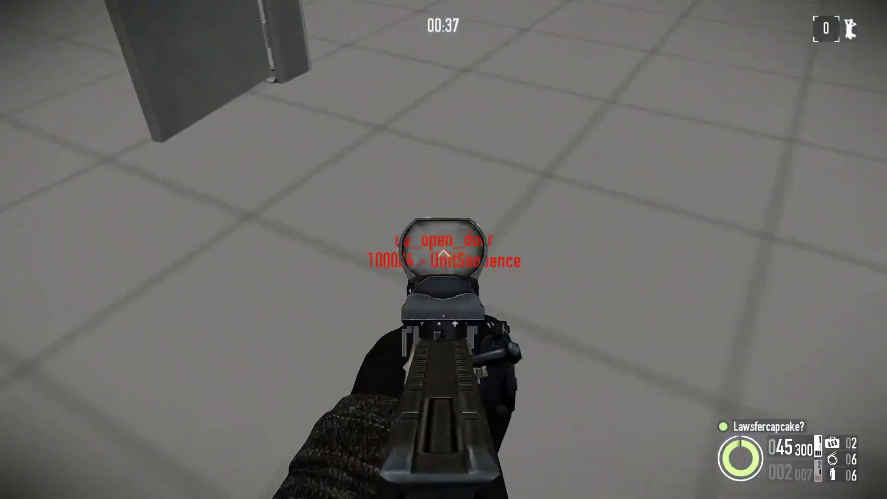
key(a)
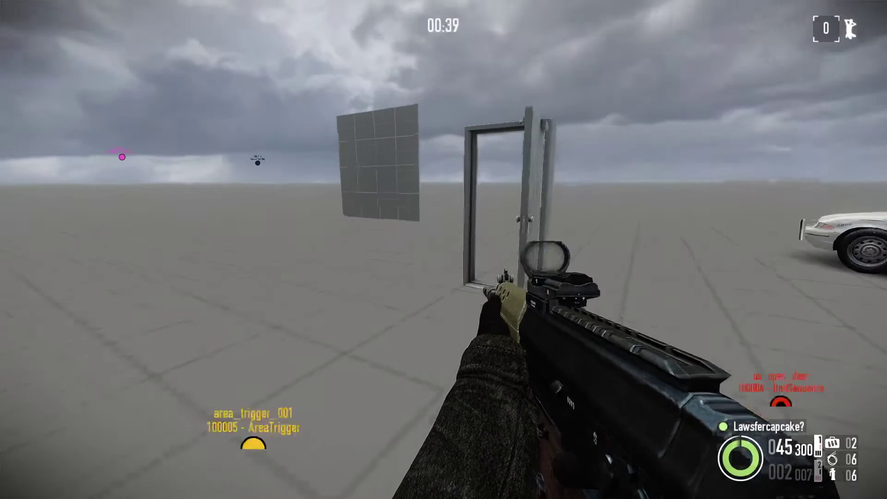
key(s)
key(w)
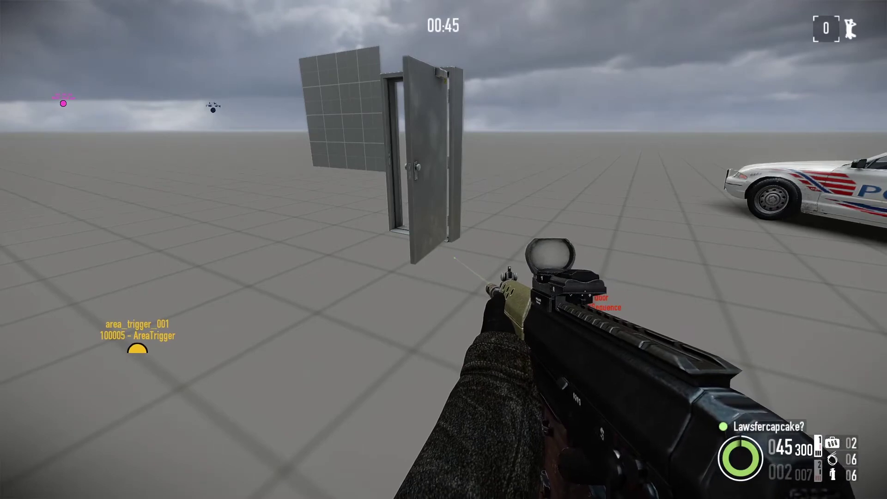
key(s)
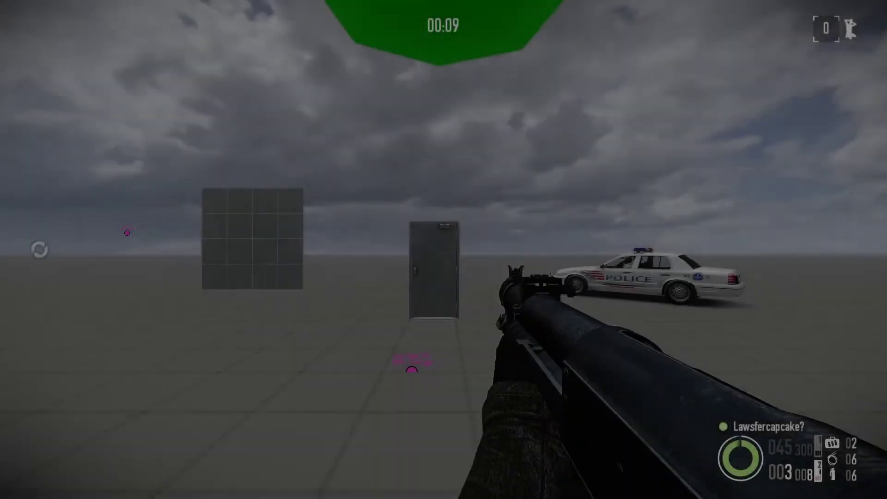
Playtest the door again by walking into the area trigger and inspect the opened door for a lock interaction.
key(1)
key(w)
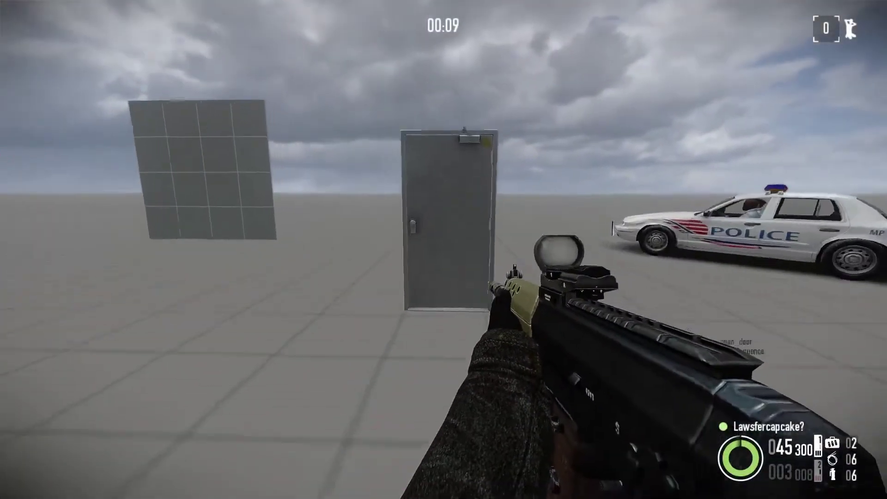
key(w)
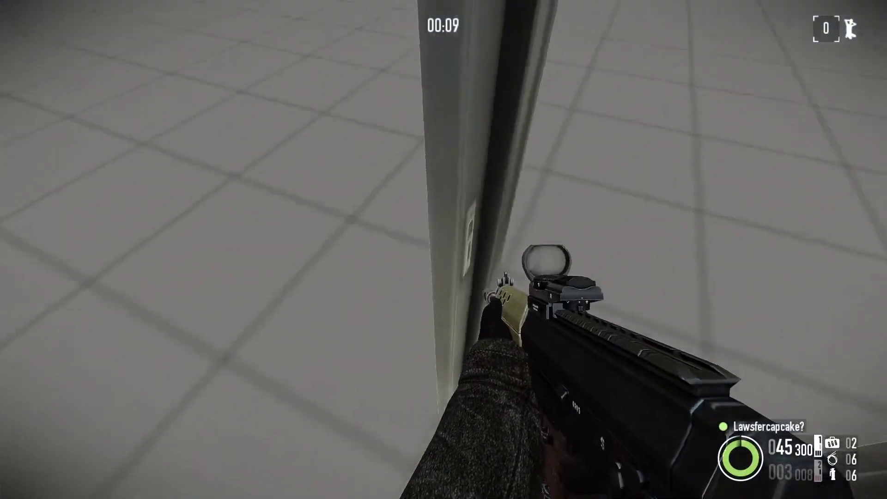
right_click(444, 250)
key(s)
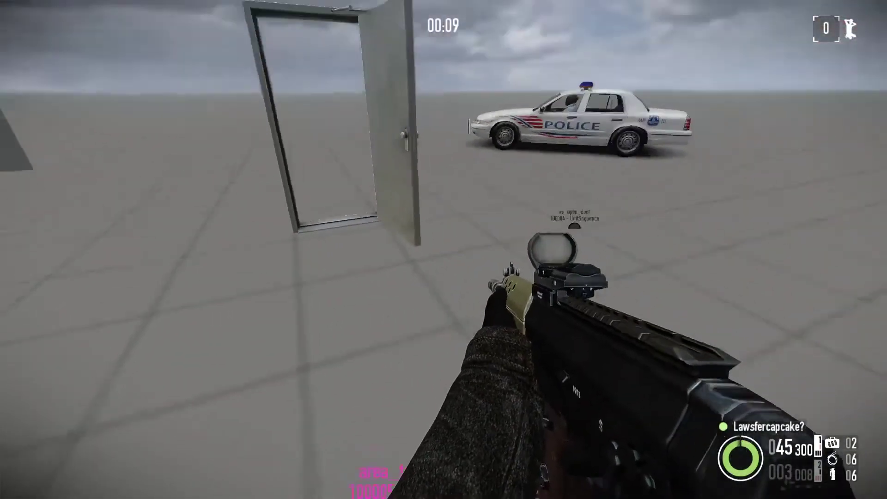
key(s)
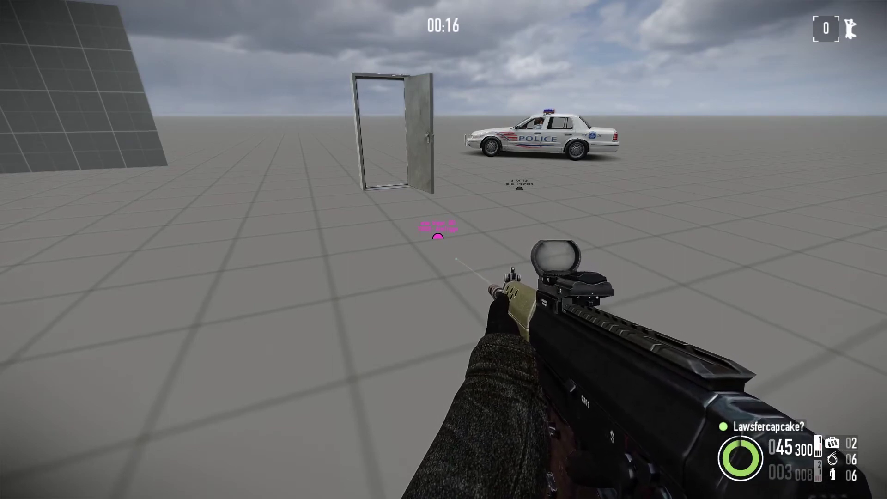
key(s)
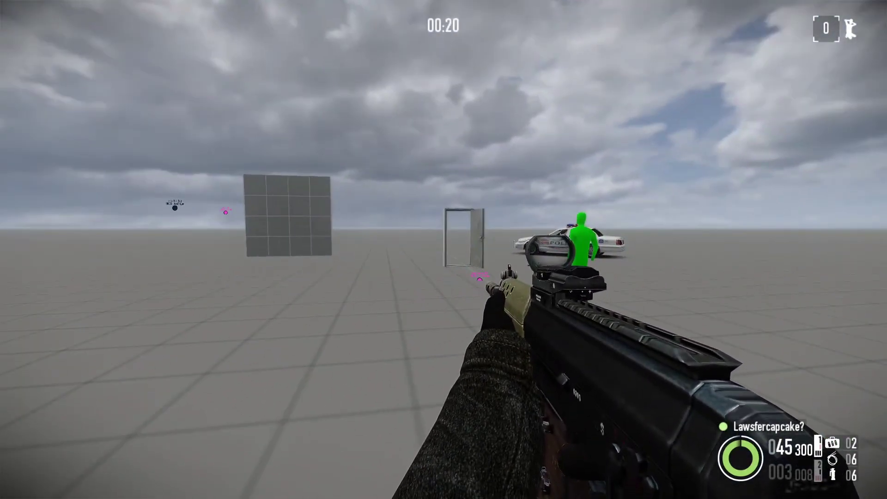
key(w)
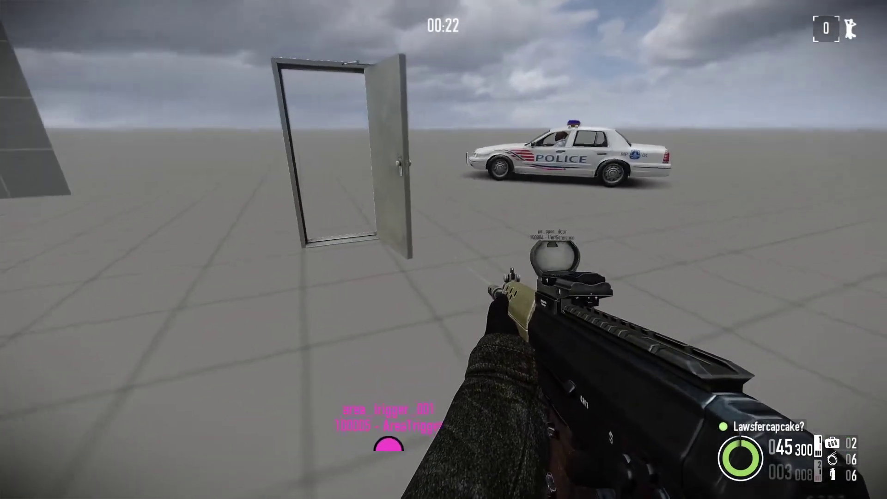
Restart the level to return to the editor and place a DisableUnit element on the floor beside the reinforced door.
key(Escape)
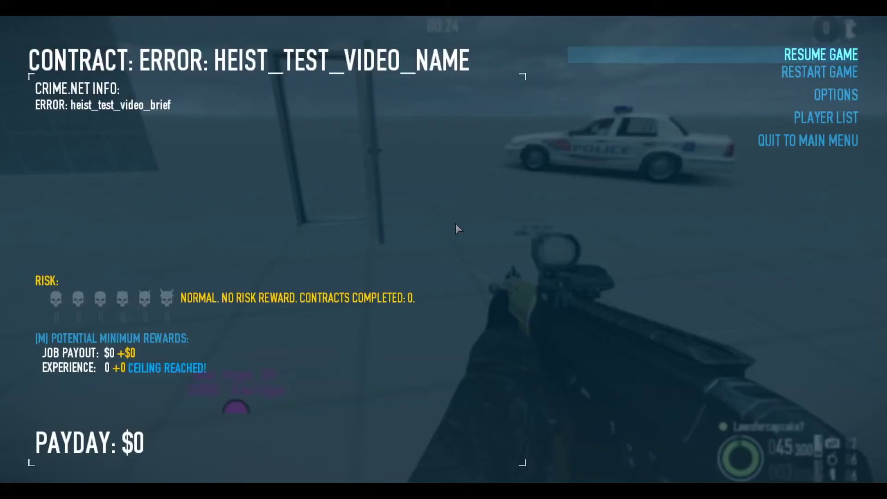
click(775, 79)
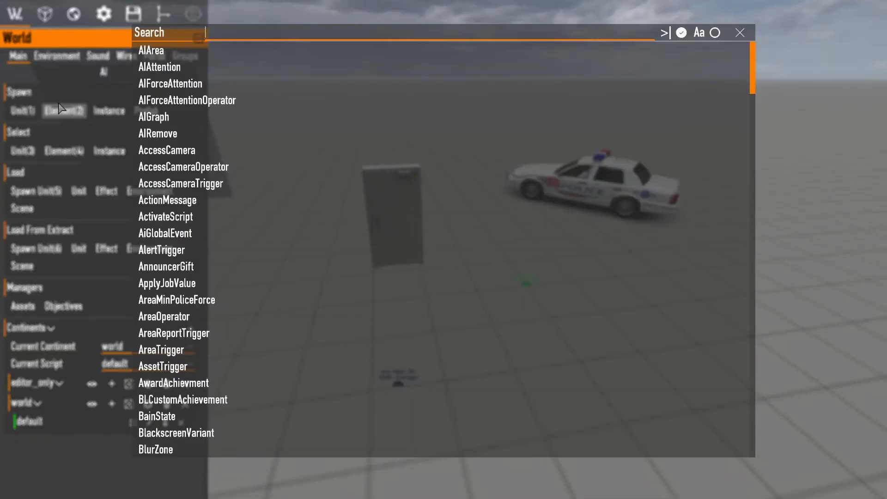
text(unit)
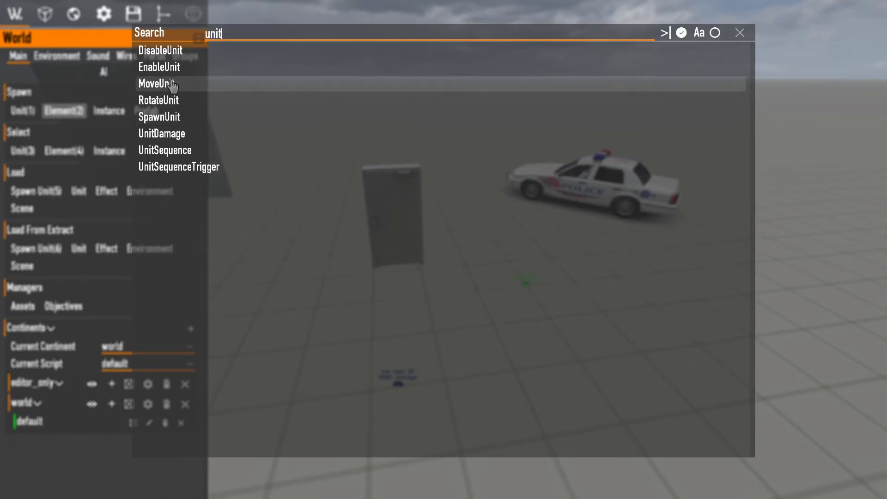
click(162, 58)
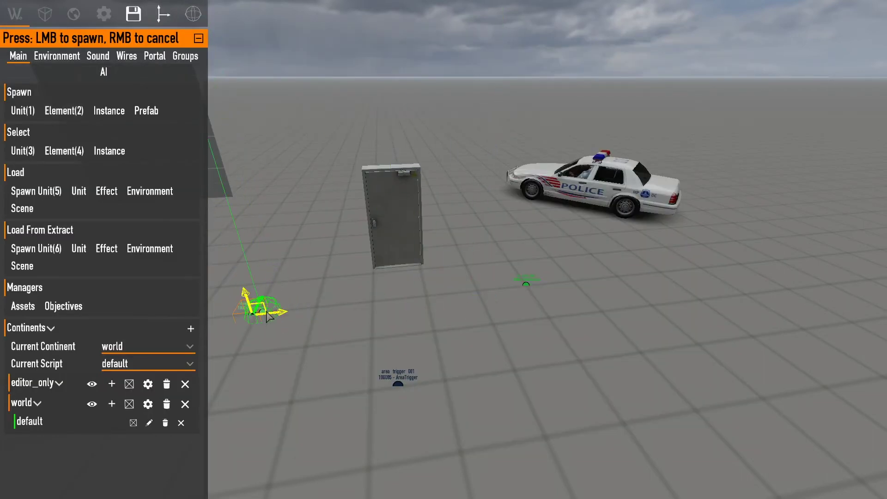
click(269, 316)
Place an EnableUnit element on the floor beside the DisableUnit element.
click(15, 14)
click(64, 111)
text(ena)
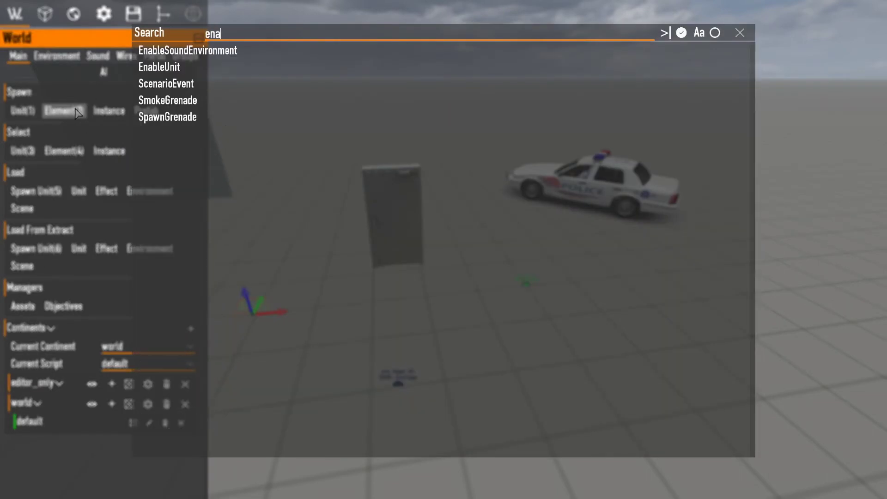
text(ble)
click(159, 67)
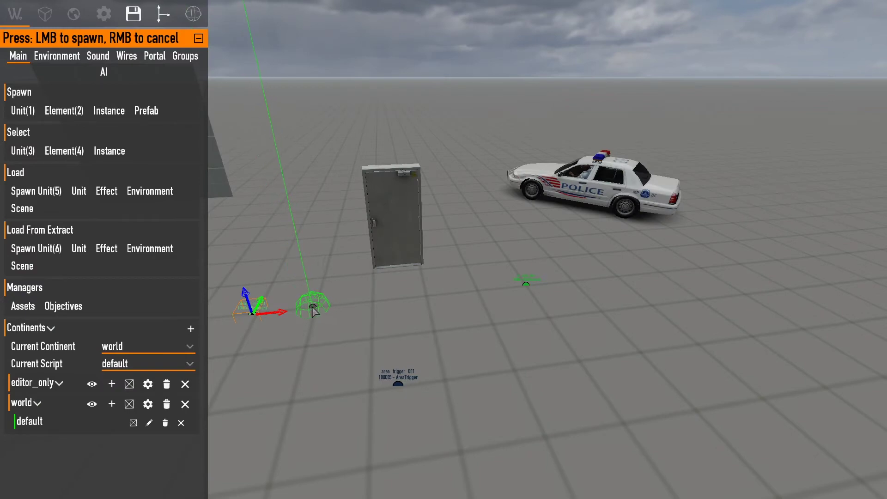
click(313, 308)
Select the area_loot_bag area trigger and try toggling its Enabled option.
right_drag(368, 298, 221, 291)
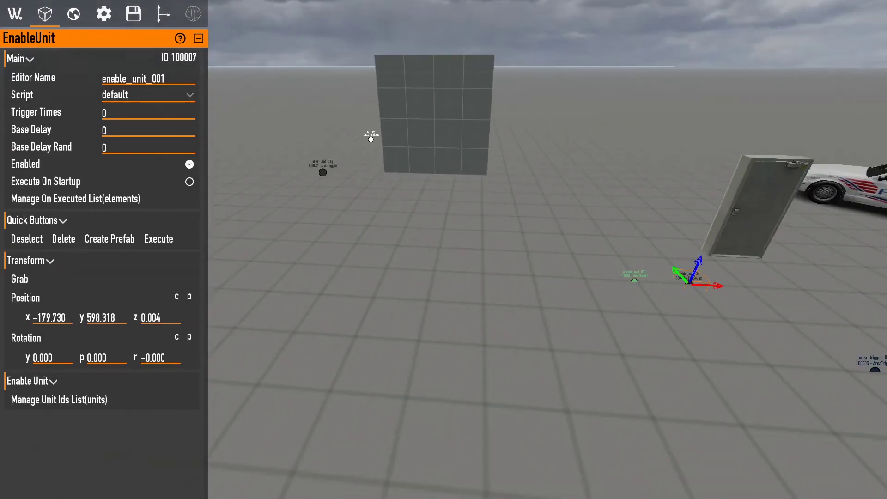
click(322, 172)
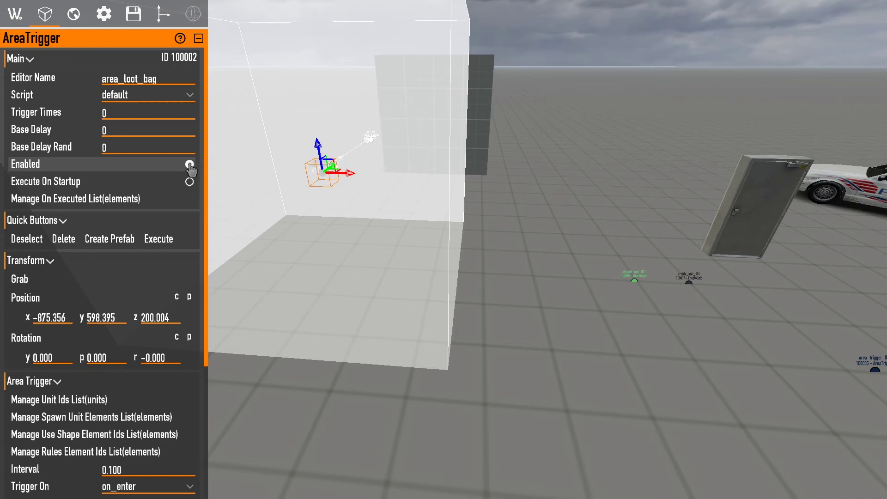
click(189, 166)
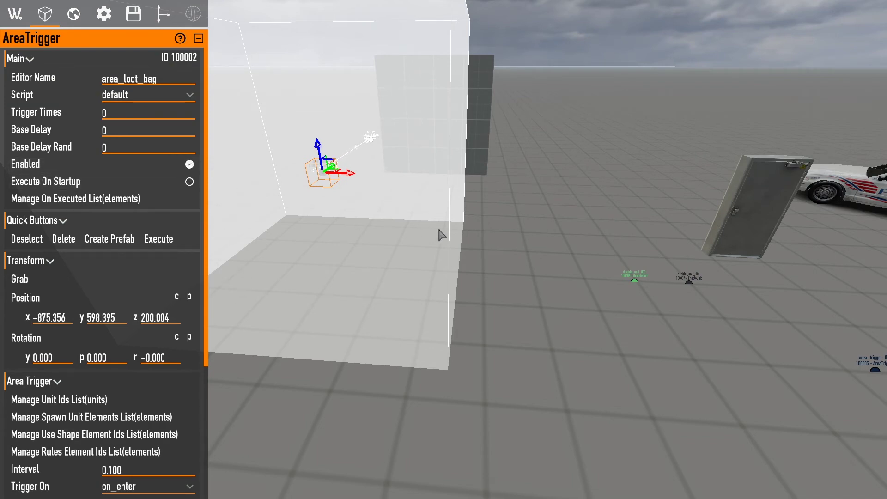
right_drag(440, 233, 431, 240)
Select the tutorial_open_door unit and switch its Enabled option off and back on twice to preview hiding the door.
click(358, 284)
key(w)
right_drag(357, 280, 354, 273)
click(535, 112)
right_drag(535, 112, 536, 112)
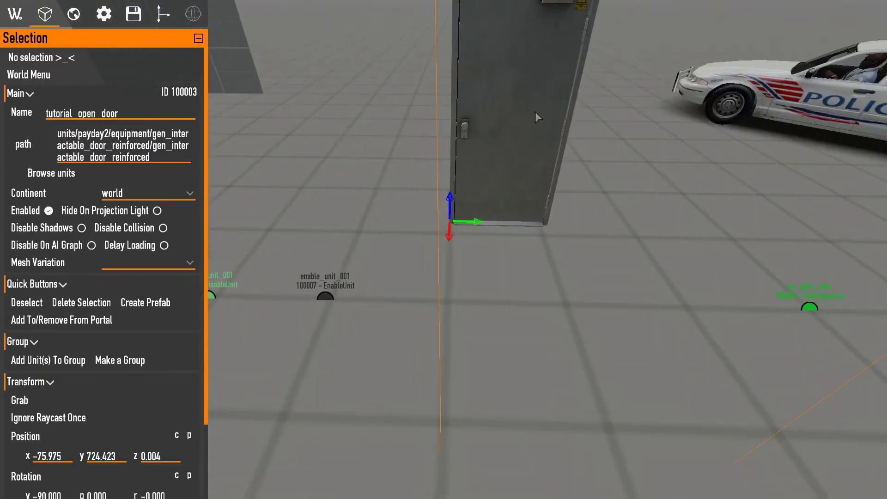
click(48, 211)
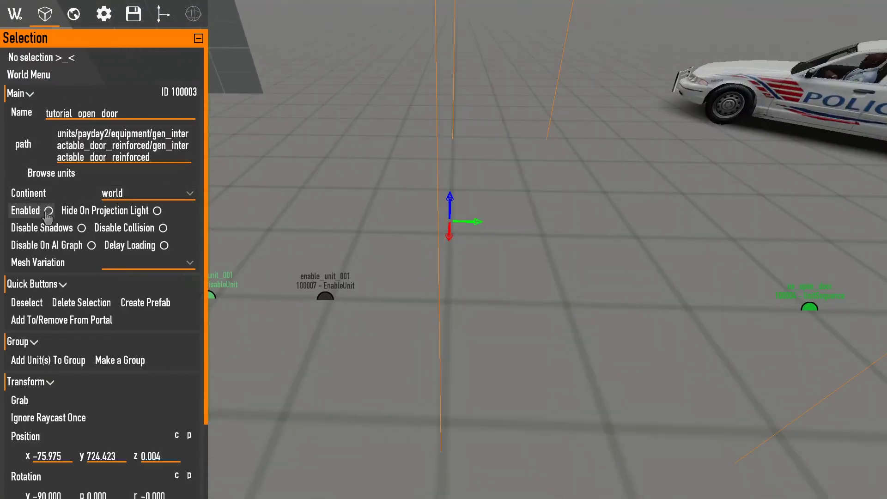
click(48, 211)
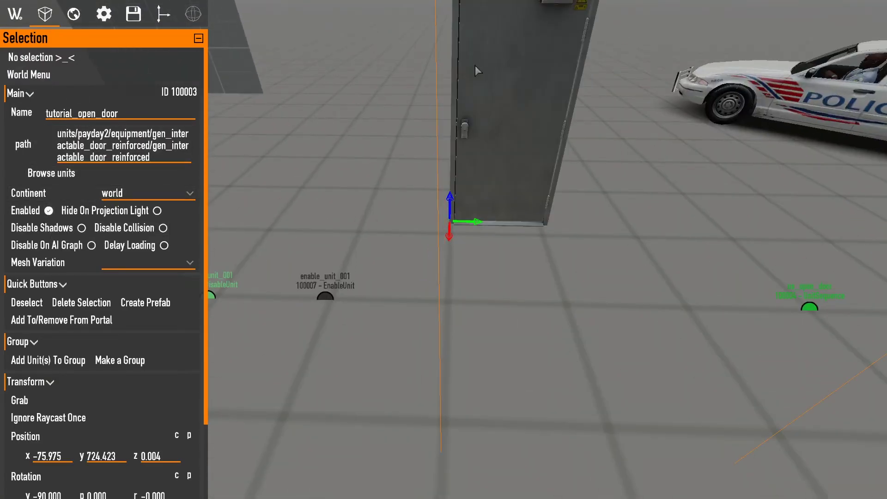
click(49, 210)
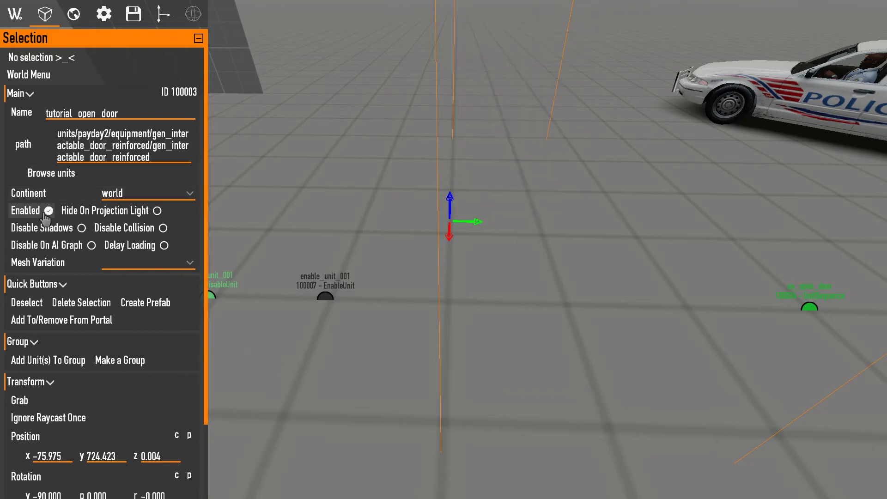
click(48, 211)
Add the mkp_int_floor_4x4m_a_001 wall to the disable_unit_001 element's unit list.
click(326, 294)
right_drag(326, 294, 231, 286)
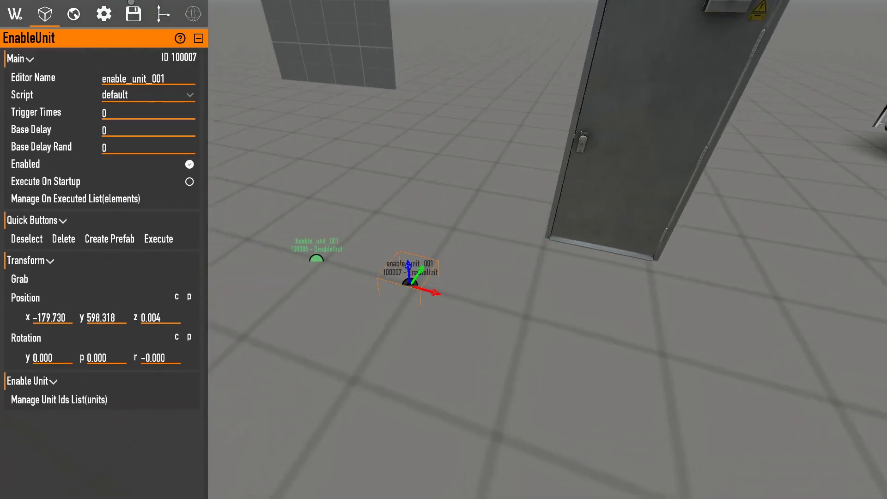
key(s)
mouse_move(343, 277)
right_down()
mouse_move(356, 270)
mouse_move(344, 276)
right_up()
key(w)
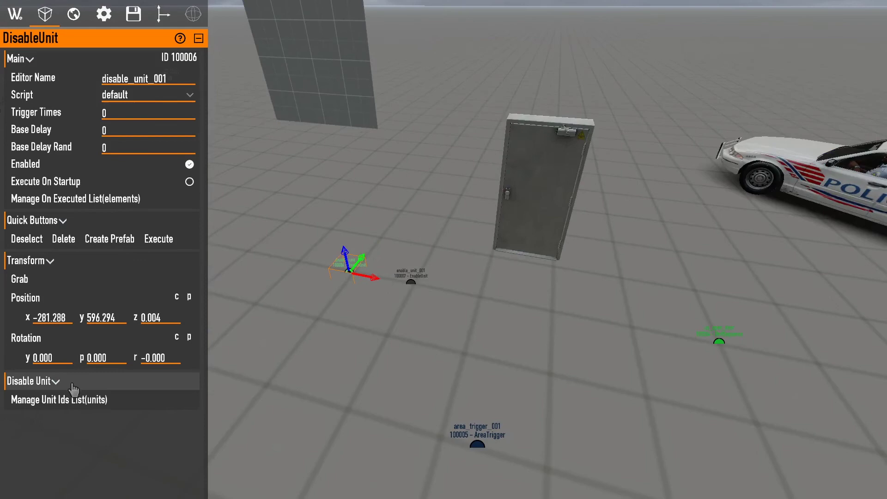
click(73, 400)
click(181, 87)
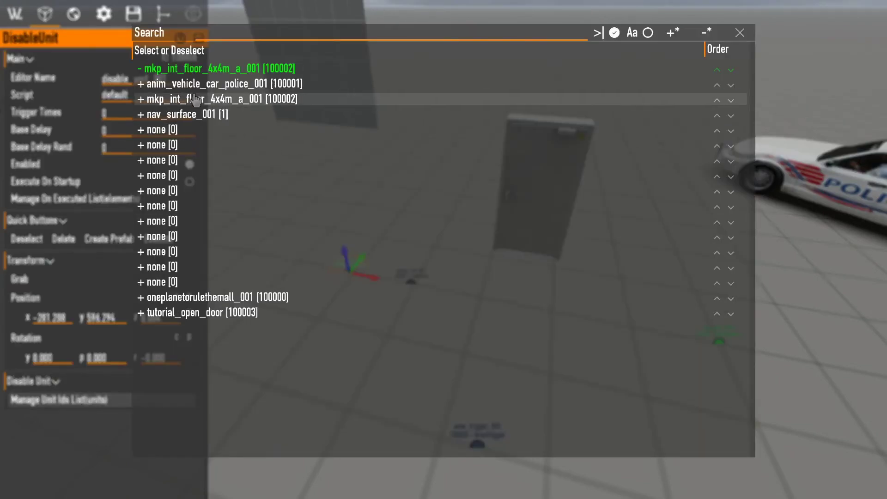
key(Escape)
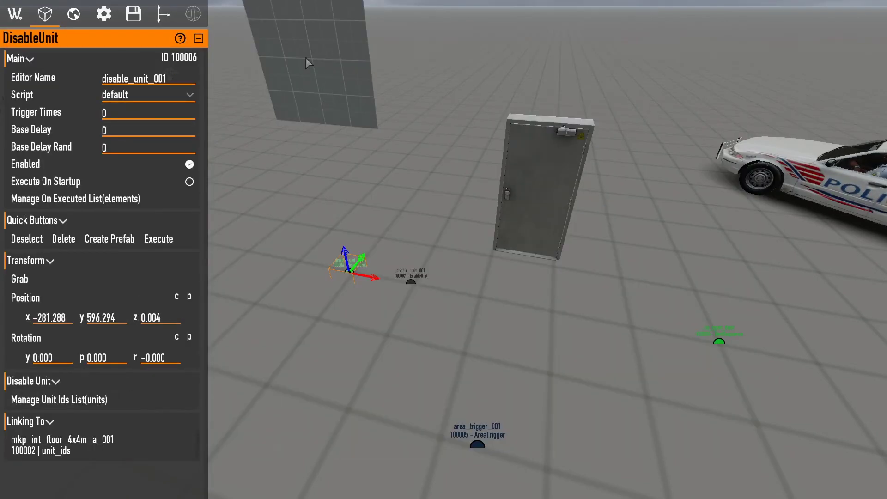
Add disable_unit_001 to the elements that area_trigger_001 executes.
click(478, 445)
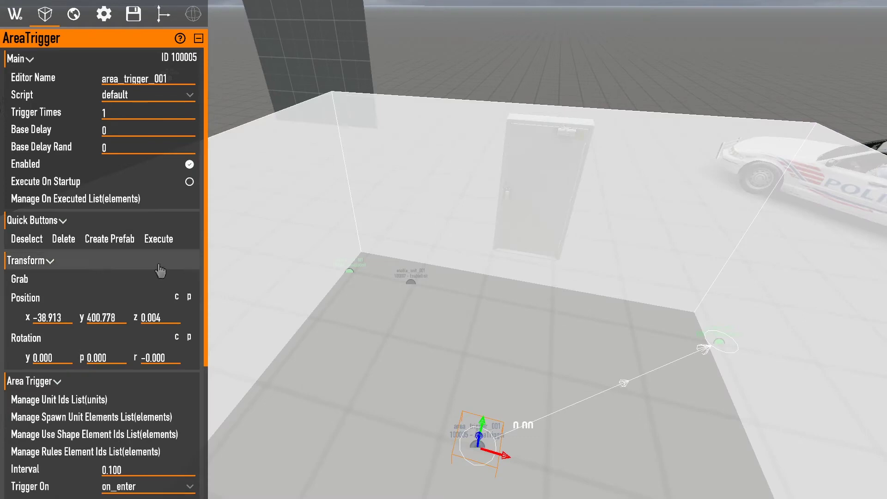
click(111, 210)
click(106, 201)
text(disable)
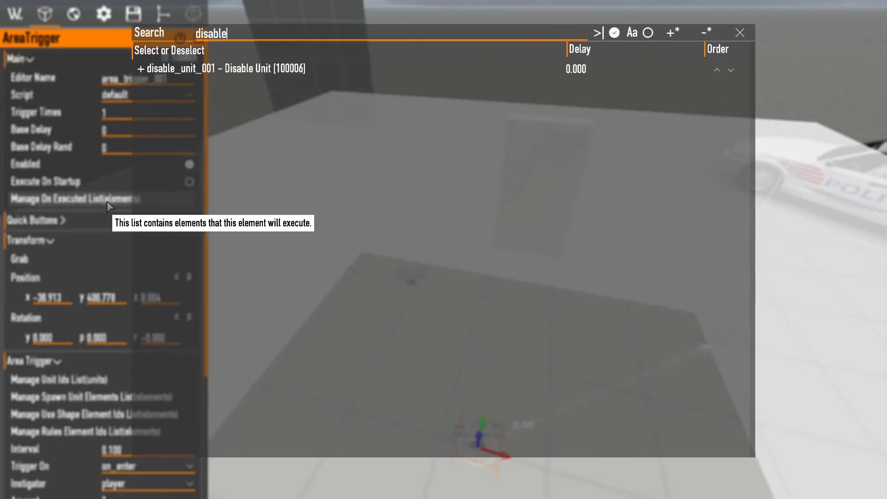
click(222, 68)
Add the mkp_int_floor_4x4m_a_001 wall to the enable_unit_001 element's unit list.
click(409, 283)
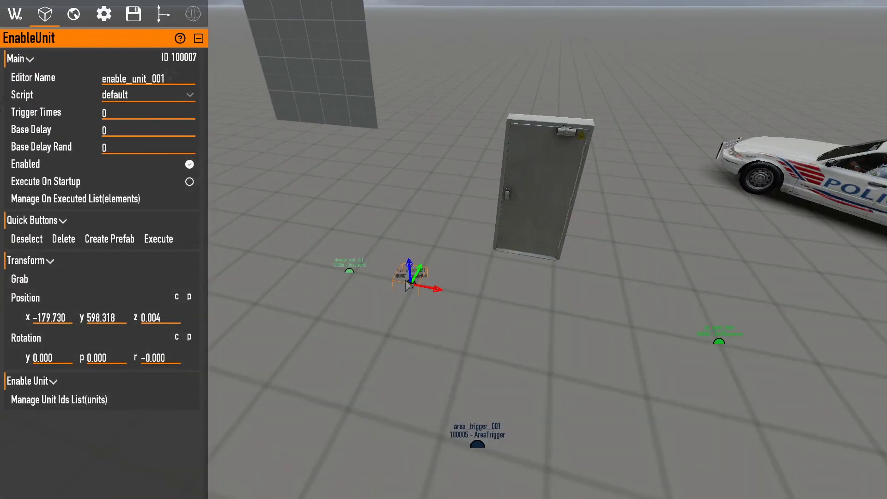
click(70, 400)
click(231, 73)
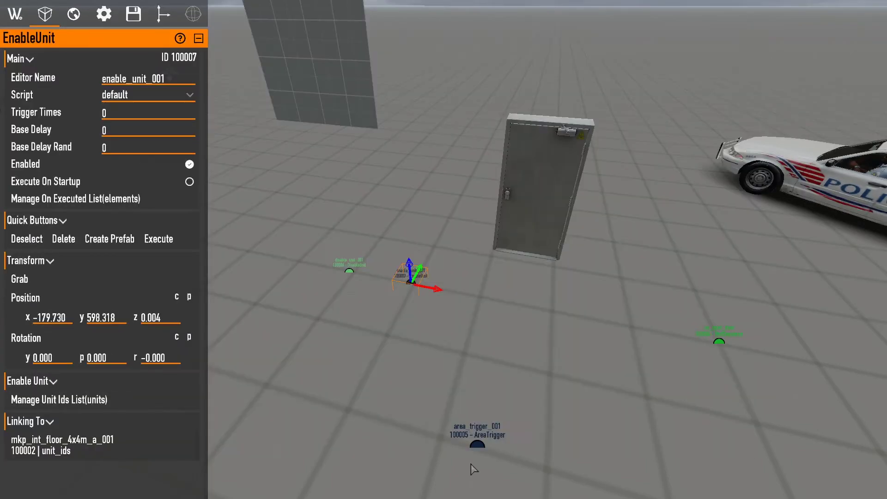
Add enable_unit_001 to the elements that area_trigger_001 executes, with a delay of 1.000.
click(476, 443)
click(119, 200)
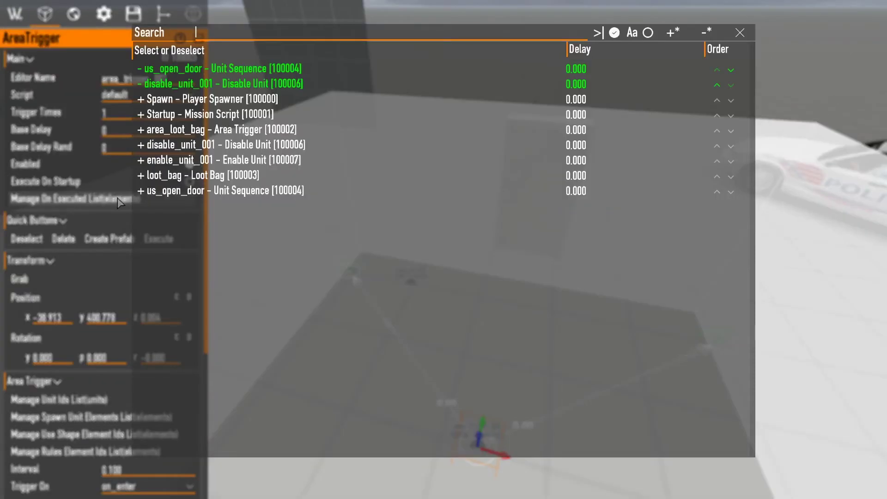
key(Escape)
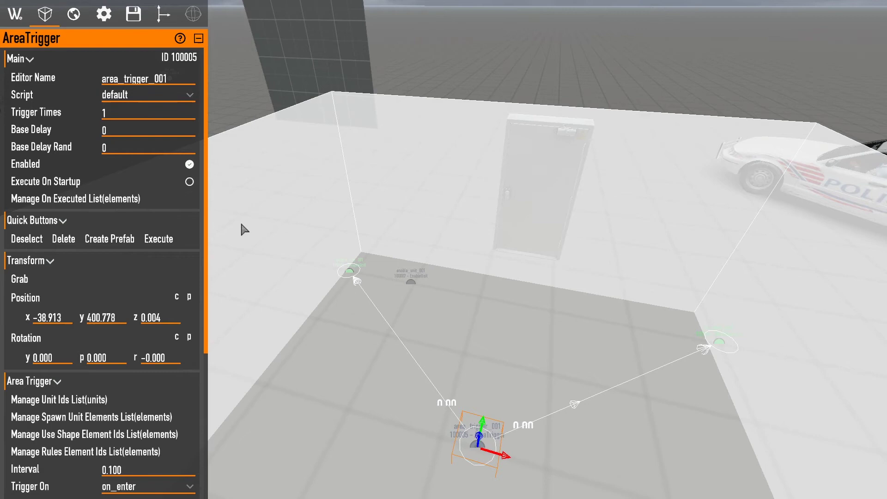
click(101, 199)
text(enab)
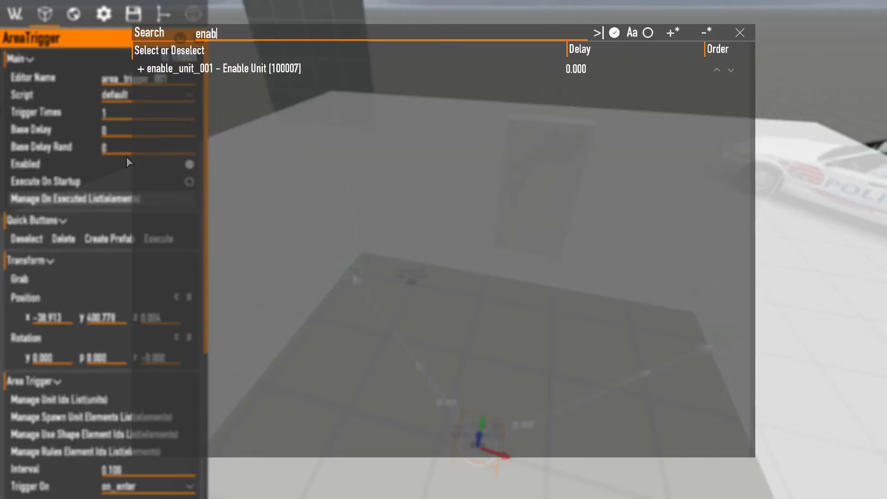
click(220, 69)
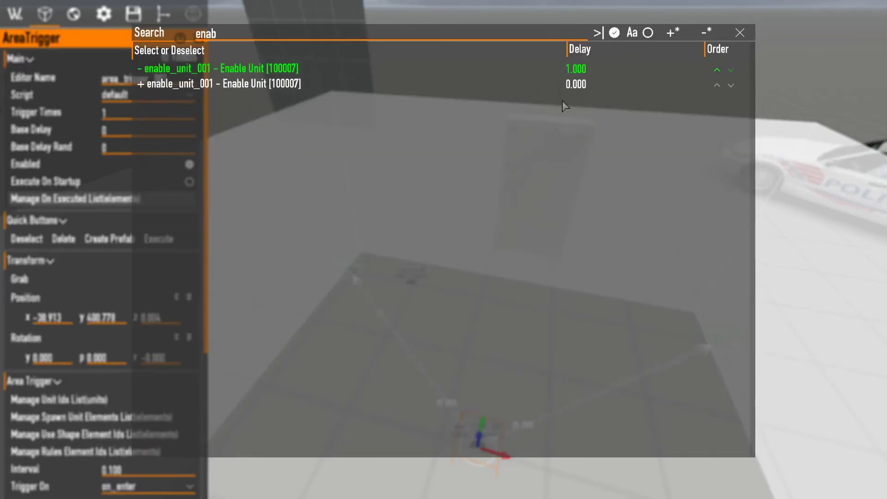
key(Escape)
Move area_trigger_001 along the X axis, away from the reinforced door, to about x = -364.
right_drag(501, 271, 437, 232)
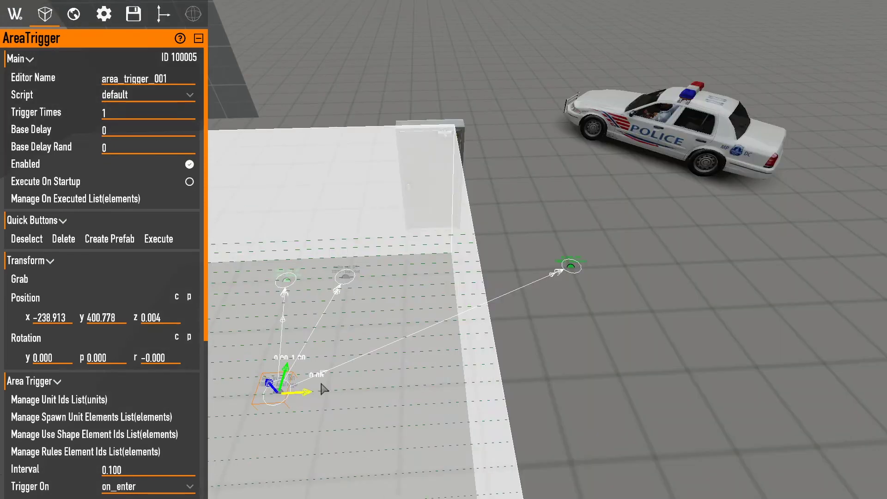
right_drag(347, 359, 415, 346)
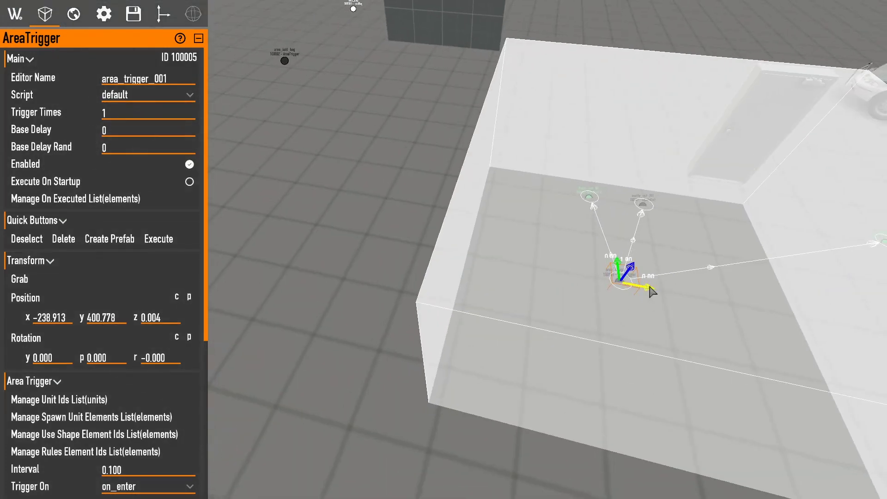
drag(649, 287, 563, 279)
mouse_move(562, 280)
right_down()
mouse_move(647, 280)
mouse_move(562, 279)
right_up()
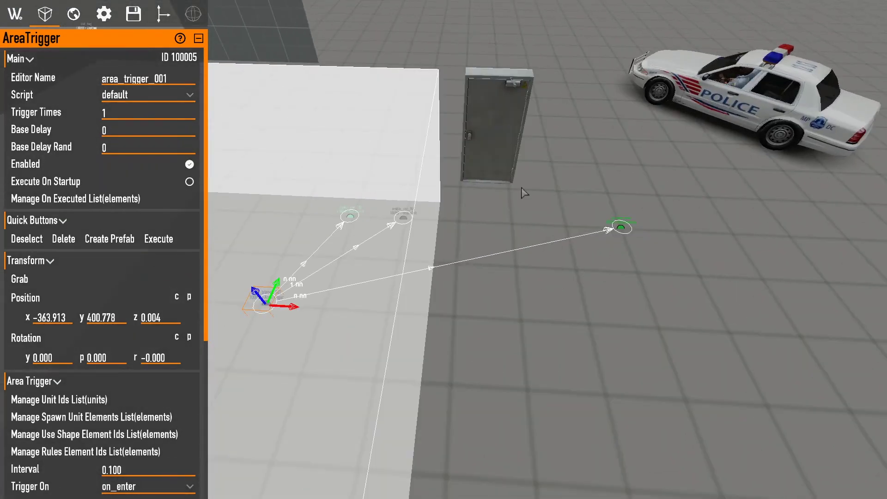
Set the tutorial_open_door unit's mesh variation to activate_door.
click(494, 165)
right_drag(493, 165, 493, 166)
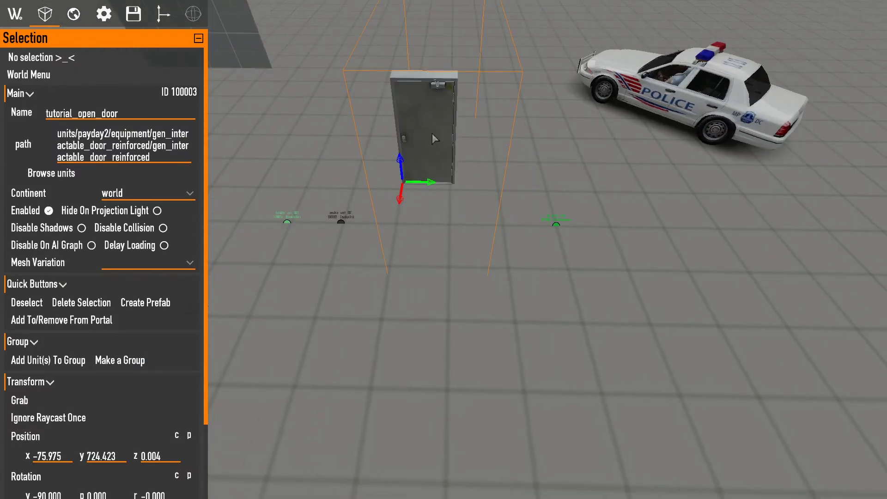
click(136, 259)
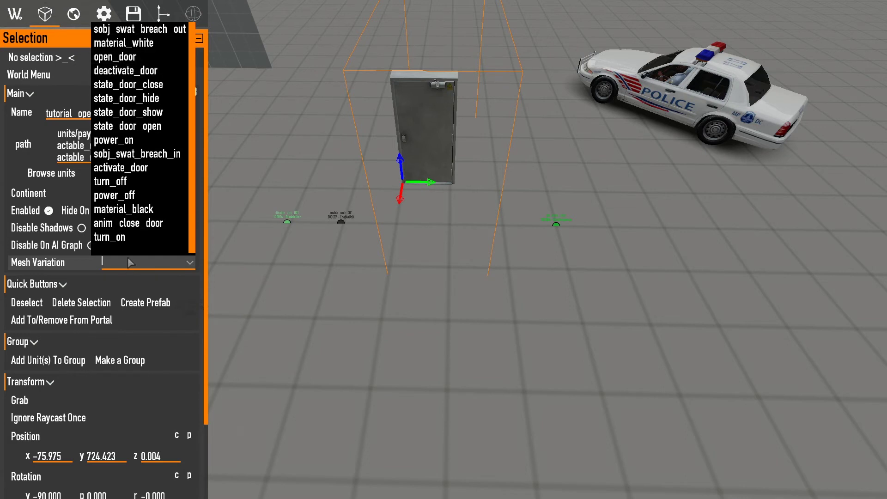
text(activate)
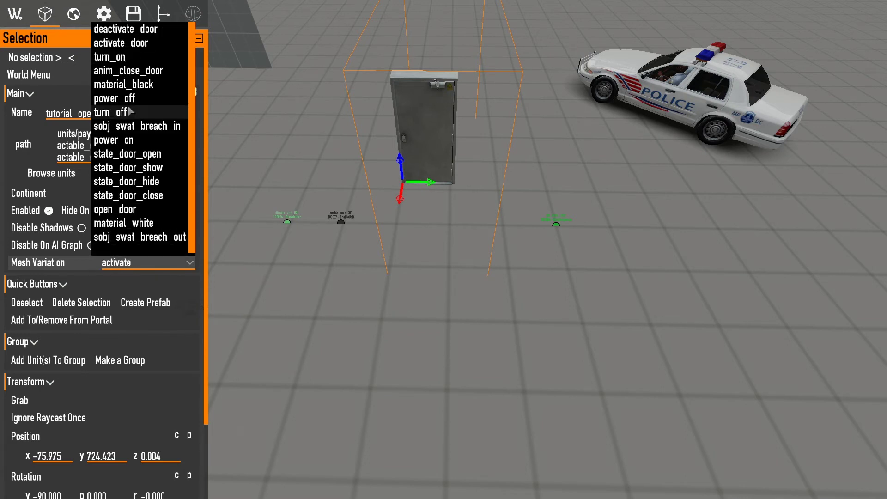
click(117, 44)
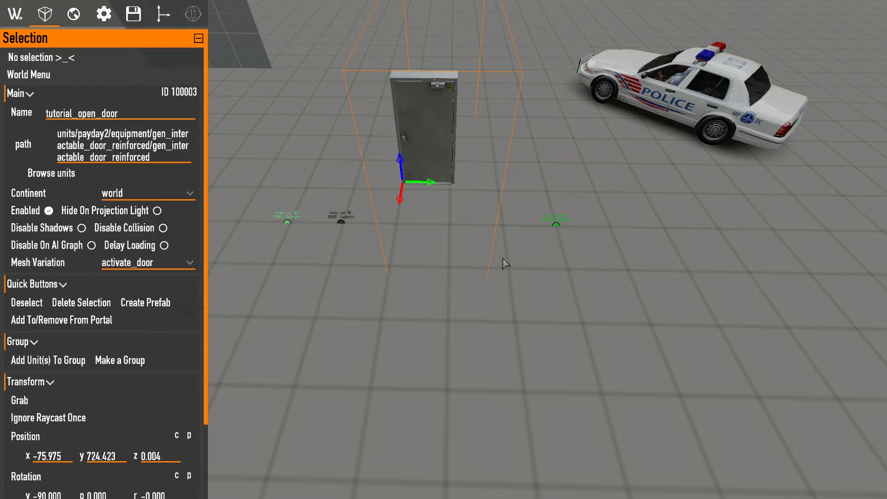
Check the us_open_door element's trigger list and turn off the element's Enabled option.
click(554, 226)
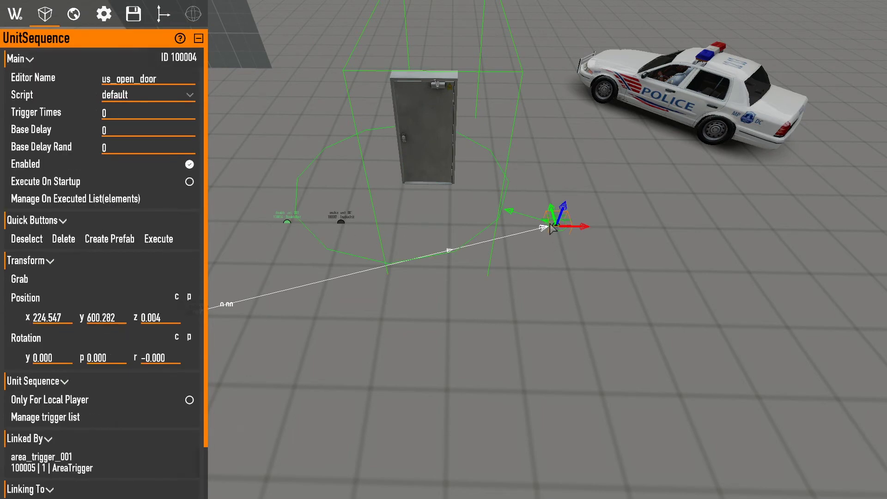
click(105, 416)
key(Escape)
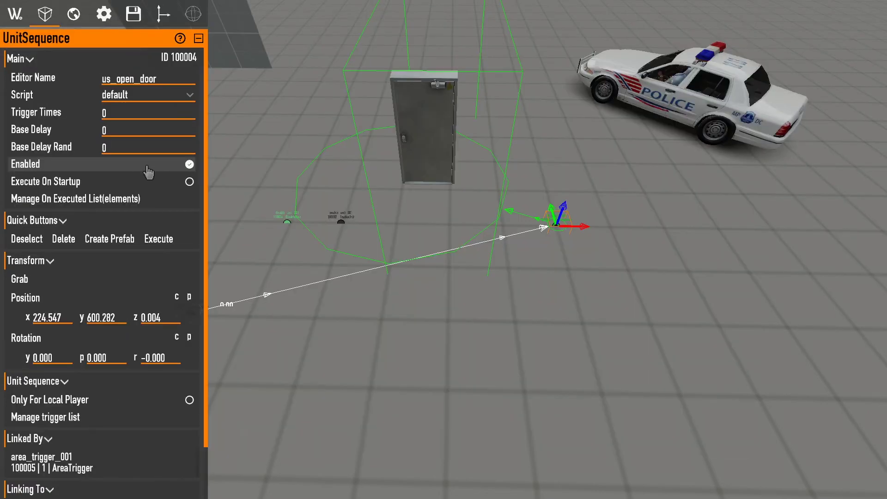
click(184, 171)
right_drag(396, 180, 368, 213)
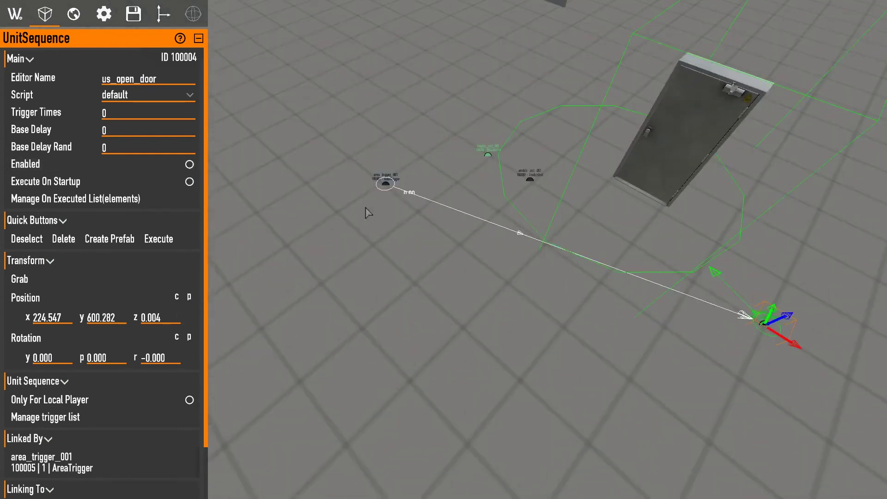
Select the reinforced door and inspect its front up close for interaction points.
click(675, 150)
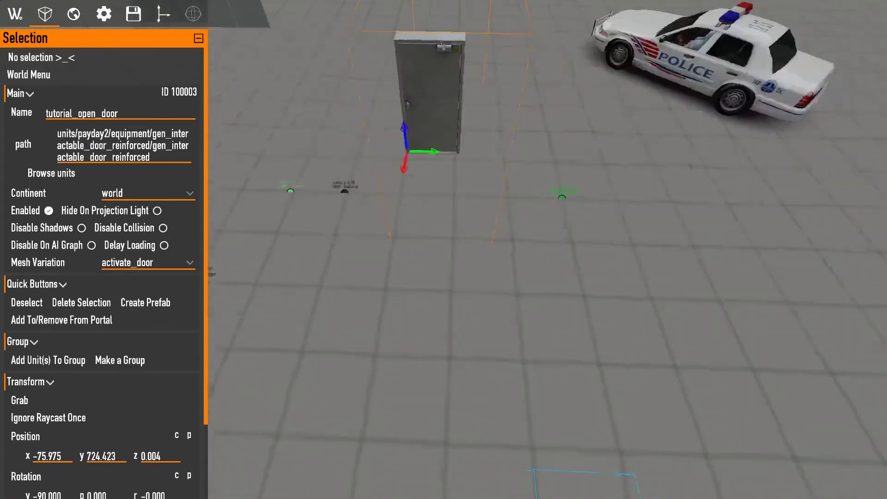
key(w)
right_drag(350, 223, 314, 175)
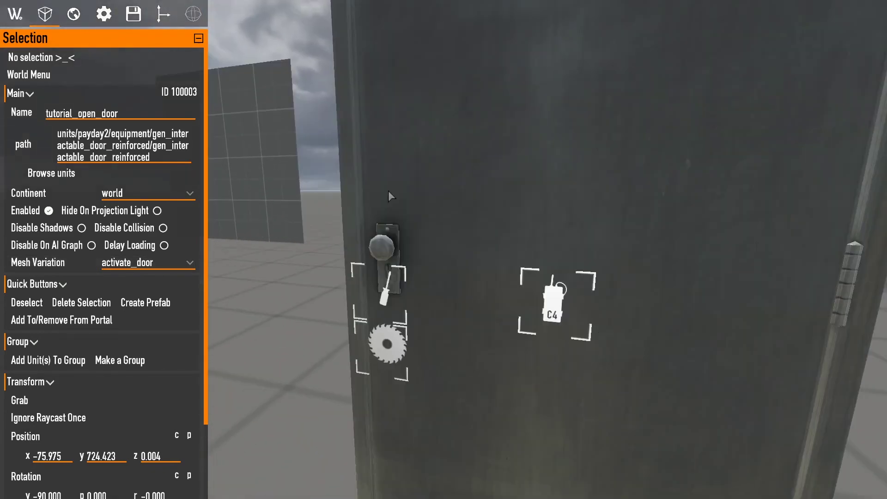
key(shift+s)
key(w)
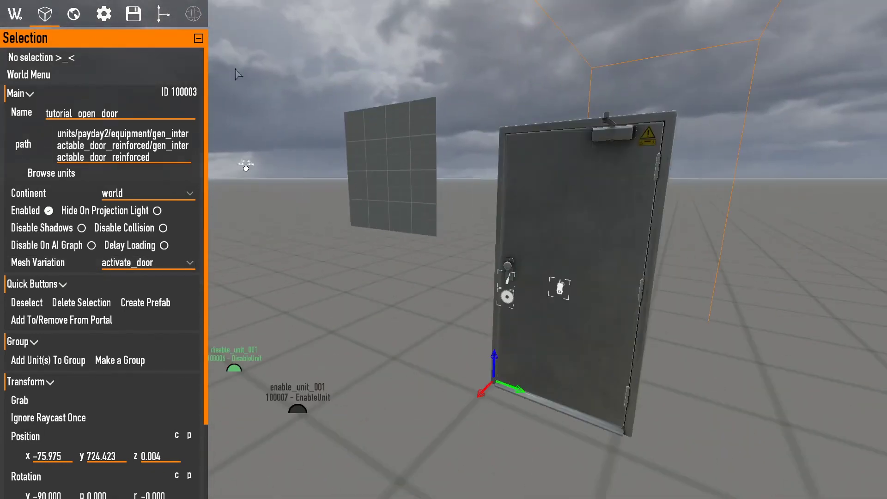
Spawn an Explosion element on the back of the reinforced door, at about x -22, y 737, z 102.
click(28, 74)
click(57, 111)
text(ex)
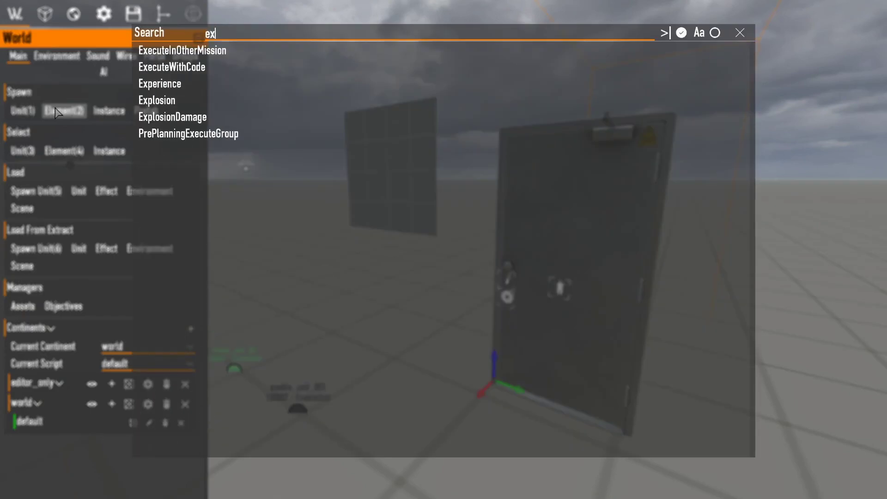
click(158, 100)
key(w)
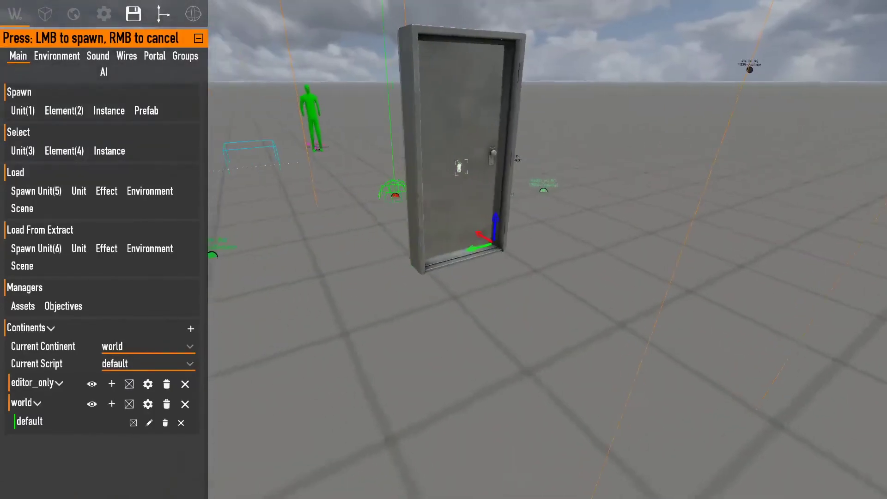
click(384, 240)
key(a)
right_drag(384, 240, 554, 296)
key(w)
key(d)
right_drag(410, 219, 503, 222)
key(s)
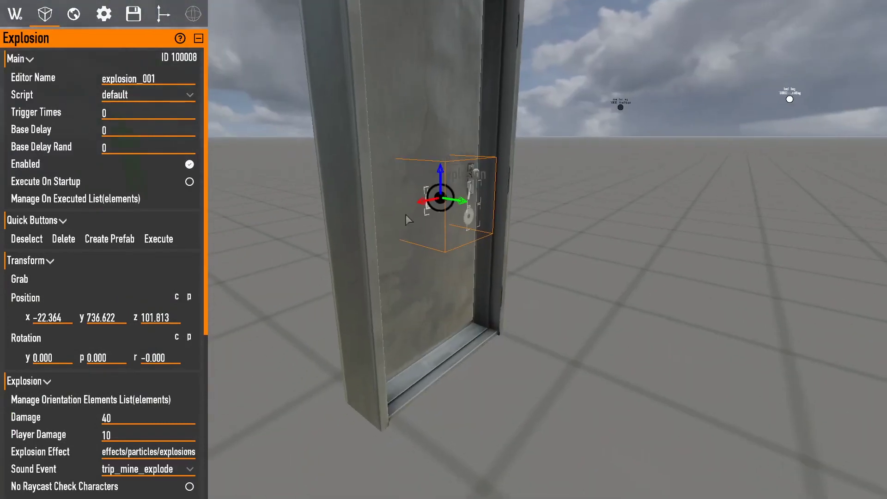
Set the explosion's range to 200, check its radius around the door, and save the level.
scroll(121, 198, down, 3)
scroll(122, 199, down, 3)
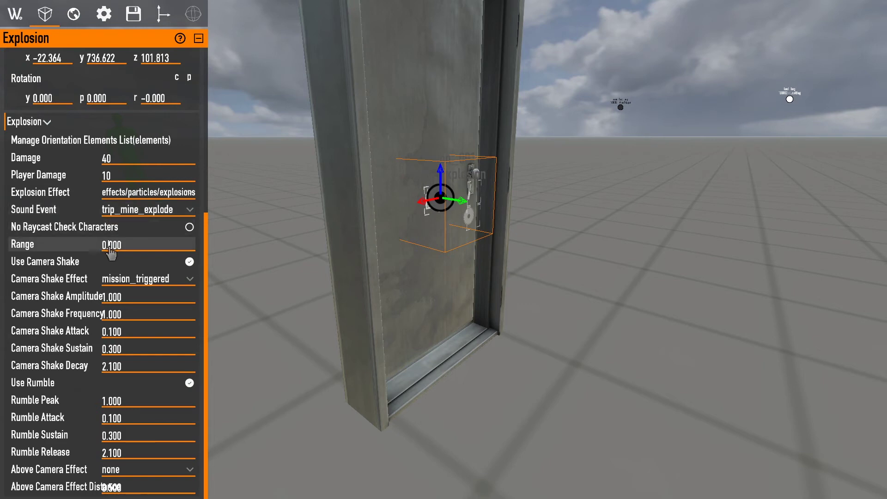
text(00)
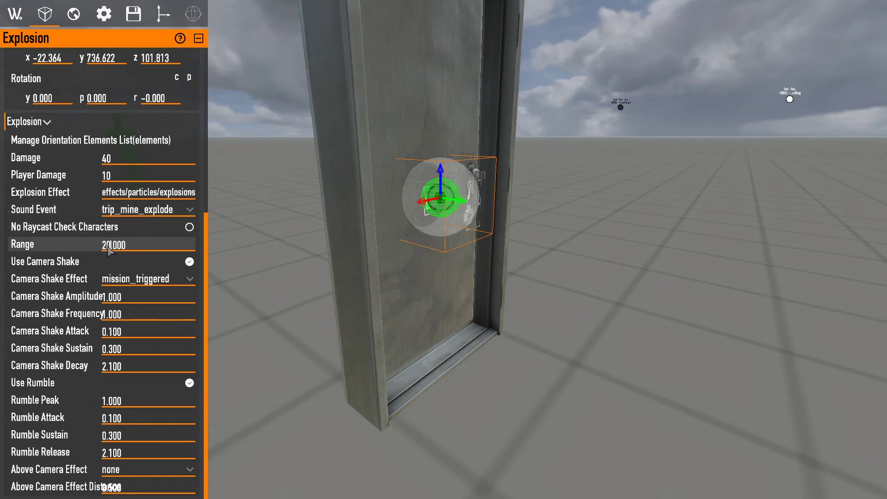
text(s)
scroll(633, 216, up, 5)
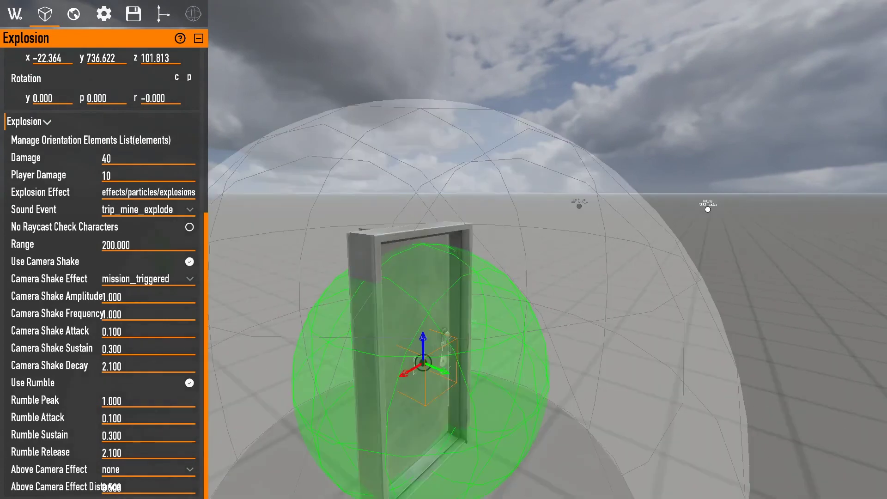
scroll(494, 154, down, 5)
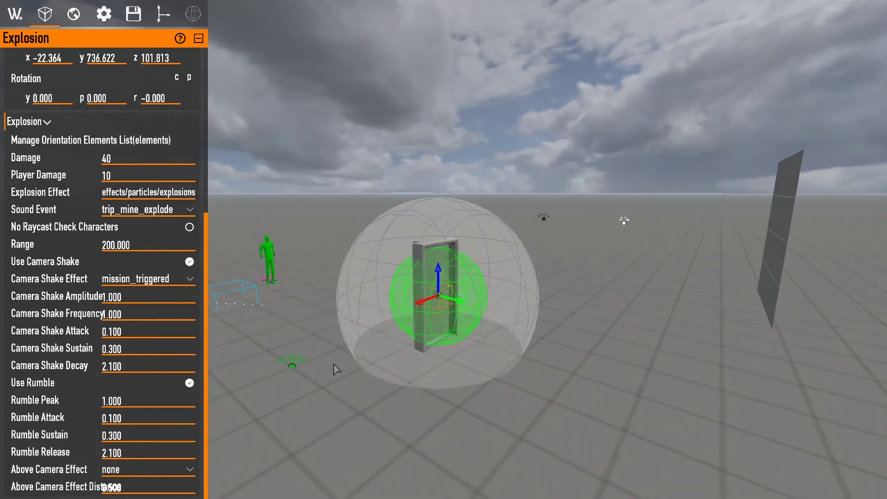
scroll(340, 266, up, 5)
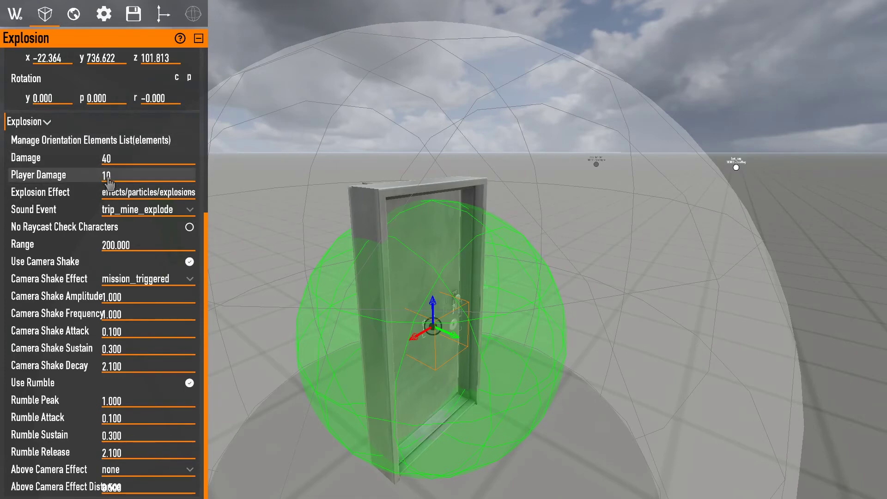
key(s)
right_drag(215, 219, 219, 237)
key(s)
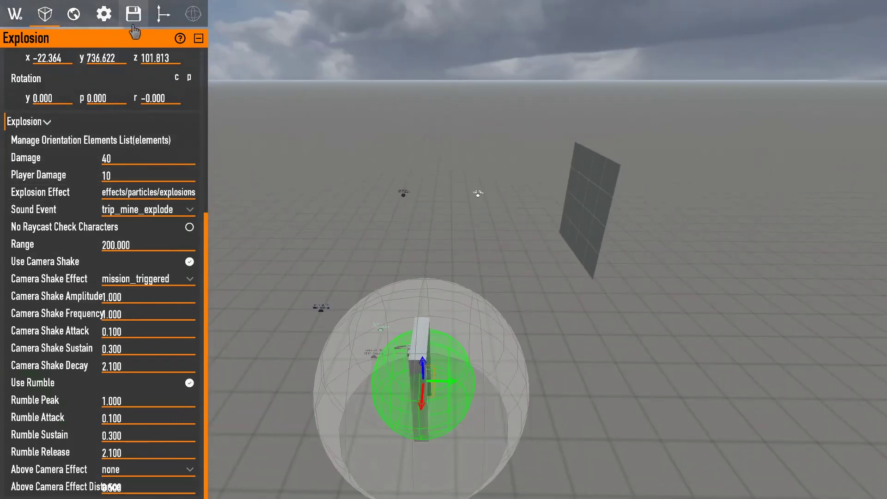
click(135, 21)
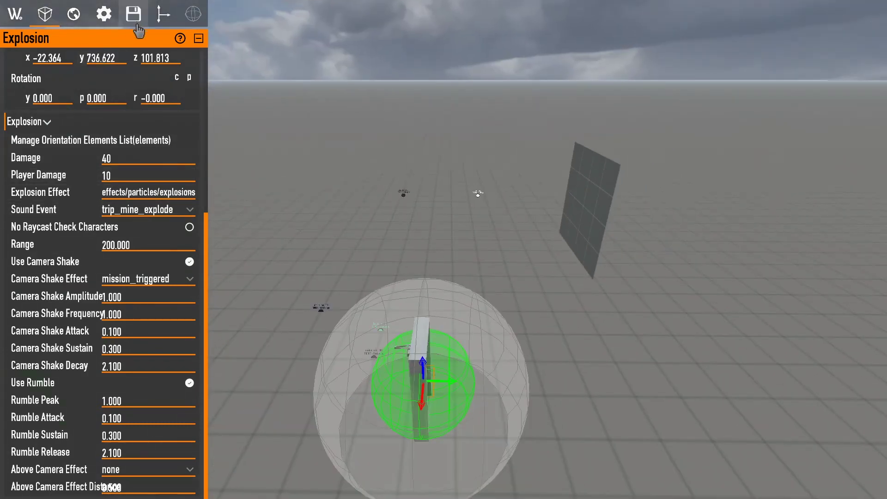
Spawn a UnitSequenceTrigger element on the floor near us_open_door, at about x 228, y 496.
click(413, 380)
key(w)
right_drag(410, 377, 410, 376)
key(d)
click(443, 254)
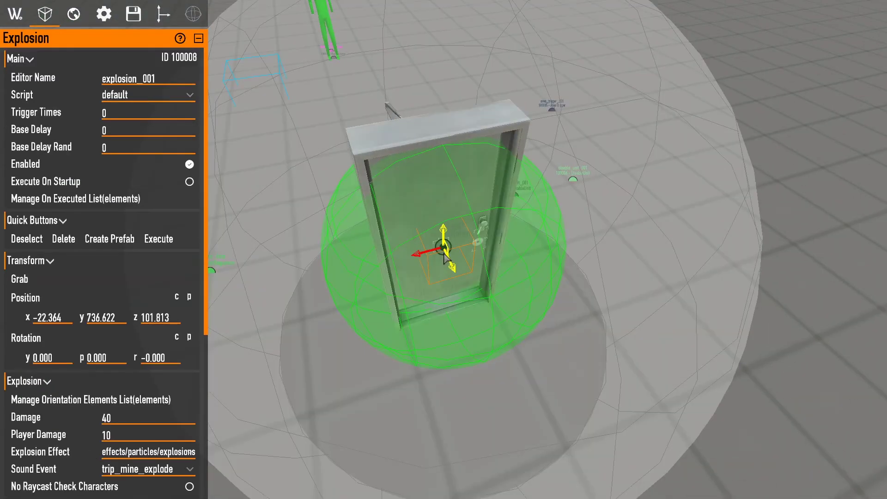
key(w)
right_drag(444, 254, 445, 255)
key(d)
key(d)
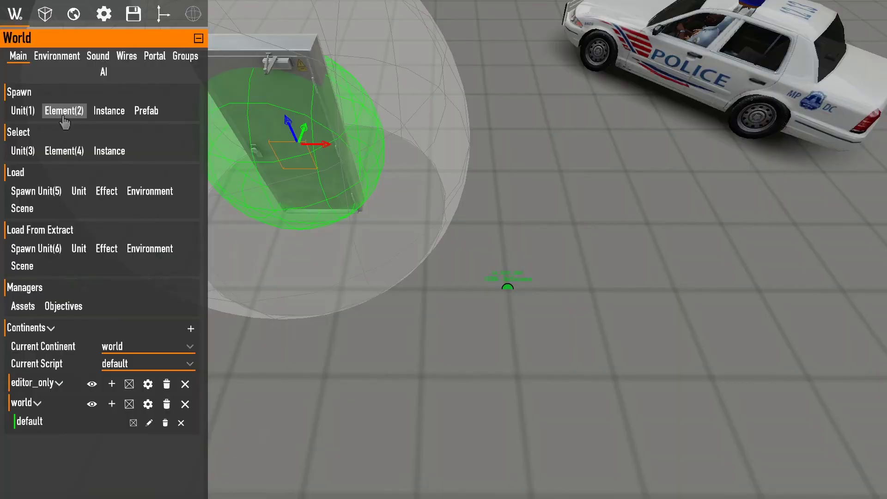
click(63, 115)
text(units)
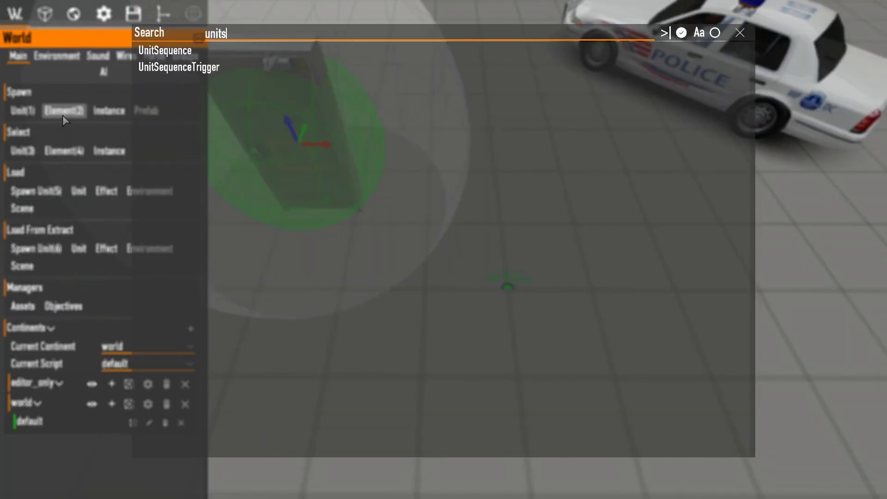
click(164, 68)
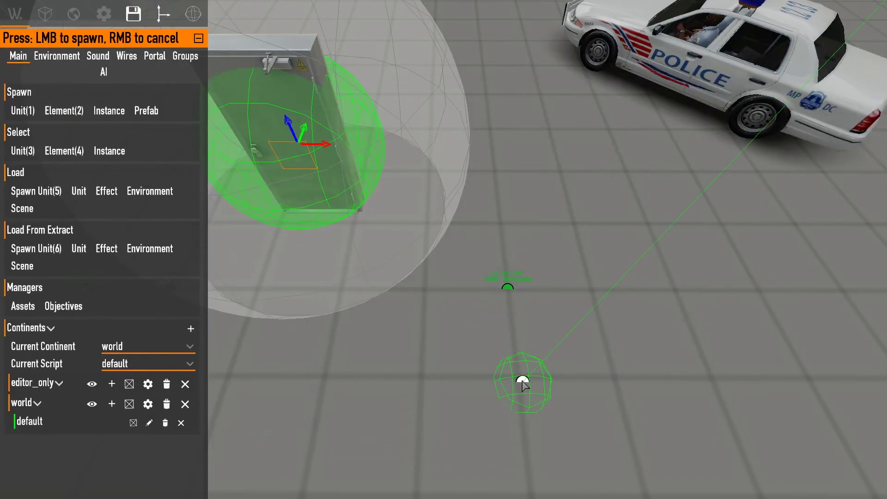
click(522, 384)
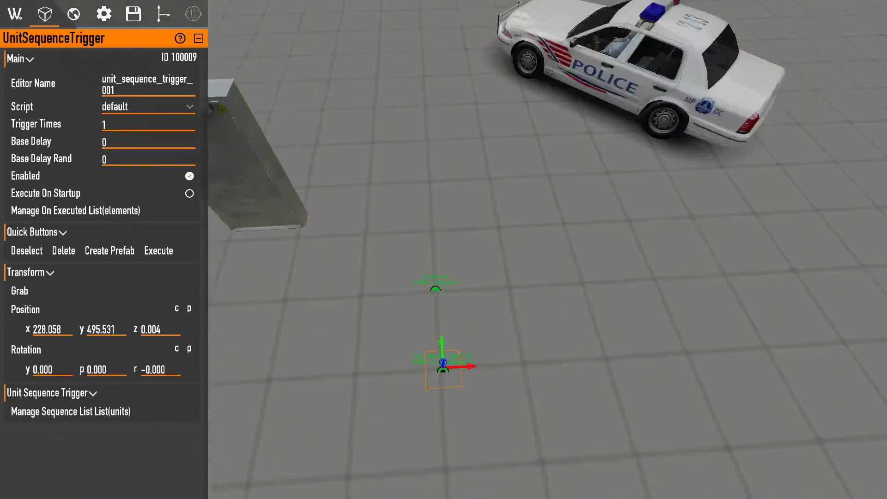
right_drag(516, 381, 509, 376)
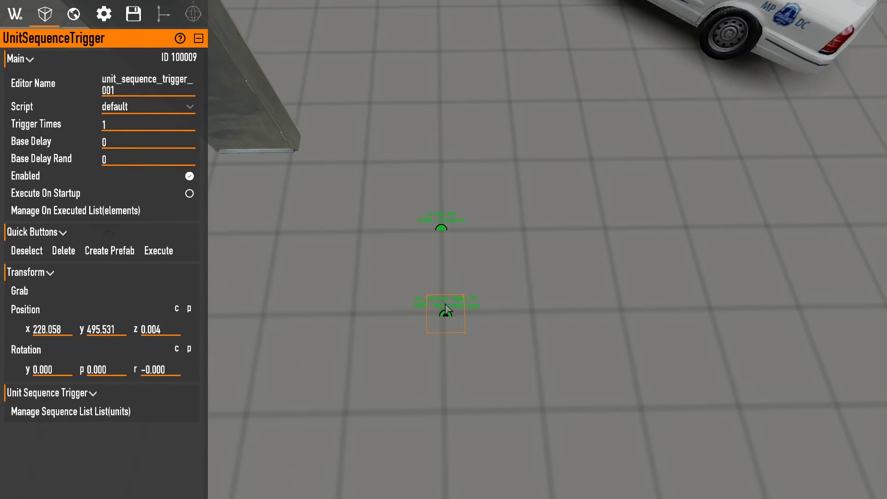
Compare the settings and links of the us_open_door element and the unit sequence trigger by selecting each.
click(442, 230)
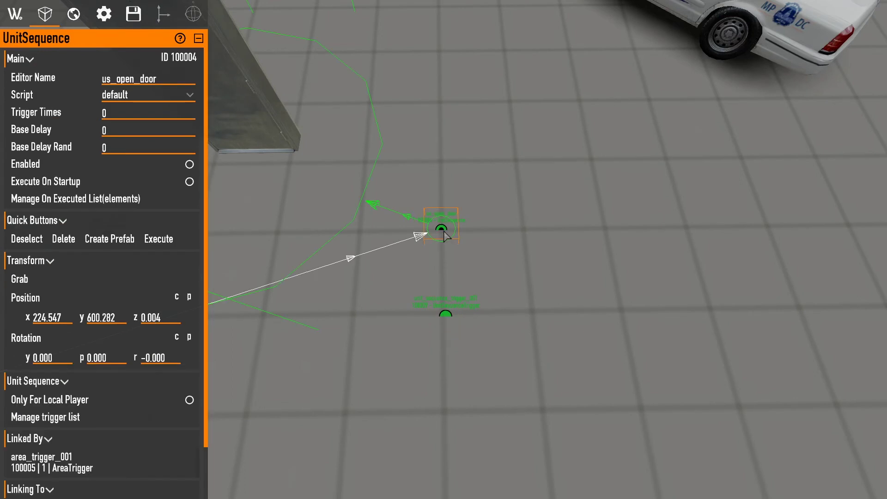
click(446, 316)
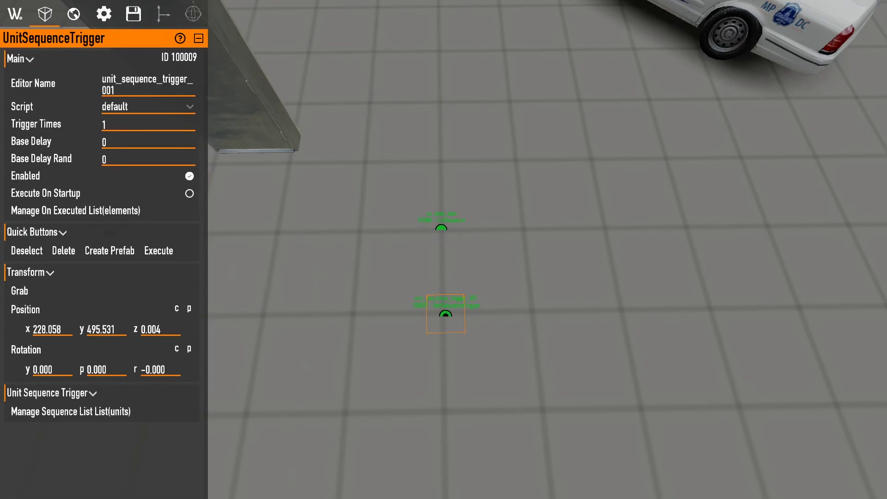
click(524, 277)
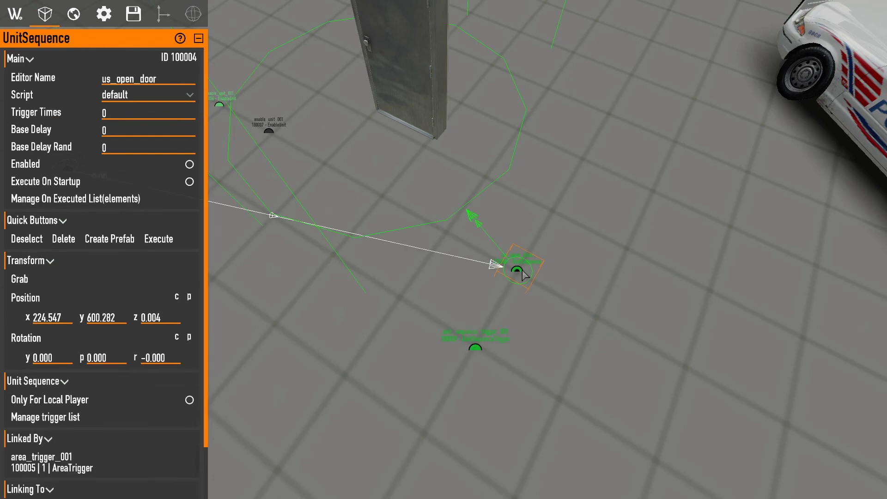
right_drag(511, 264, 497, 249)
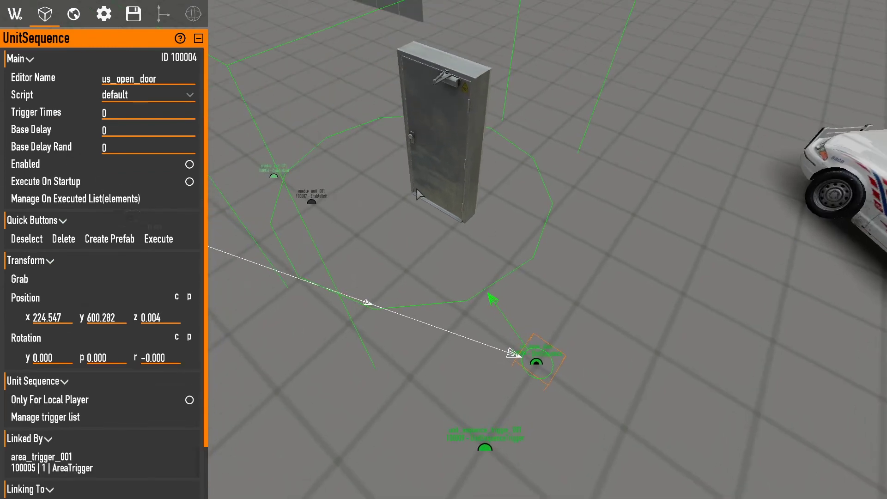
right_drag(452, 121, 451, 206)
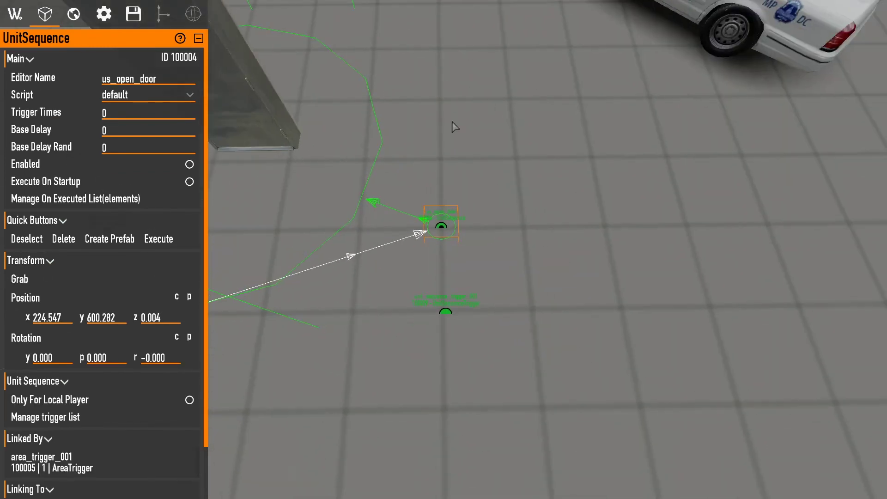
click(442, 309)
right_drag(442, 309, 432, 305)
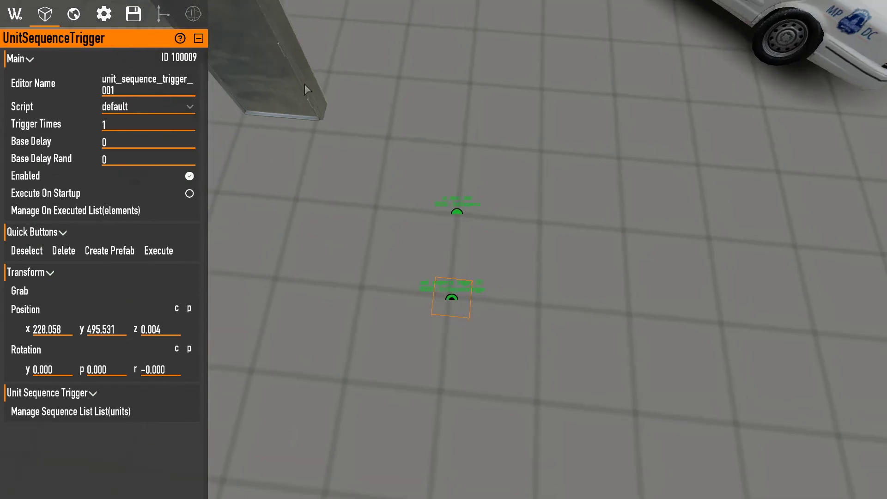
Add tutorial_open_door to the unit sequence trigger's sequence list, choose anim_open_door, and review its other sequence options.
key(1)
key(2)
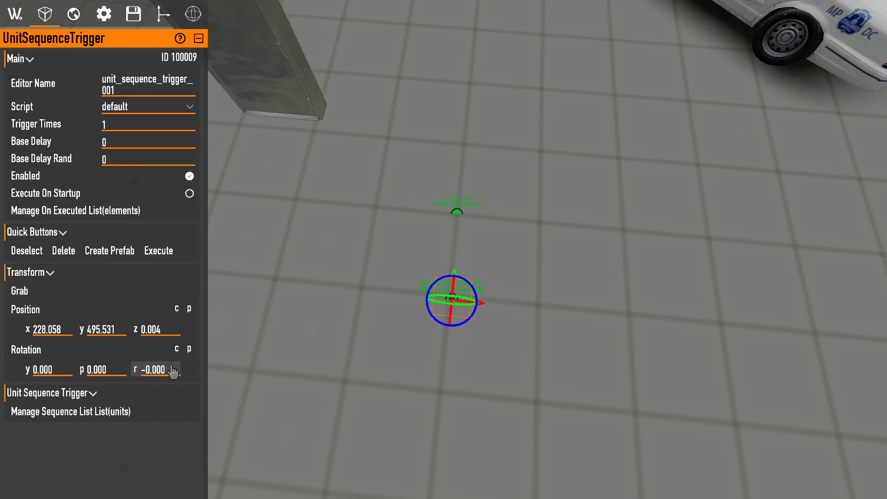
click(120, 413)
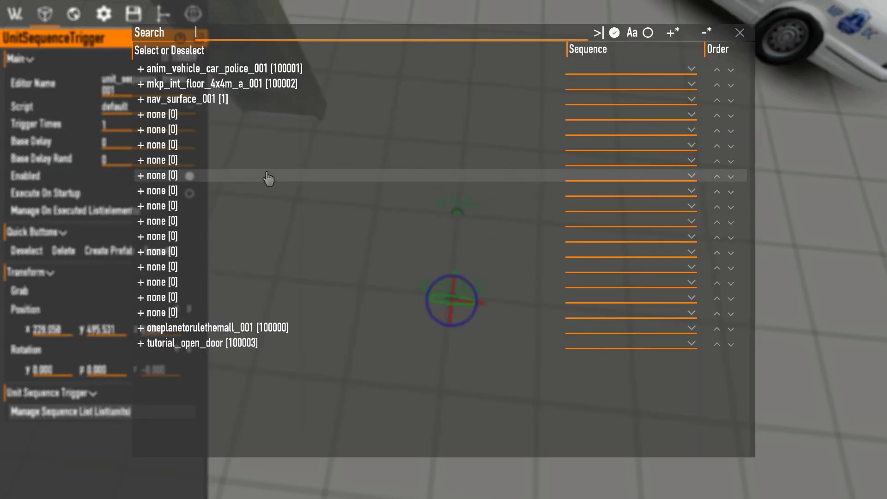
text(door)
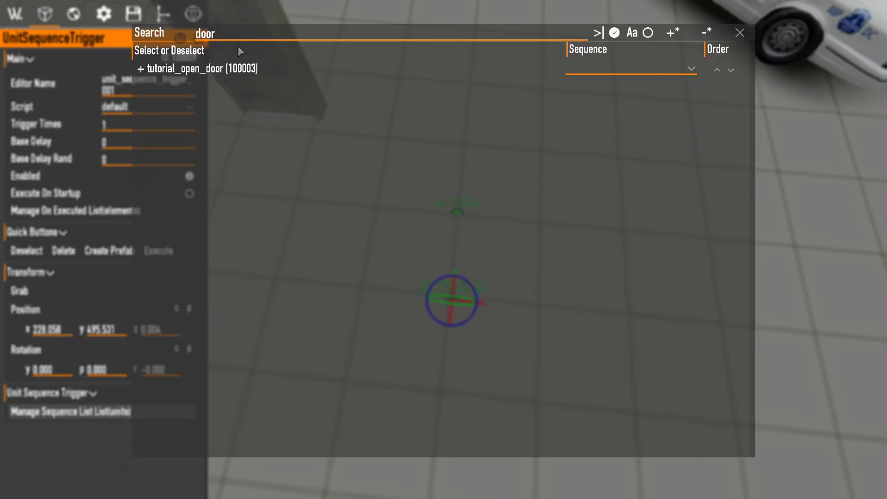
click(222, 68)
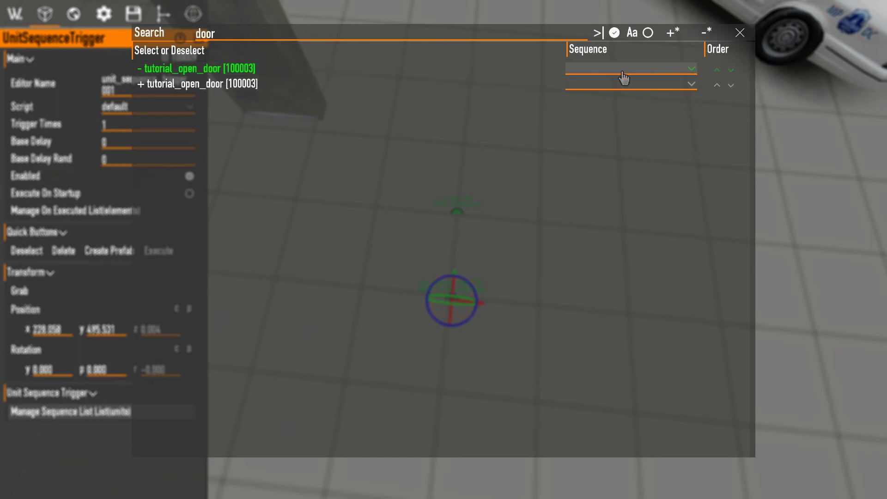
click(622, 69)
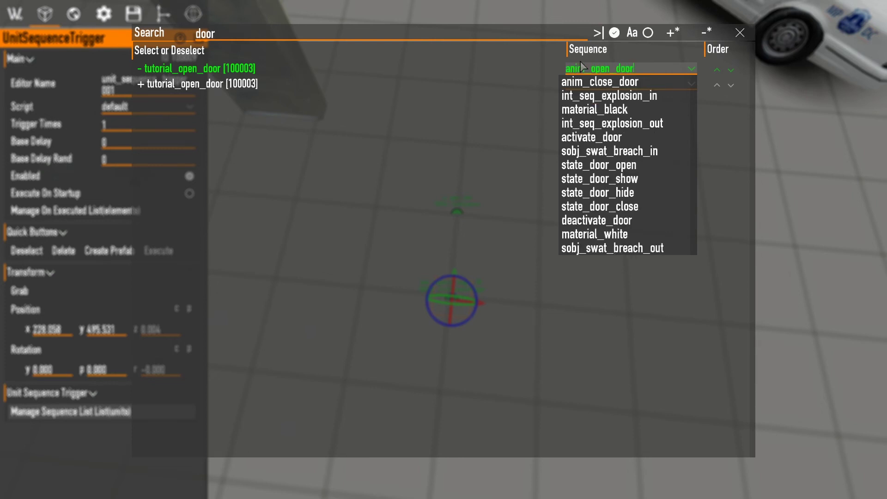
click(477, 118)
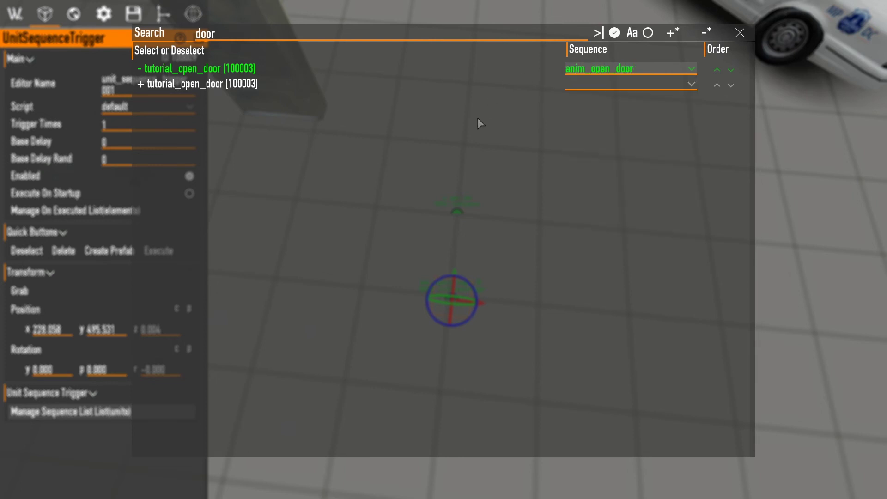
click(671, 70)
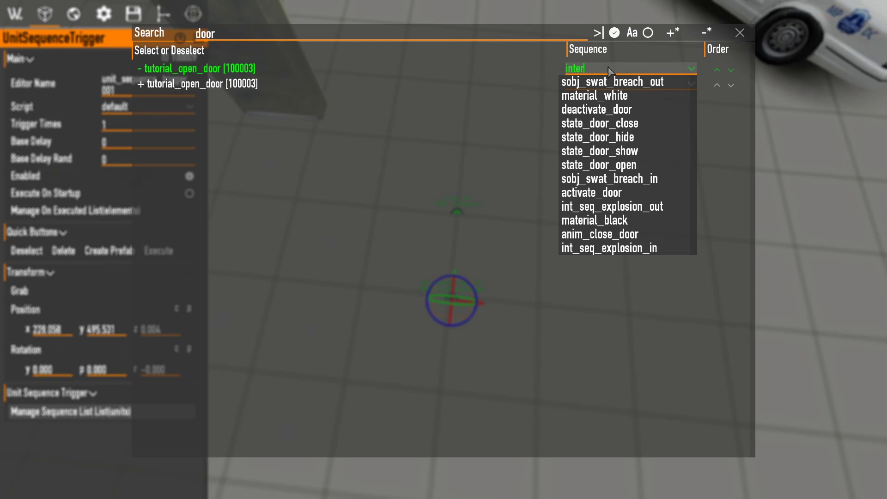
key(Escape)
Rename the unit sequence trigger element as ust_door_opened.
right_drag(420, 165, 421, 160)
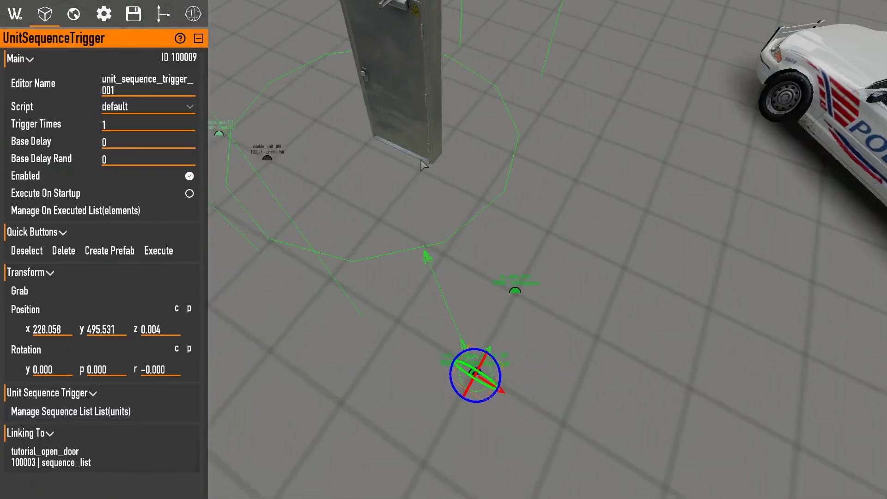
right_drag(426, 255, 430, 202)
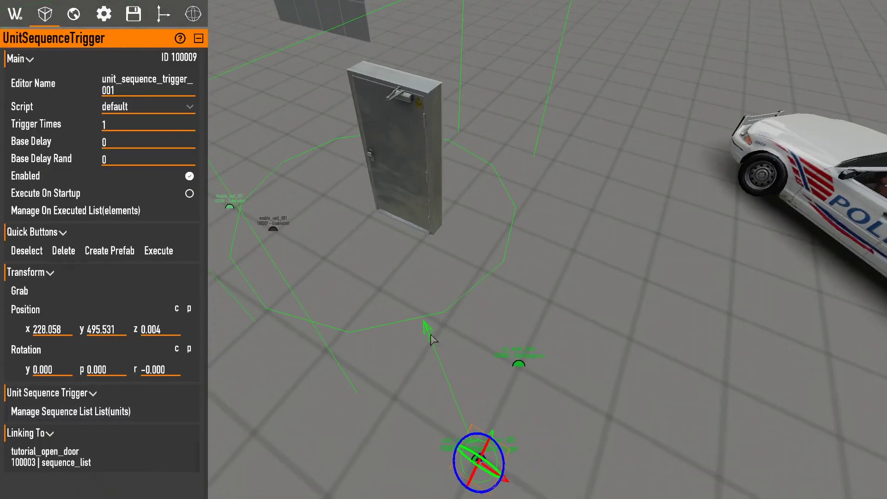
key(f)
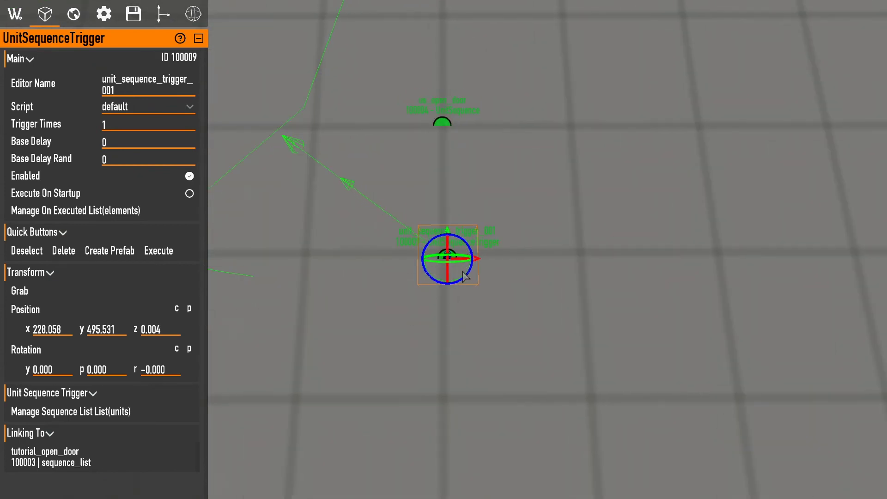
drag(163, 88, 116, 78)
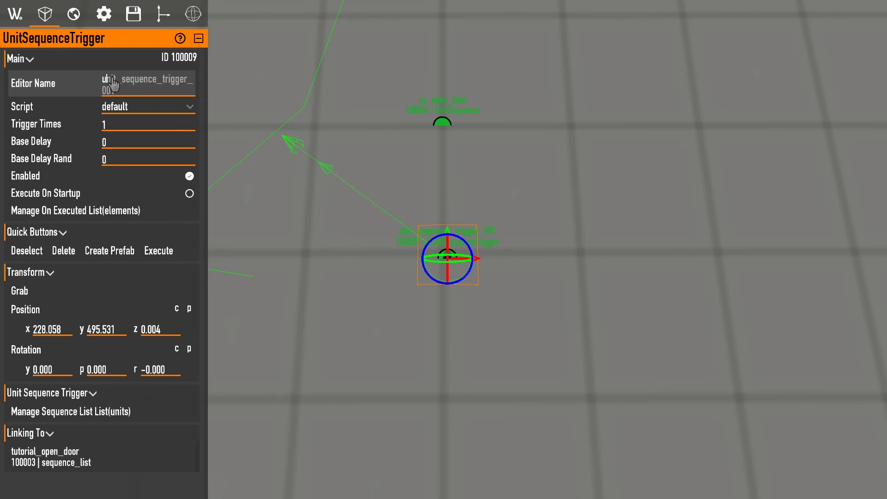
text(st)
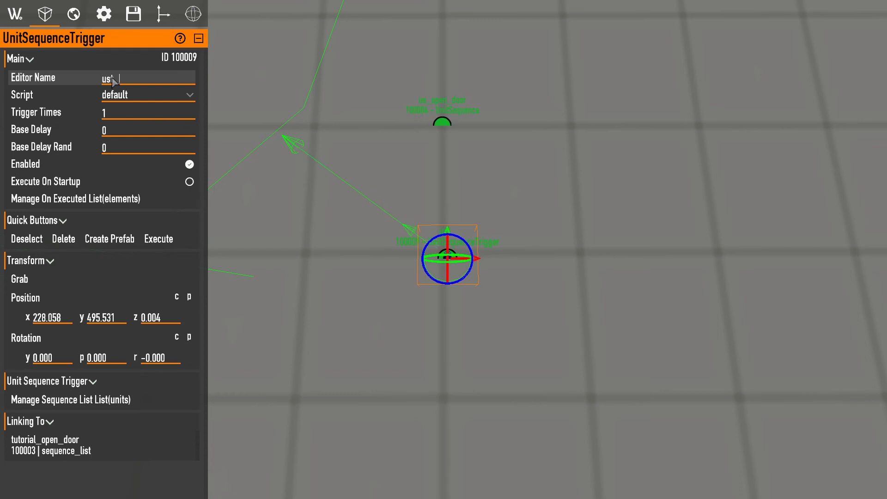
text(_door_opened)
Add explosion_001 to the on-executed list of the ust_door_opened element.
click(134, 203)
text(ex)
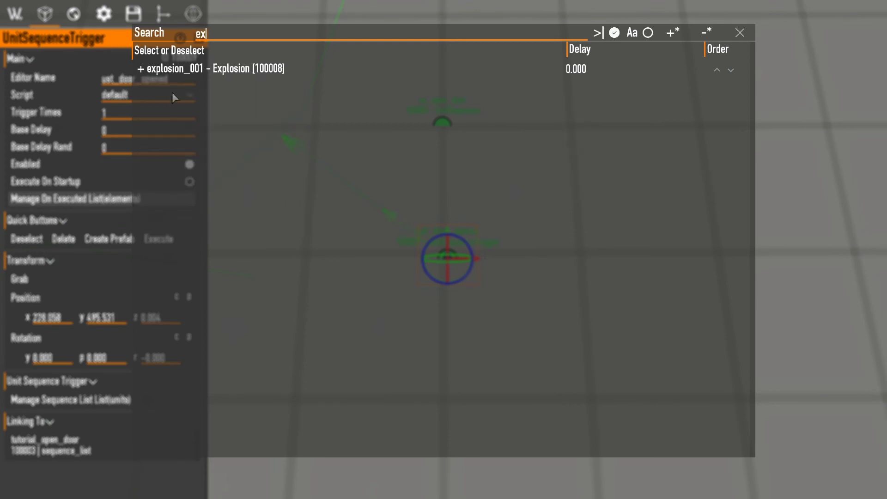
click(191, 70)
key(Escape)
right_drag(444, 250, 531, 139)
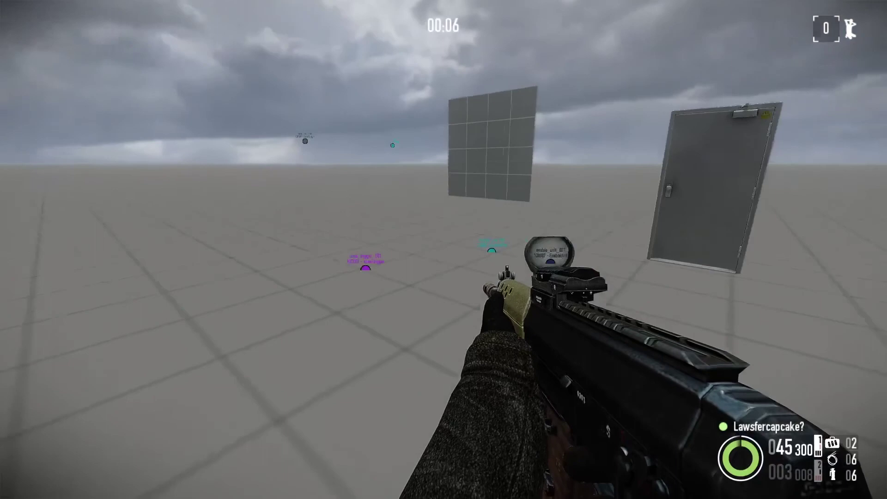
Return from the playtest to the editor, disable the us_open_door element, and resume the playtest.
right_click(443, 249)
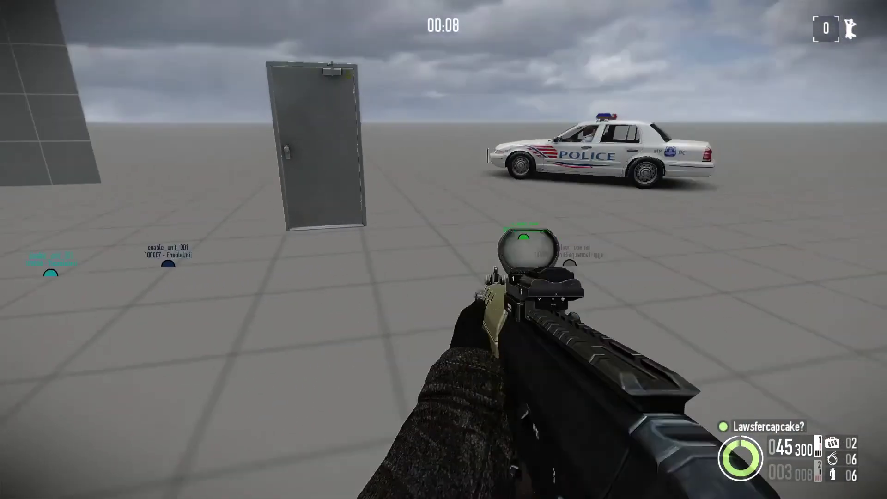
right_click(443, 249)
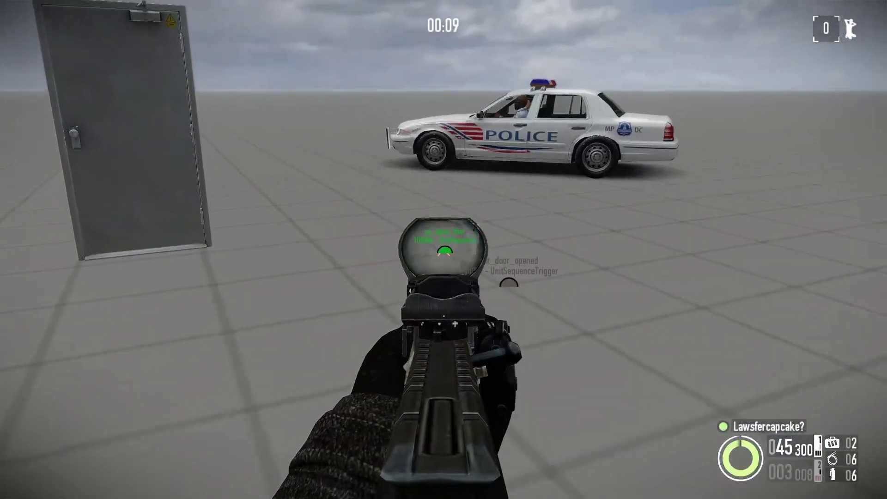
key(F10)
click(628, 239)
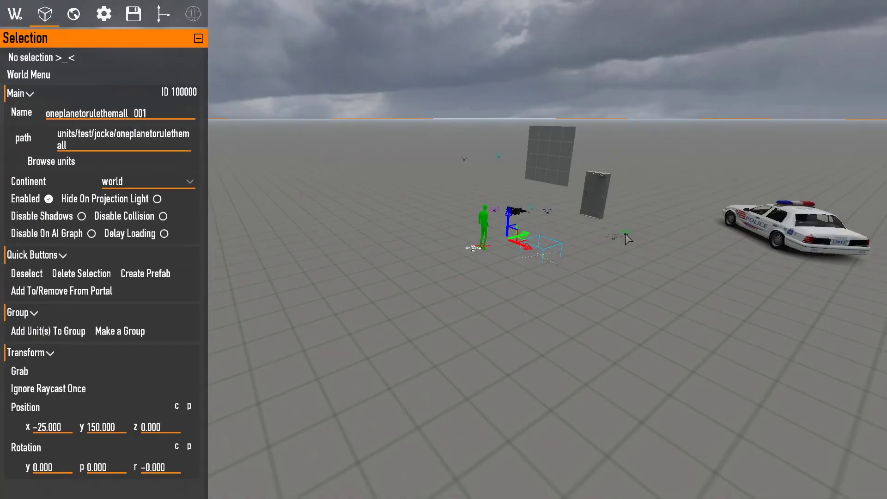
click(626, 235)
key(F10)
Walk up to the closed reinforced door in the playtest and pick its lock.
key(s)
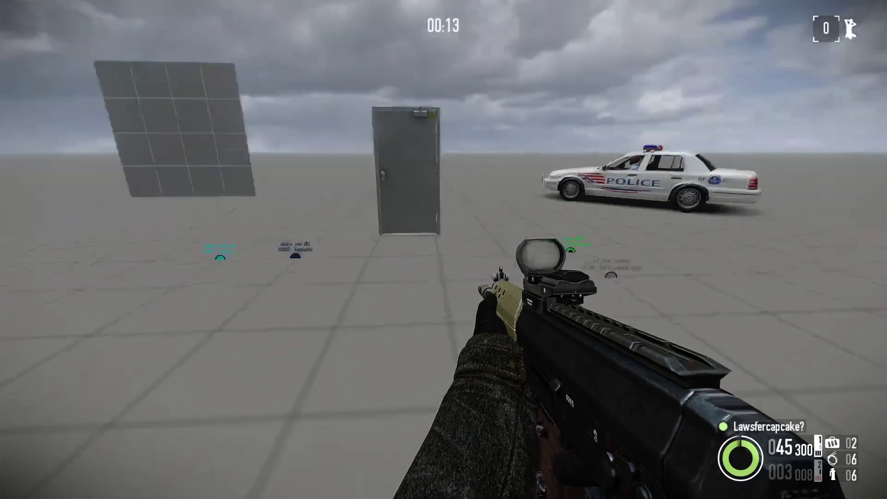
key(a)
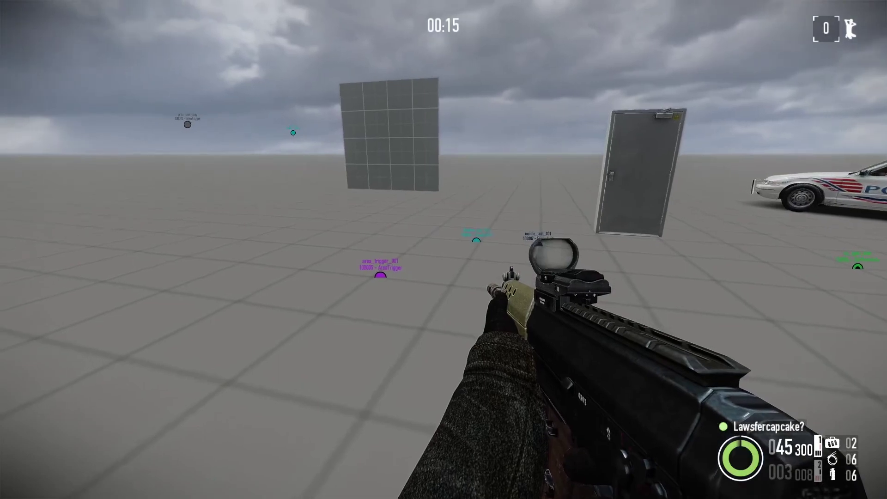
key(w)
key(s)
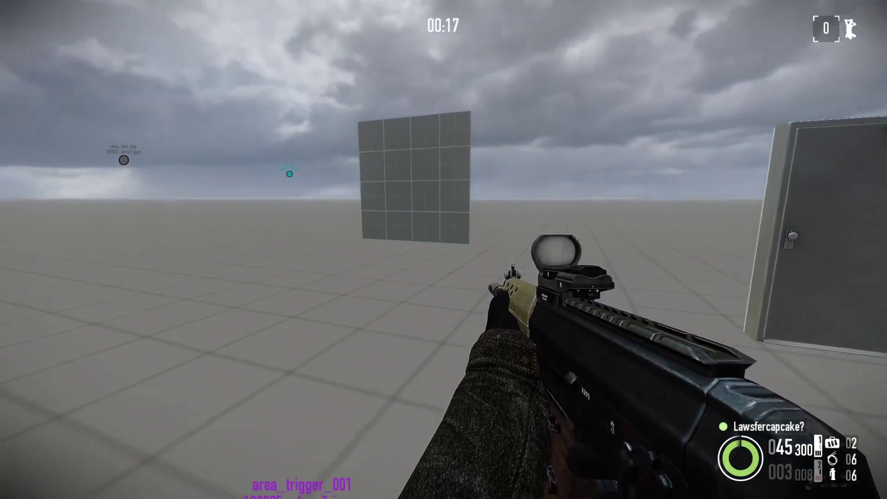
key(w)
right_click(443, 250)
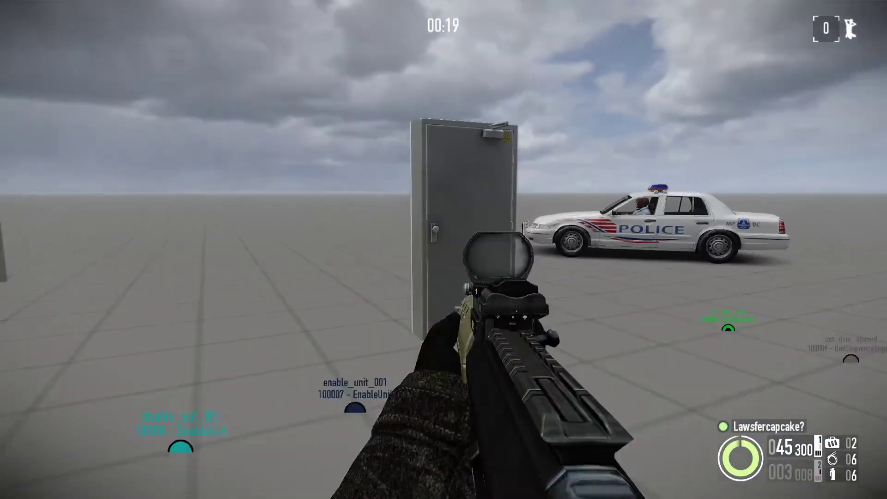
key(s)
key(w)
key(w)
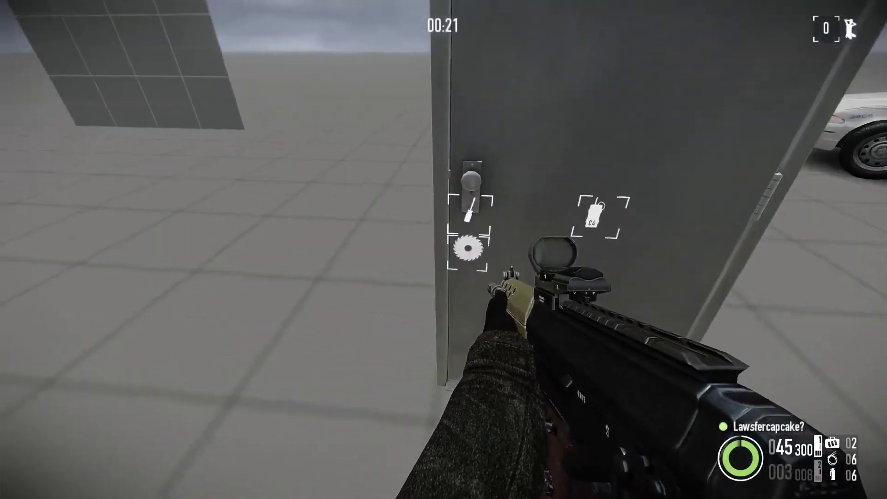
key(e)
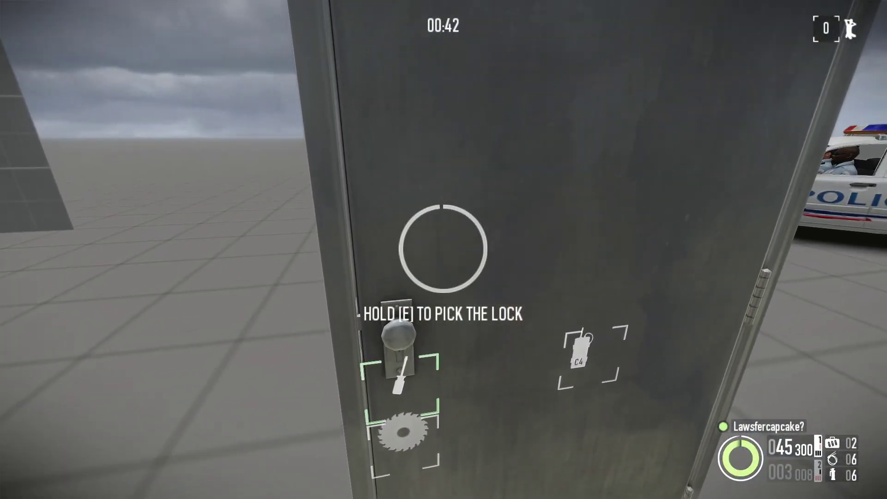
Examine the opened door and the explosion_001 location from several sides in the playtest.
key(w)
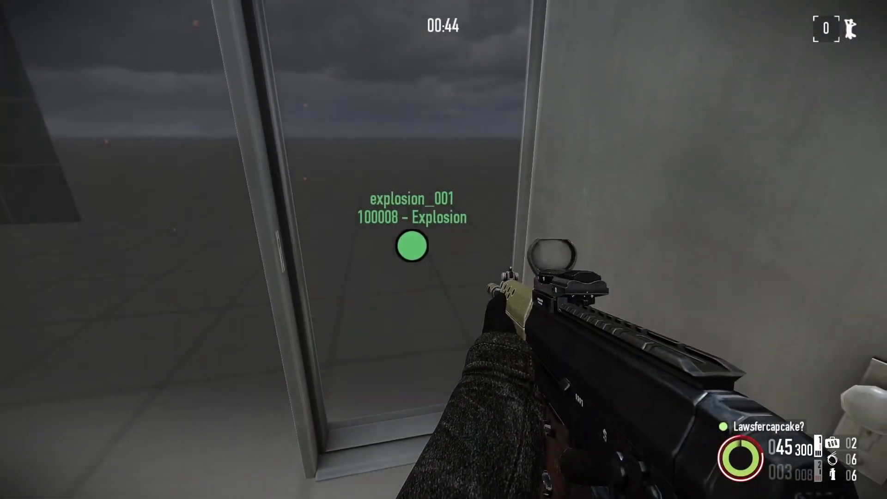
key(w)
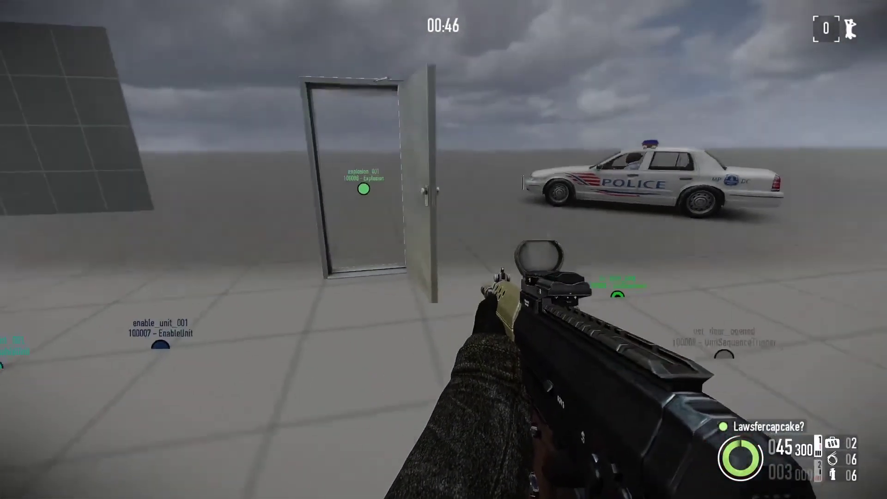
key(d)
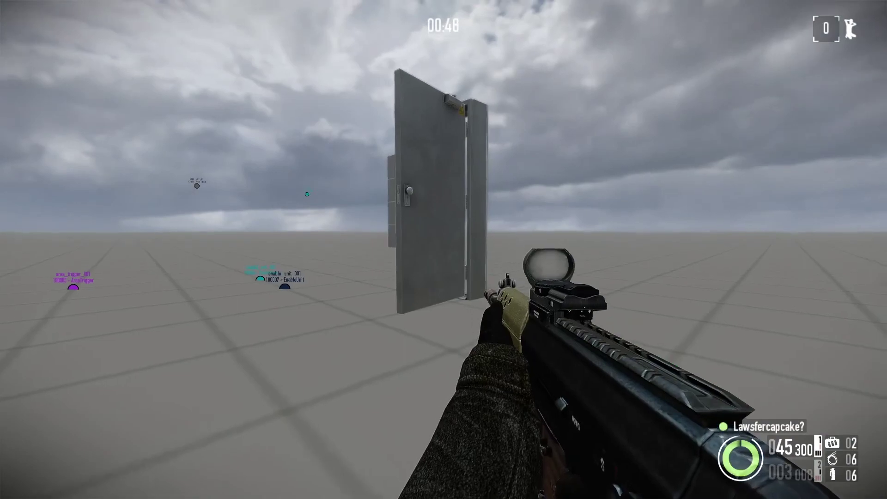
Select the ust_door_opened element in the editor and check which sequence its list assigns to tutorial_open_door.
right_click(443, 249)
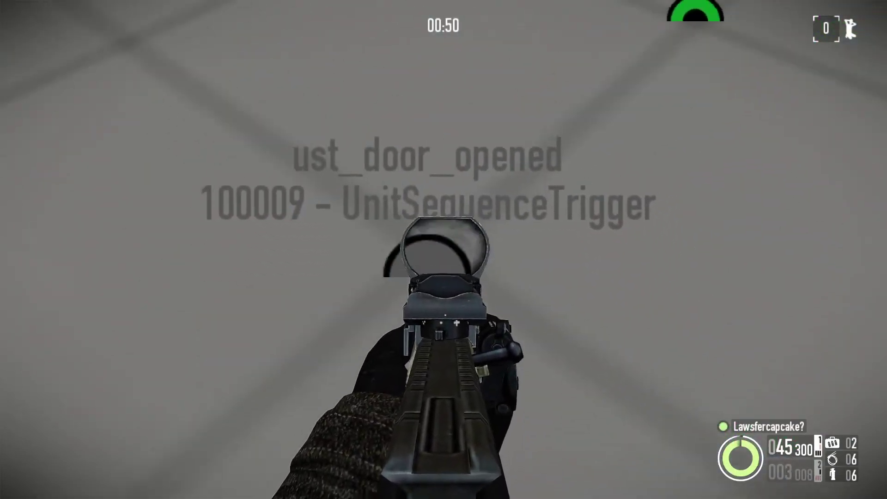
key(F10)
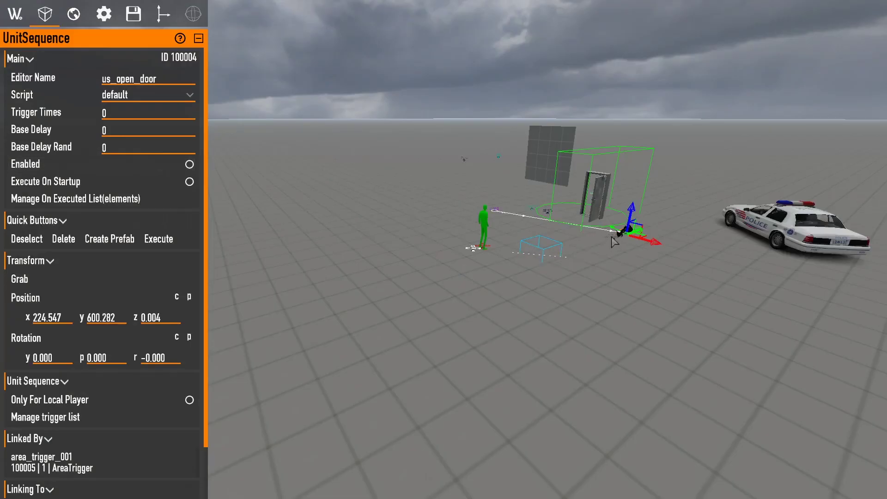
click(614, 241)
click(69, 400)
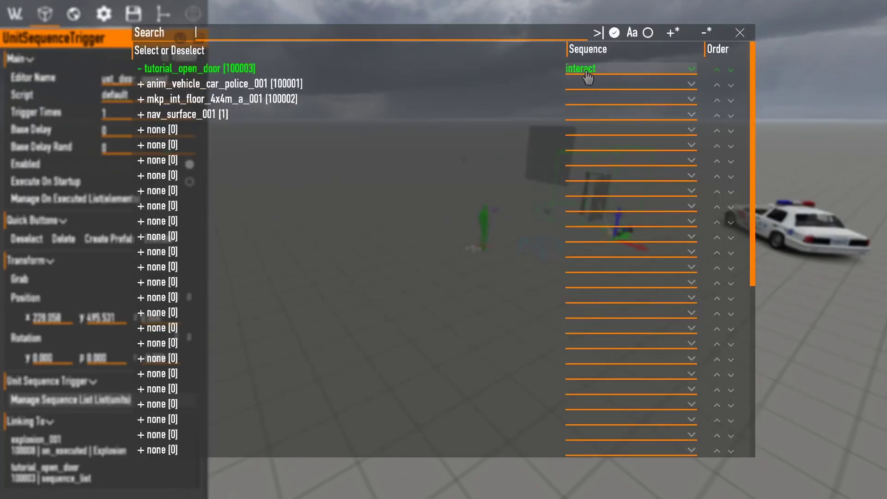
key(F10)
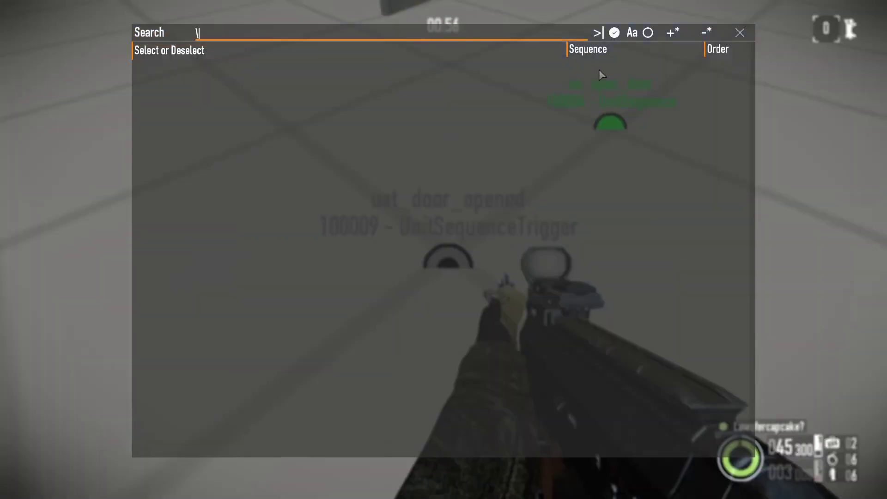
click(739, 33)
Walk through the open door frame and around the trigger elements in the playtest.
key(r)
key(w)
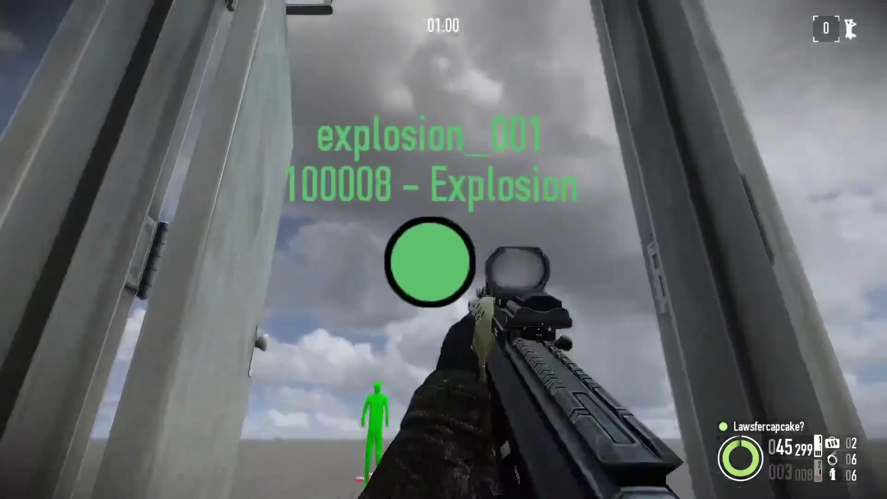
right_click(444, 250)
key(a)
key(a)
key(w)
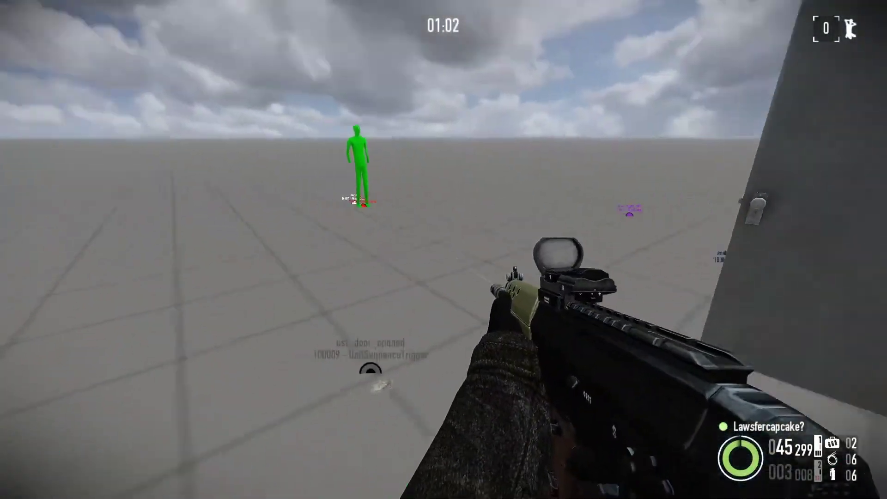
Review the sequence options available for tutorial_open_door in ust_door_opened's sequence list, then return to the playtest.
key(F10)
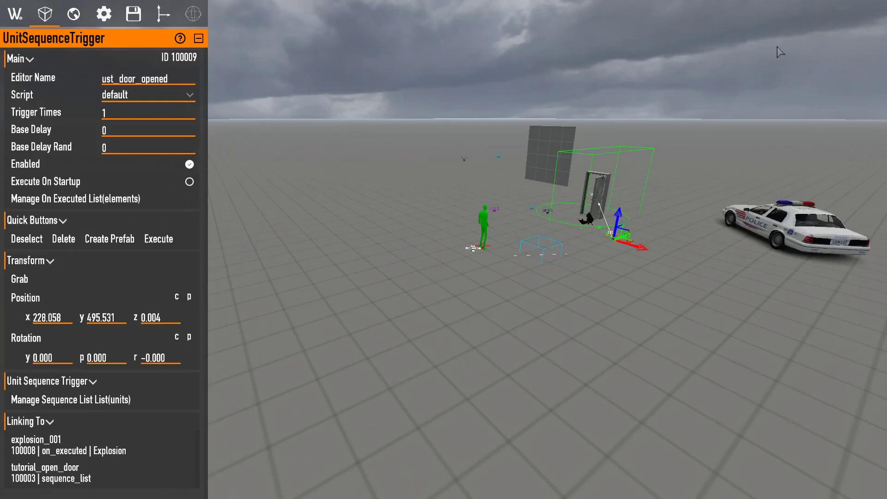
click(71, 400)
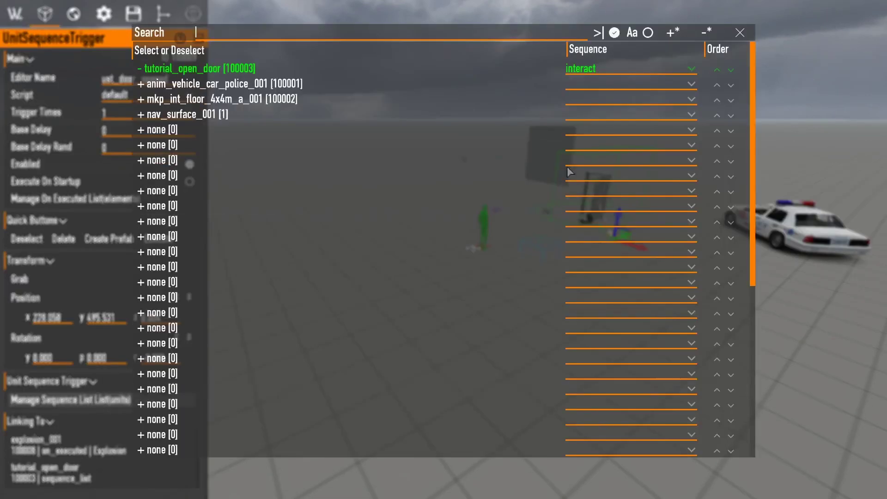
click(597, 72)
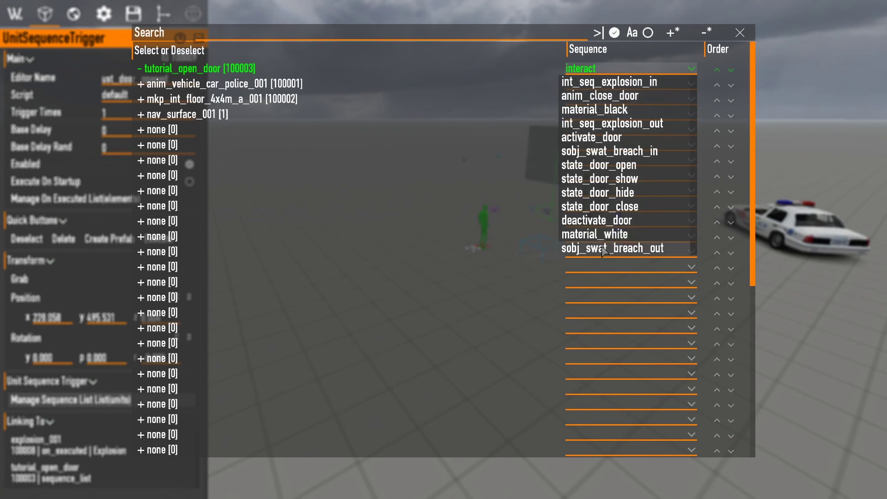
click(451, 216)
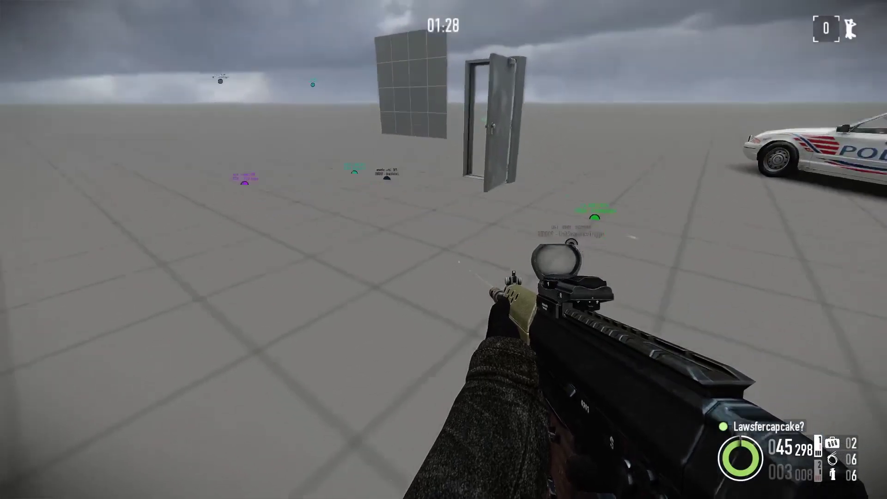
Walk to the open door and back in the playtest, then pause the game.
key(w)
right_click(444, 250)
key(w)
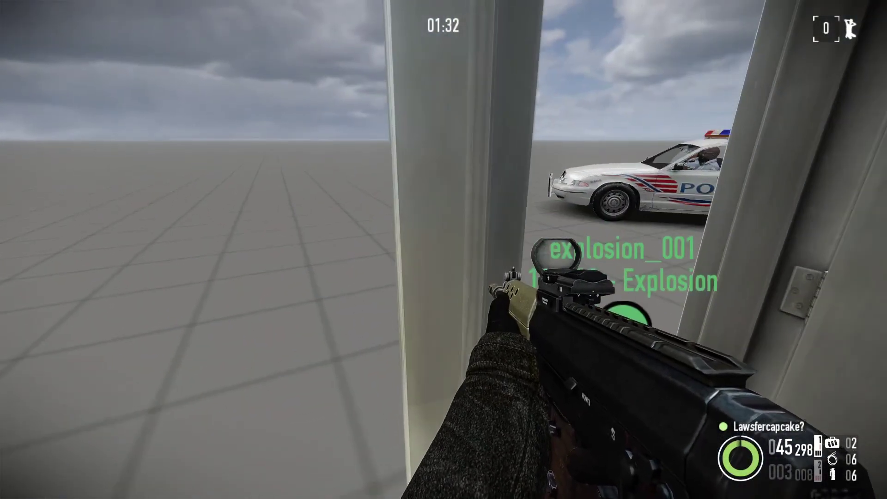
key(s)
key(w)
key(s)
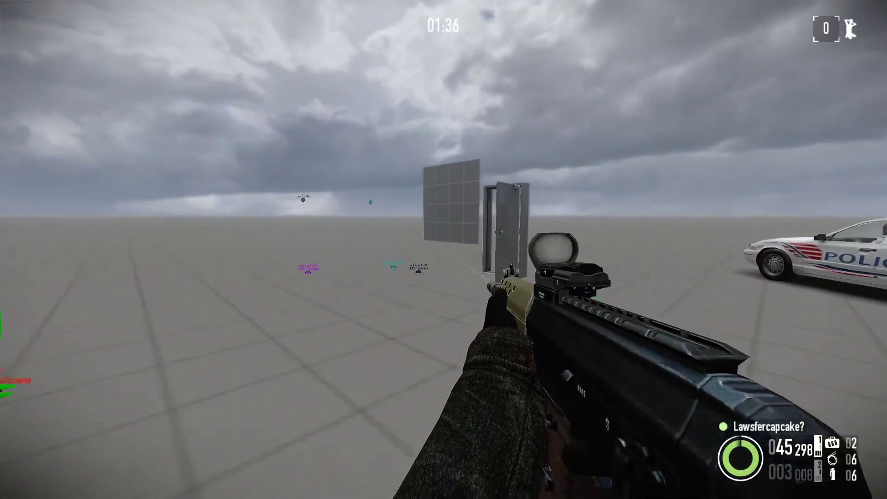
key(Escape)
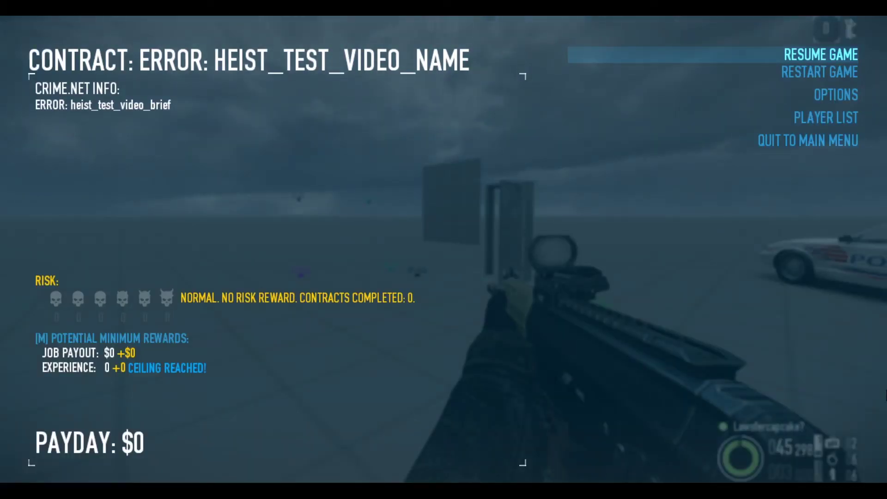